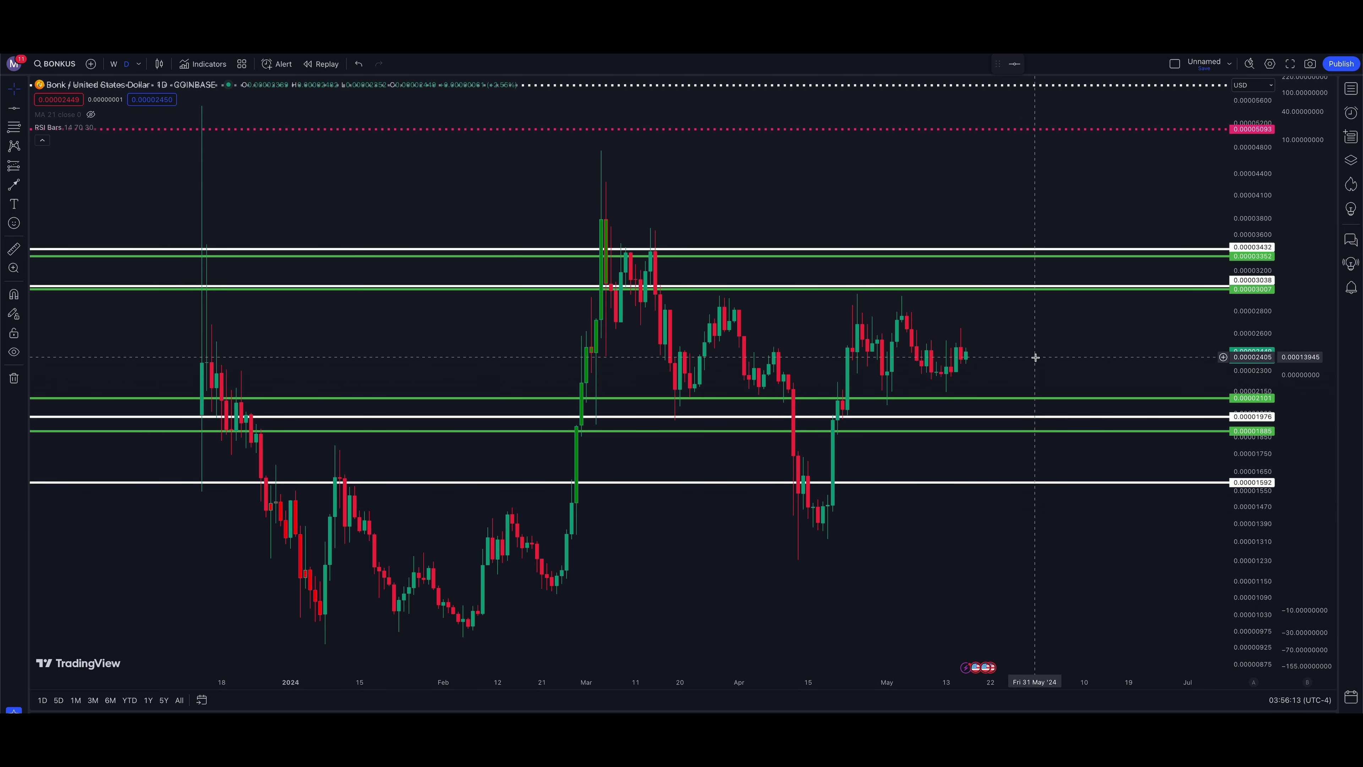
{"action": "mouse_move", "coordinate": [1033, 356]}
{"action": "left_mouse_down"}
{"action": "mouse_move", "coordinate": [1044, 358]}
{"action": "mouse_move", "coordinate": [1013, 358]}
{"action": "left_mouse_up"}
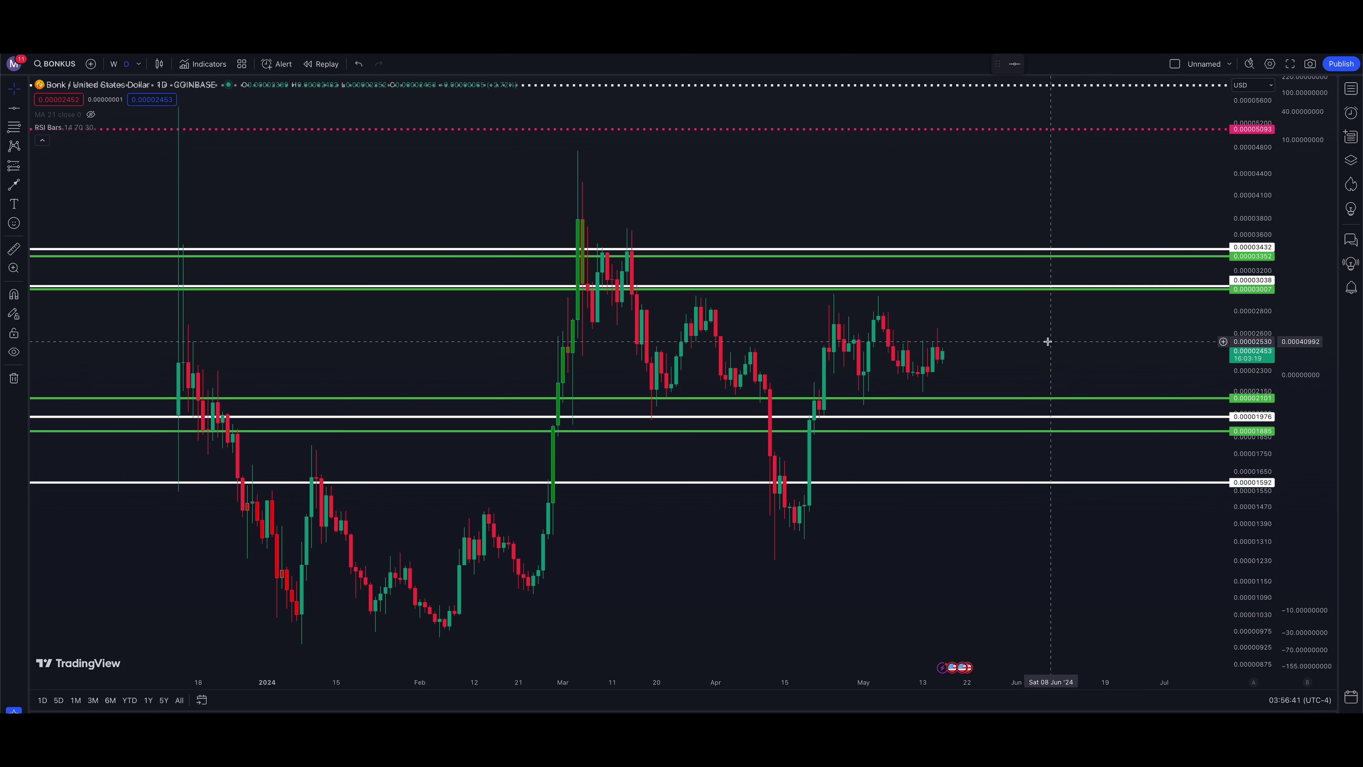
{"action": "left_click_drag", "start_coordinate": [1053, 341], "coordinate": [1057, 342]}
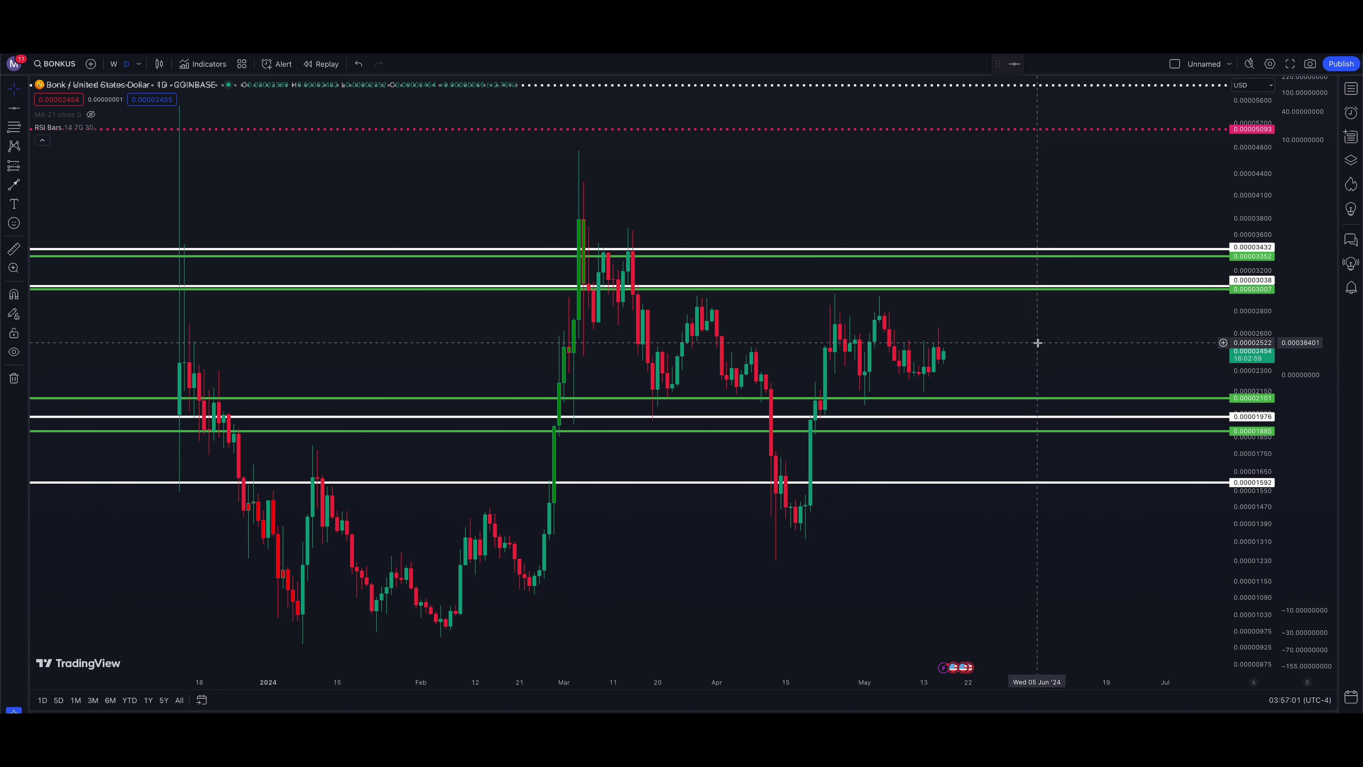
{"action": "left_click_drag", "start_coordinate": [1049, 345], "coordinate": [1029, 344]}
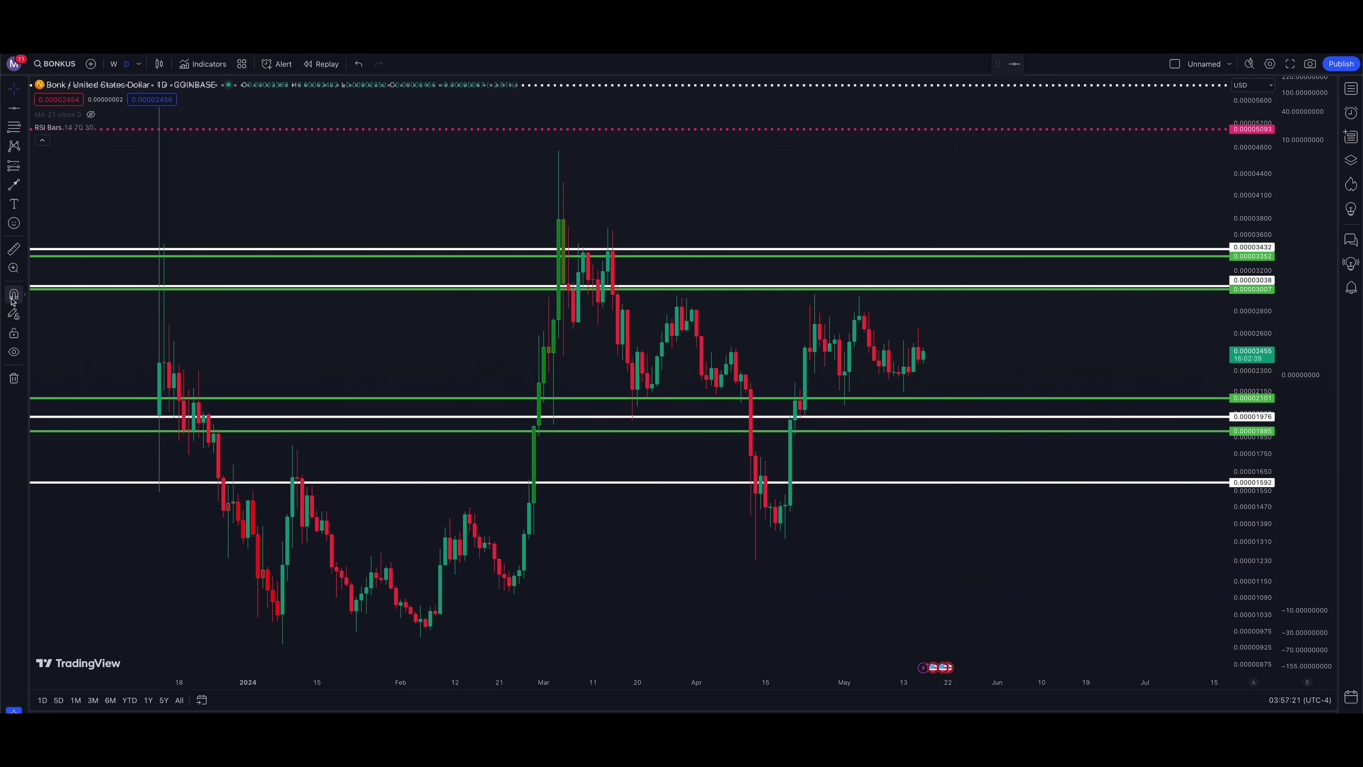
Draw a descending trend line above the recent highs, from about 23 April at 0.00003114 to 23 May at 0.0000238.
{"action": "scroll", "coordinate": [933, 353], "scroll_direction": "up", "scroll_amount": 3}
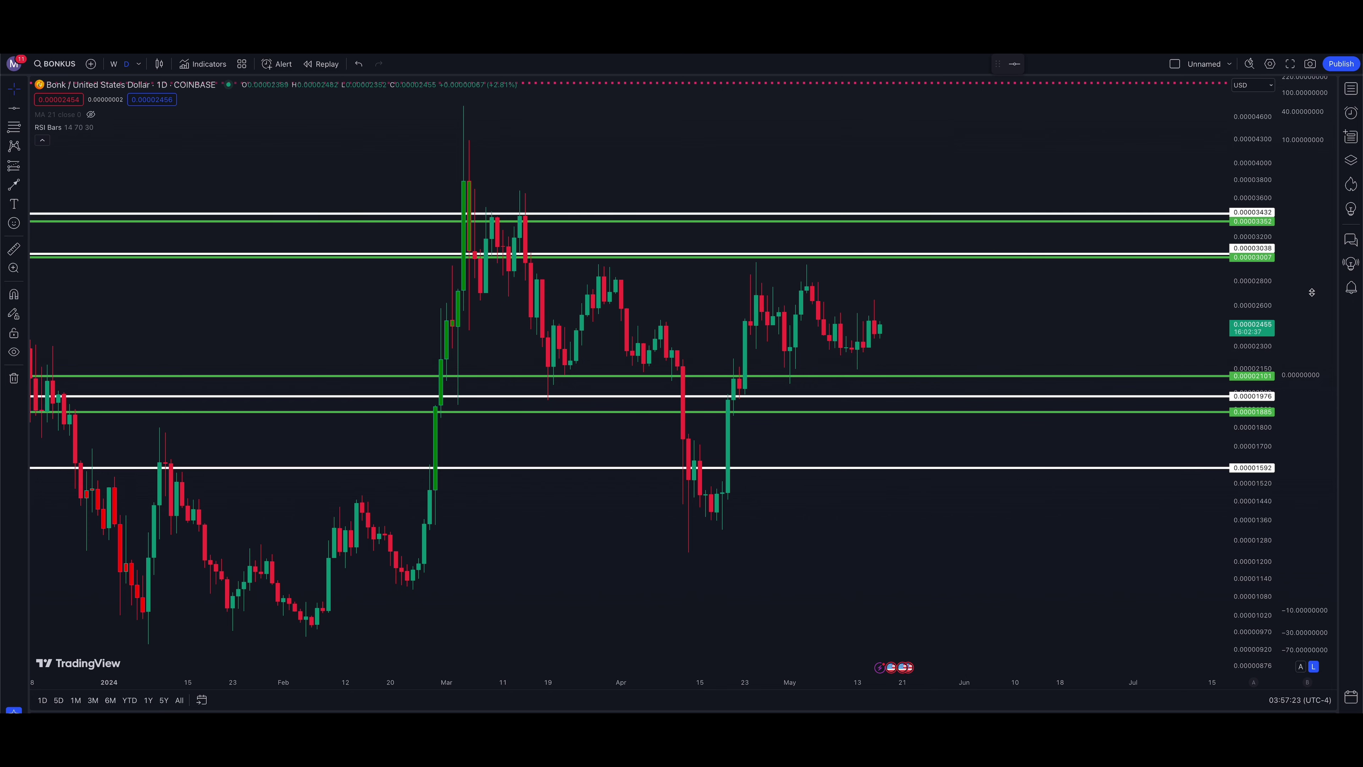
{"action": "left_click_drag", "start_coordinate": [1252, 294], "coordinate": [1252, 279]}
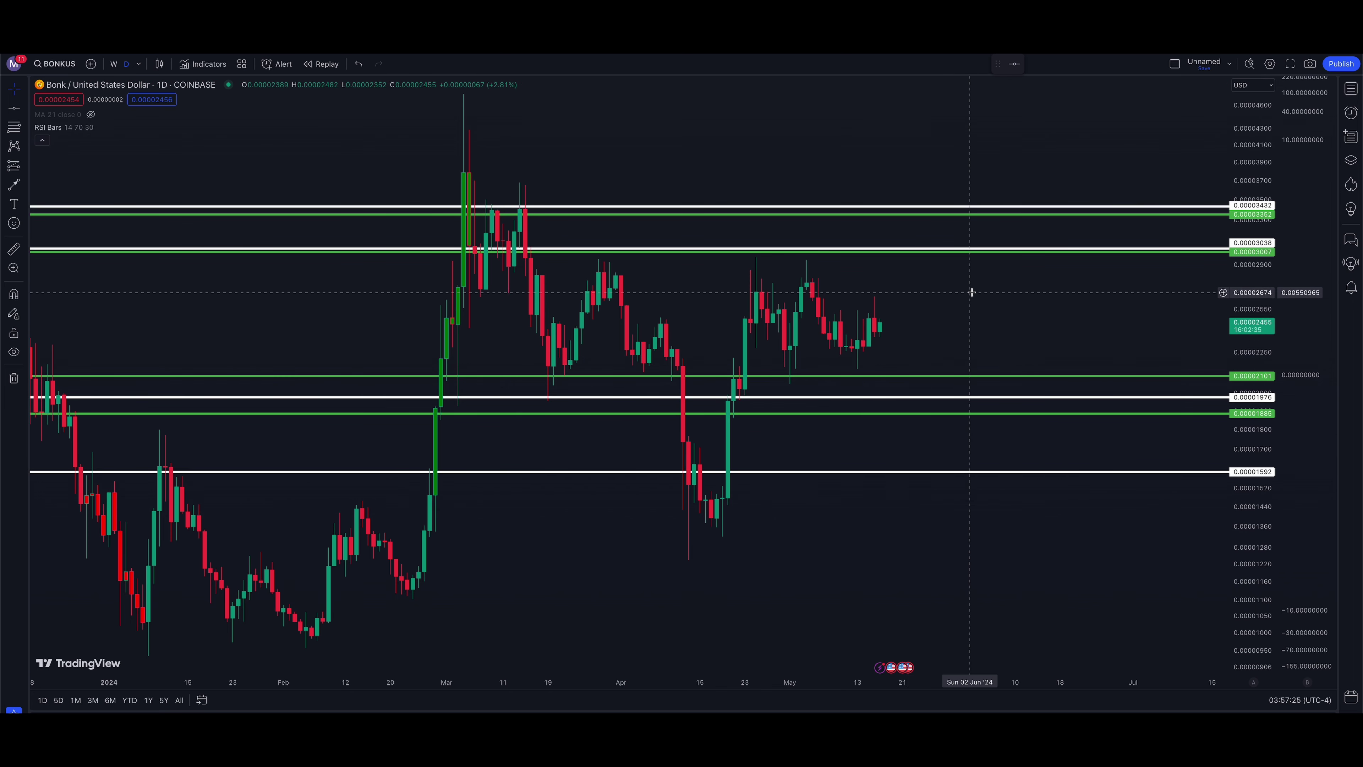
{"action": "left_click_drag", "start_coordinate": [943, 302], "coordinate": [877, 331]}
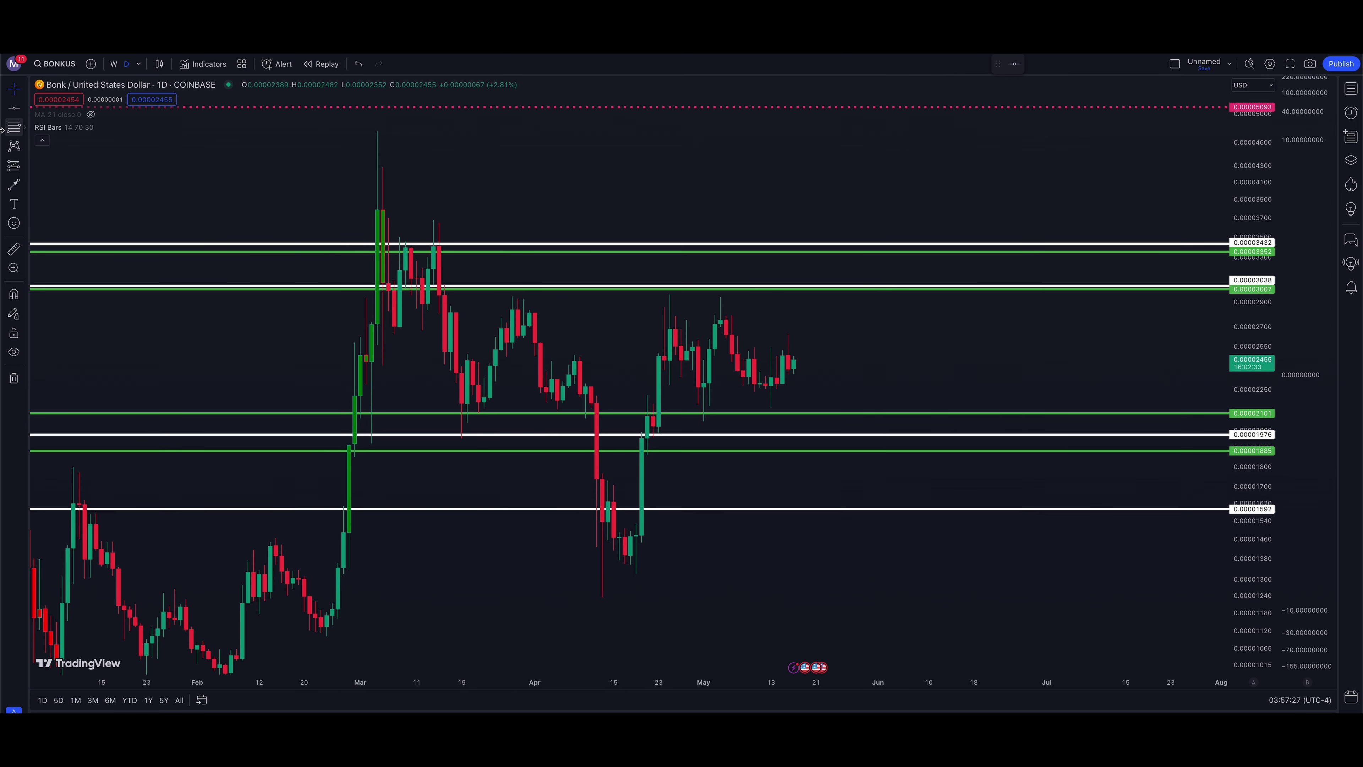
{"action": "left_click", "coordinate": [24, 187]}
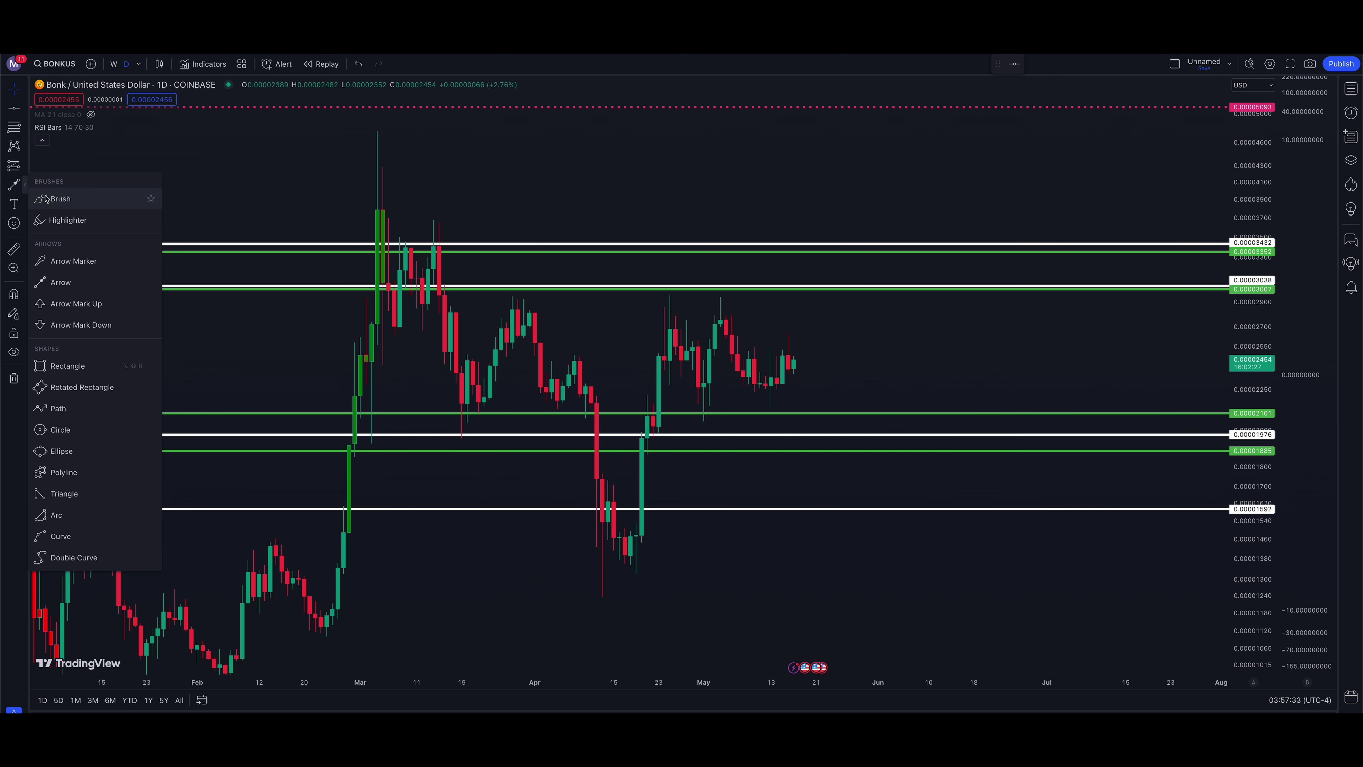
{"action": "left_click", "coordinate": [23, 111]}
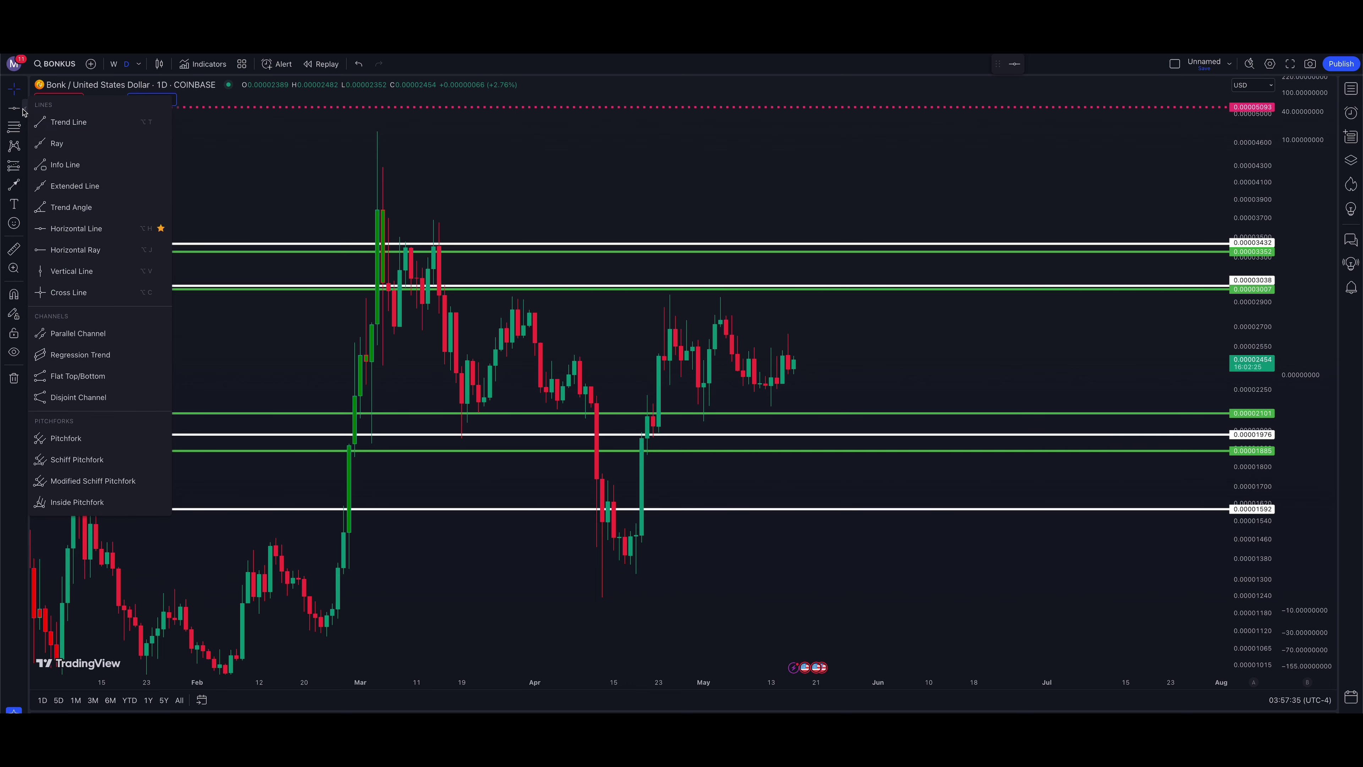
{"action": "left_click", "coordinate": [71, 129]}
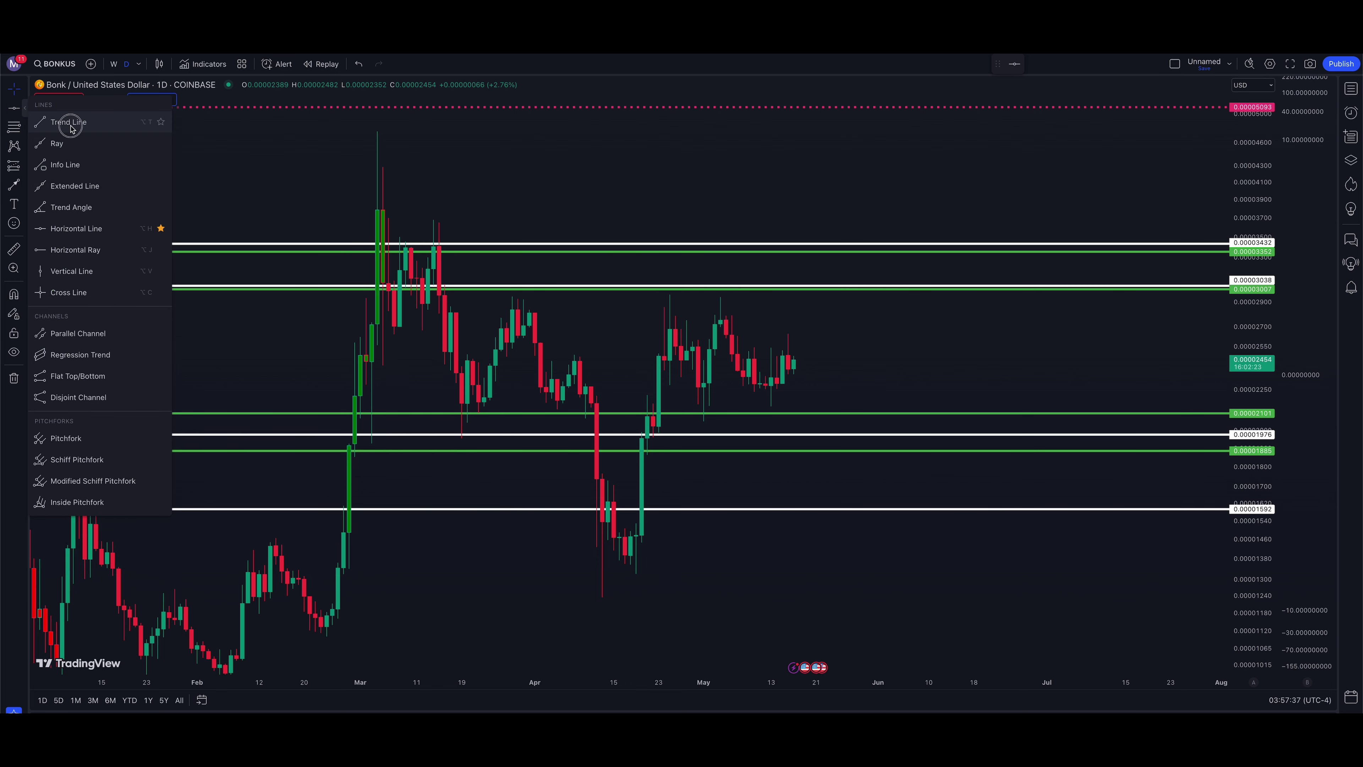
{"action": "left_click", "coordinate": [720, 316]}
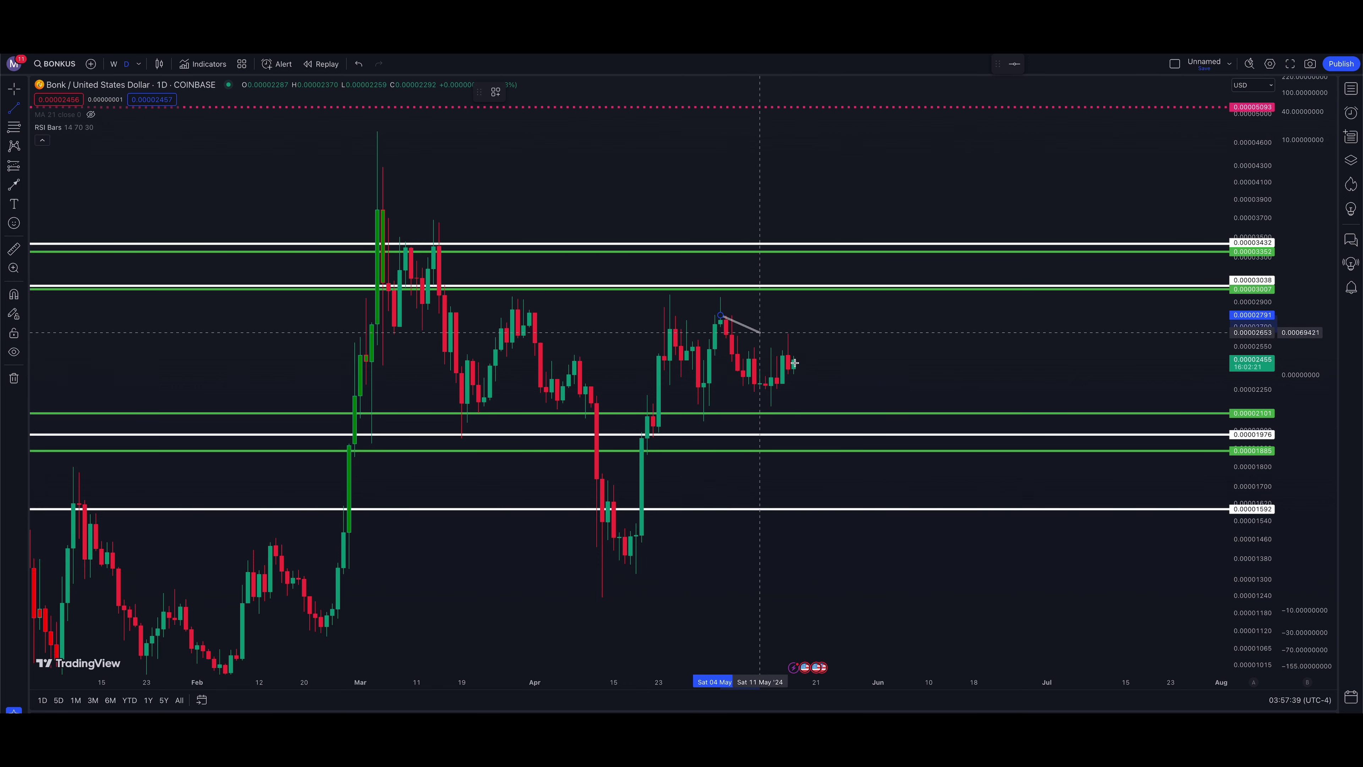
{"action": "left_click", "coordinate": [826, 370]}
{"action": "left_click_drag", "start_coordinate": [721, 316], "coordinate": [658, 277]}
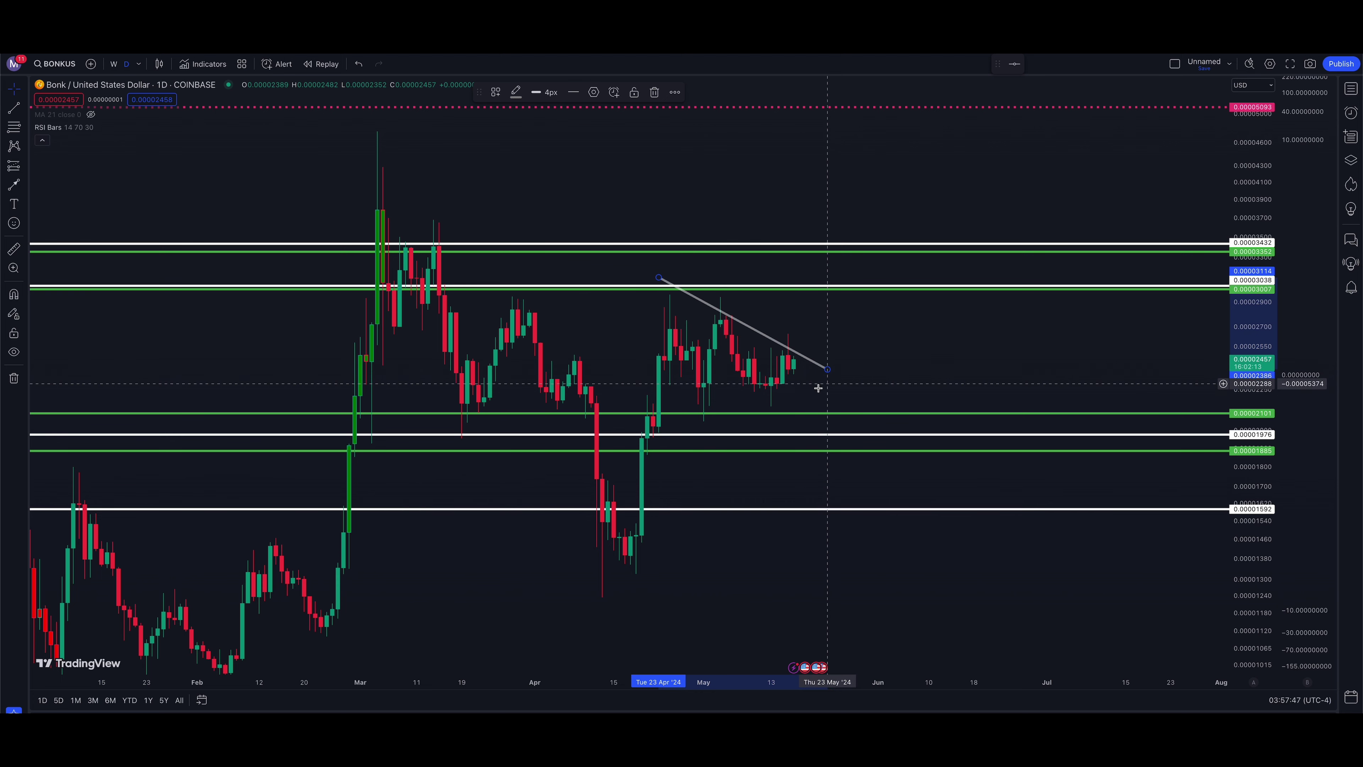
{"action": "left_click", "coordinate": [808, 376]}
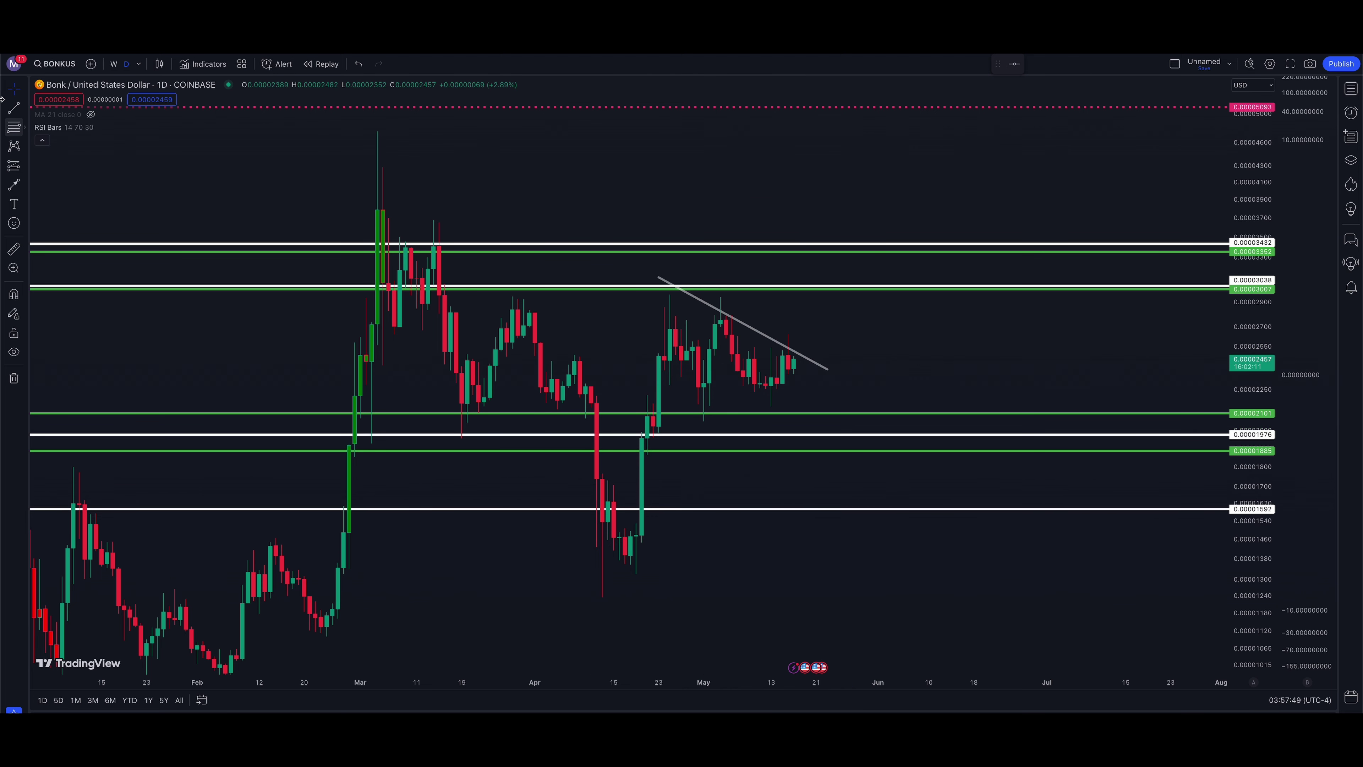
Draw a rising trend line beneath the recent lows, from about 25 April at 0.00001902 to 20 May at 0.00002408.
{"action": "left_click", "coordinate": [14, 108]}
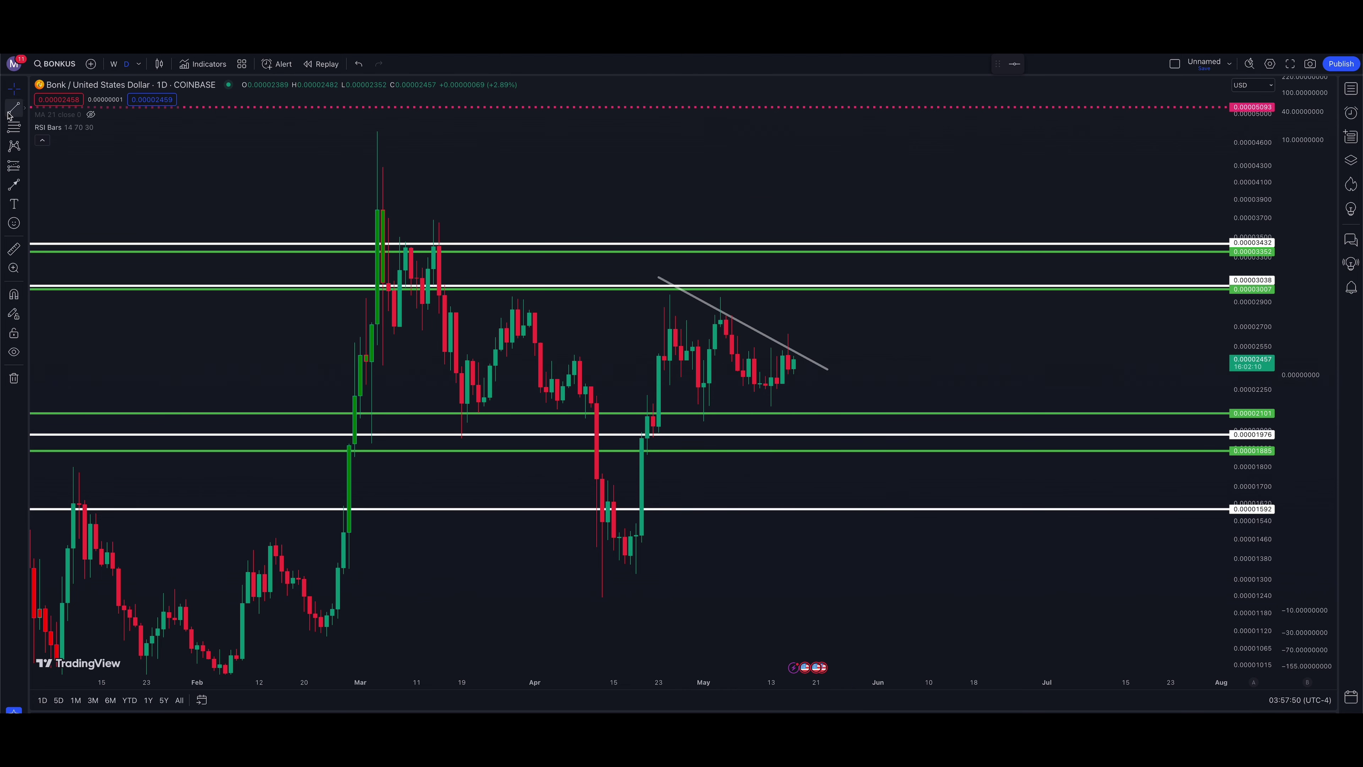
{"action": "left_click", "coordinate": [804, 364]}
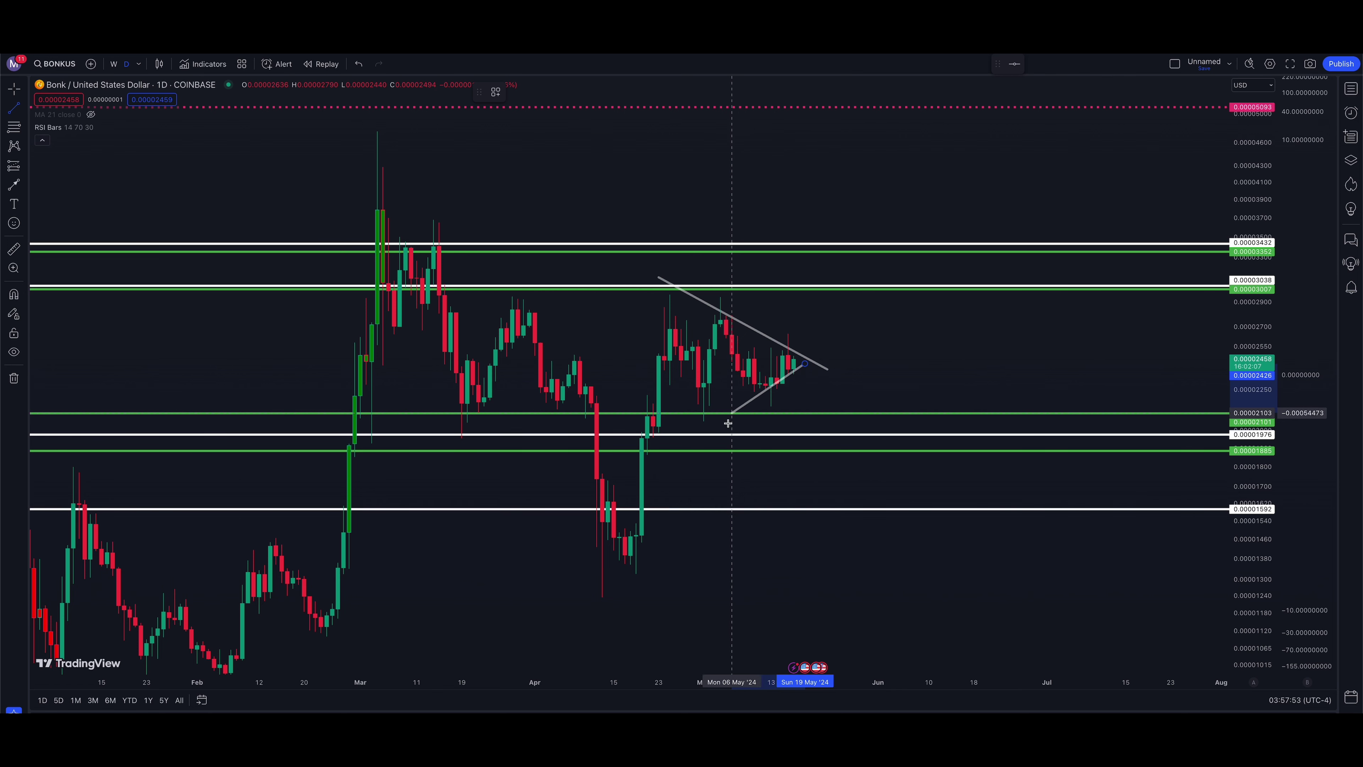
{"action": "left_click", "coordinate": [670, 448]}
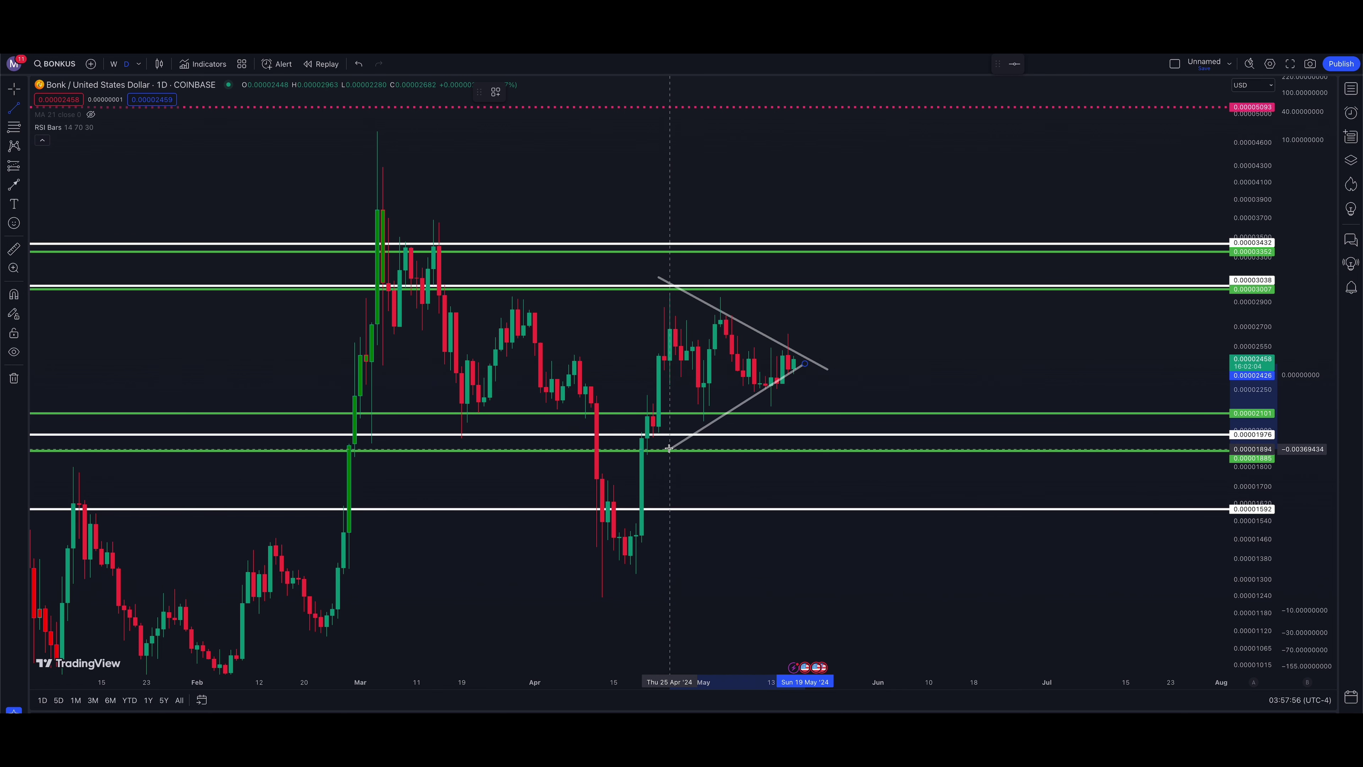
{"action": "left_click", "coordinate": [810, 371]}
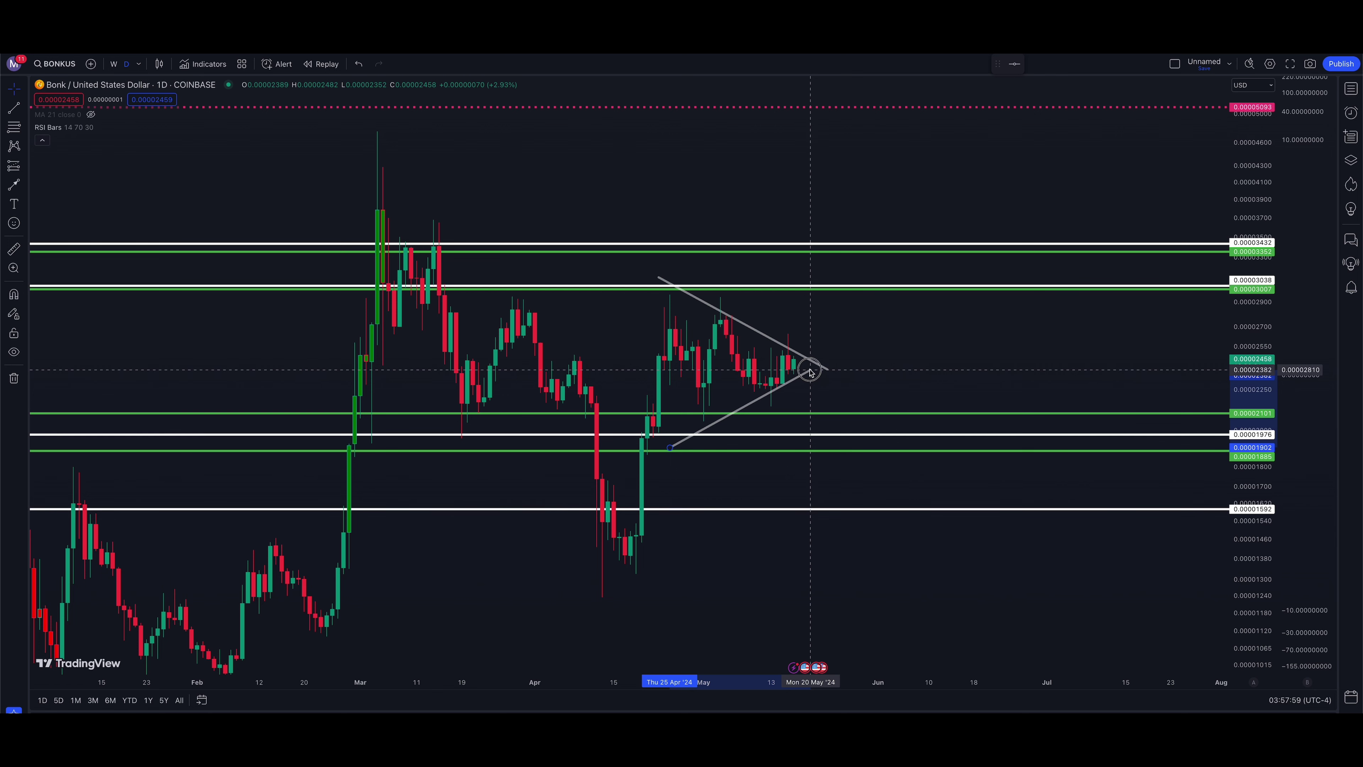
{"action": "left_click", "coordinate": [818, 363]}
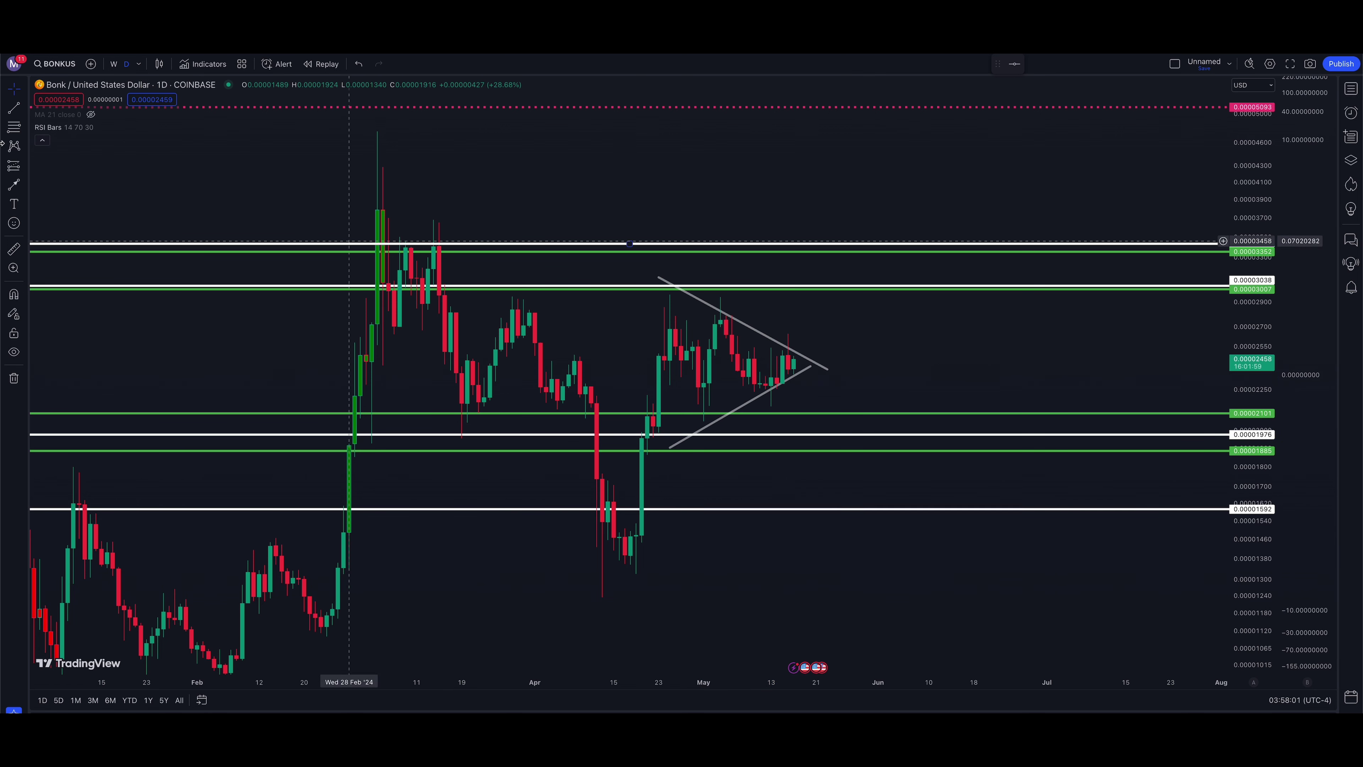
{"action": "left_click", "coordinate": [19, 183]}
{"action": "left_click", "coordinate": [856, 185]}
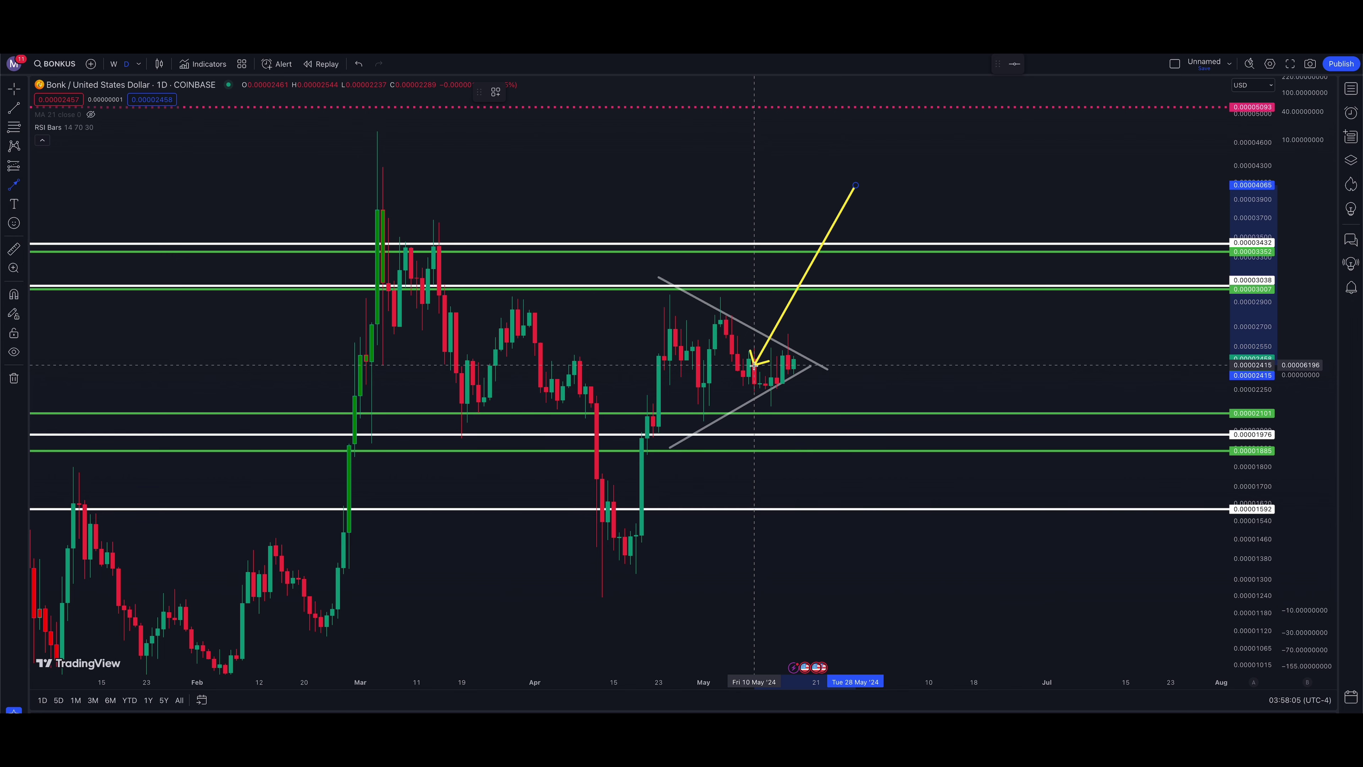
{"action": "left_click", "coordinate": [562, 615]}
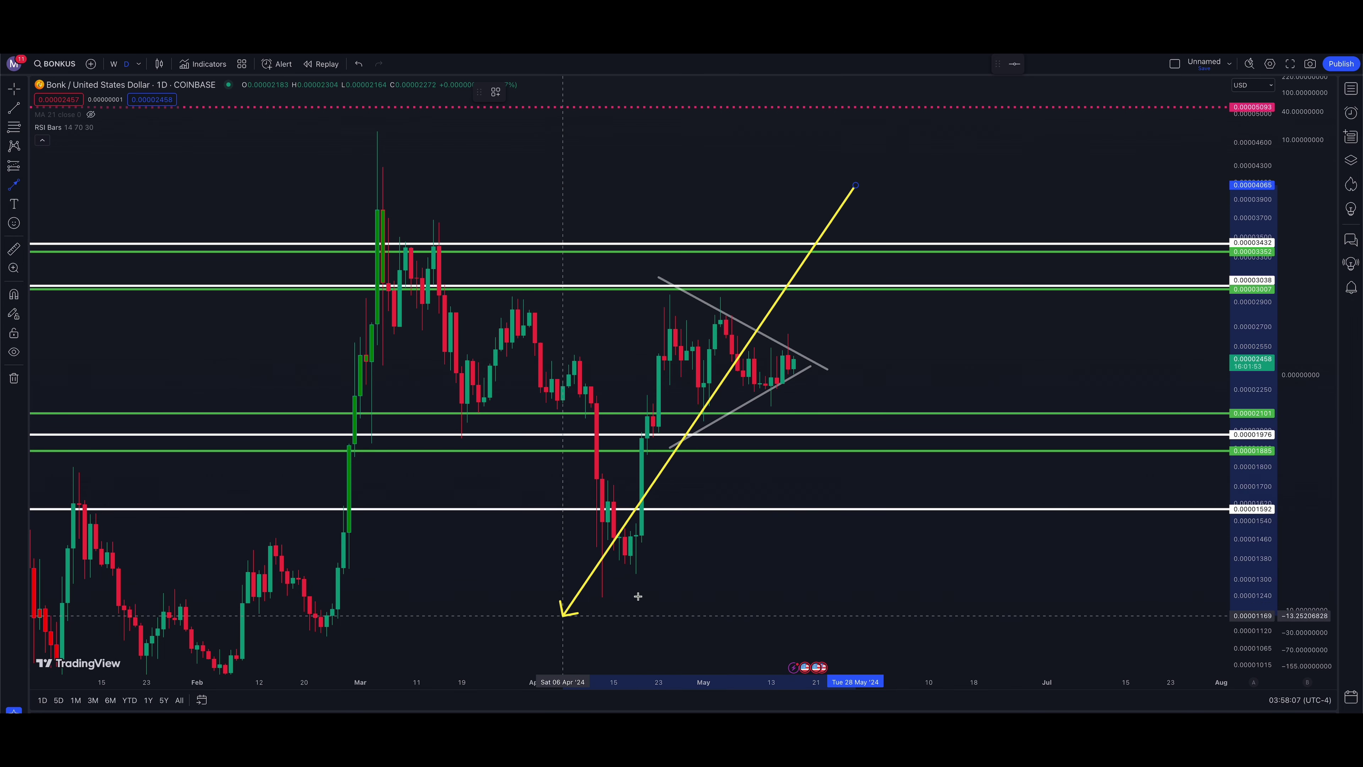
{"action": "left_click_drag", "start_coordinate": [562, 615], "coordinate": [808, 357]}
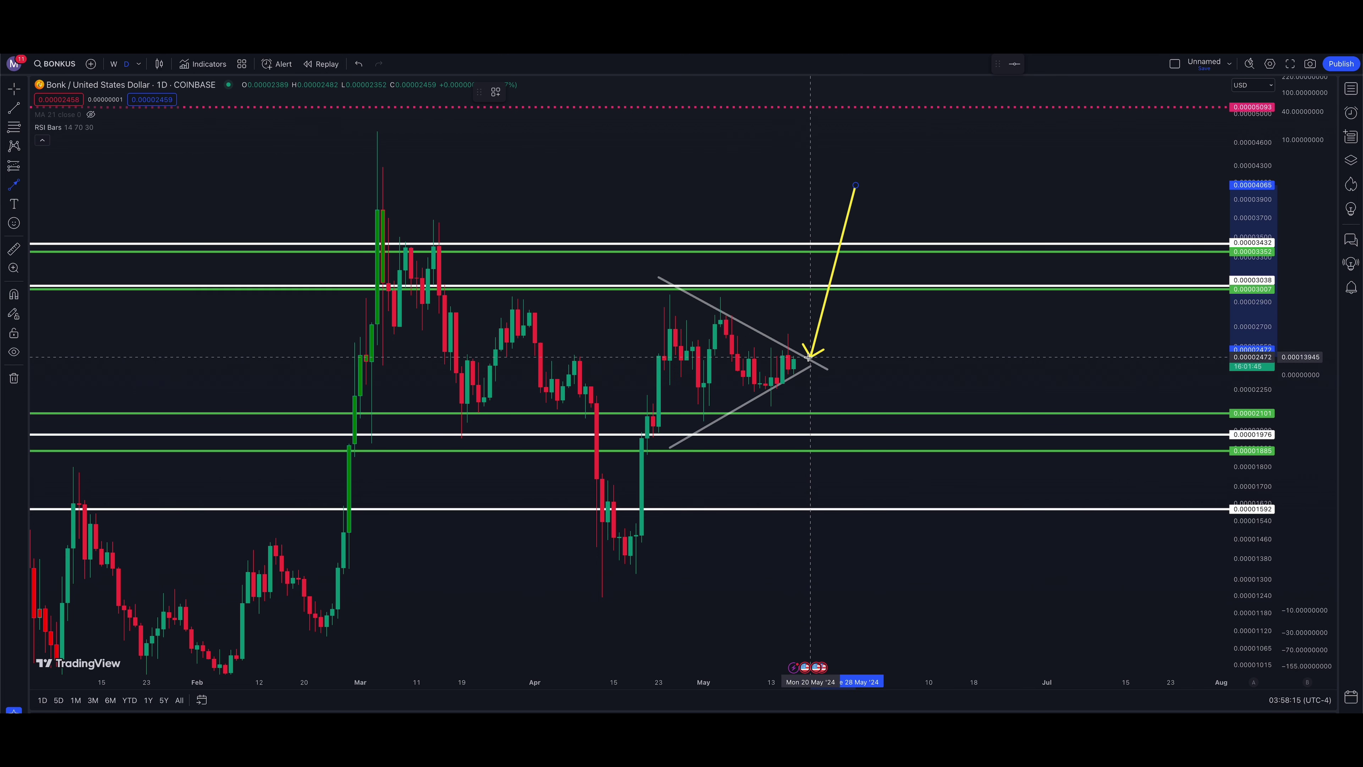
{"action": "left_click_drag", "start_coordinate": [809, 357], "coordinate": [809, 357]}
{"action": "left_click", "coordinate": [12, 91]}
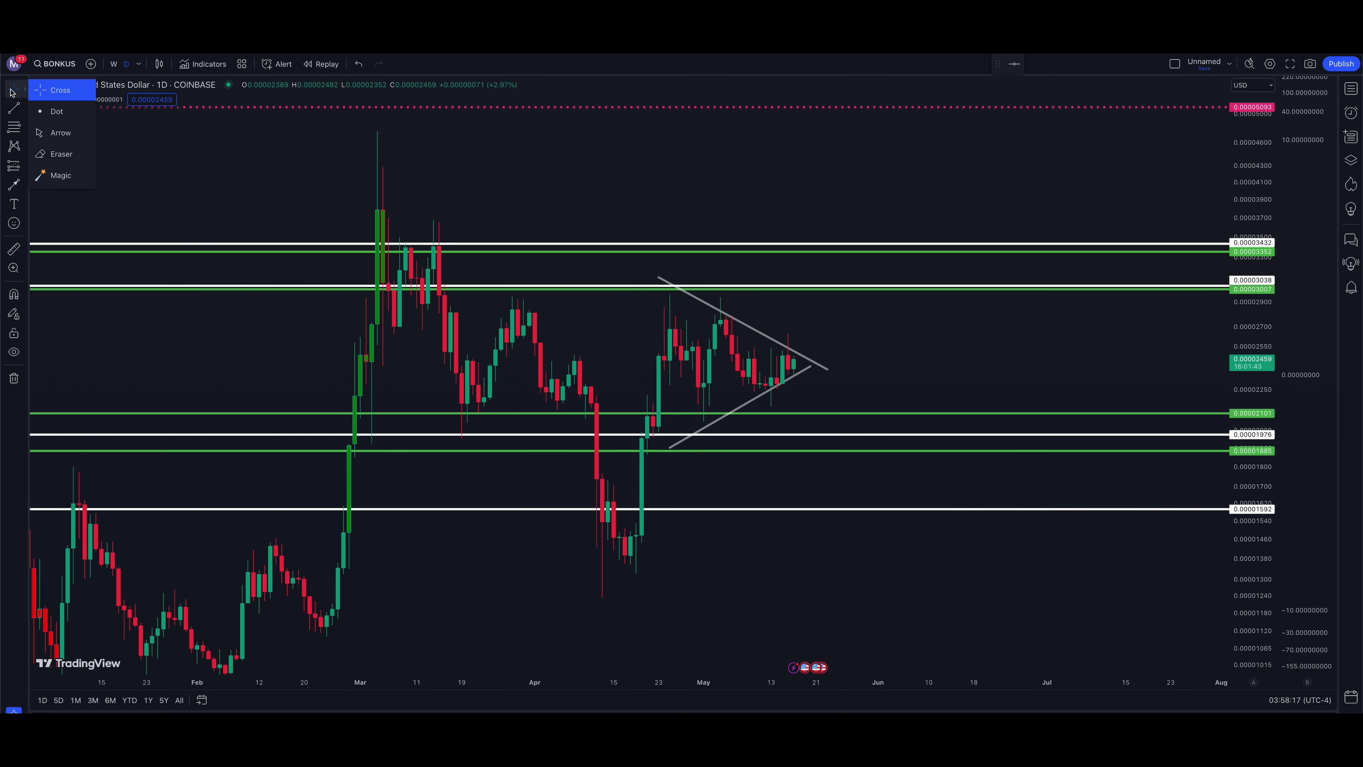
Delete the descending and rising trend lines that form the triangle around the April and May candles.
{"action": "left_click", "coordinate": [824, 369]}
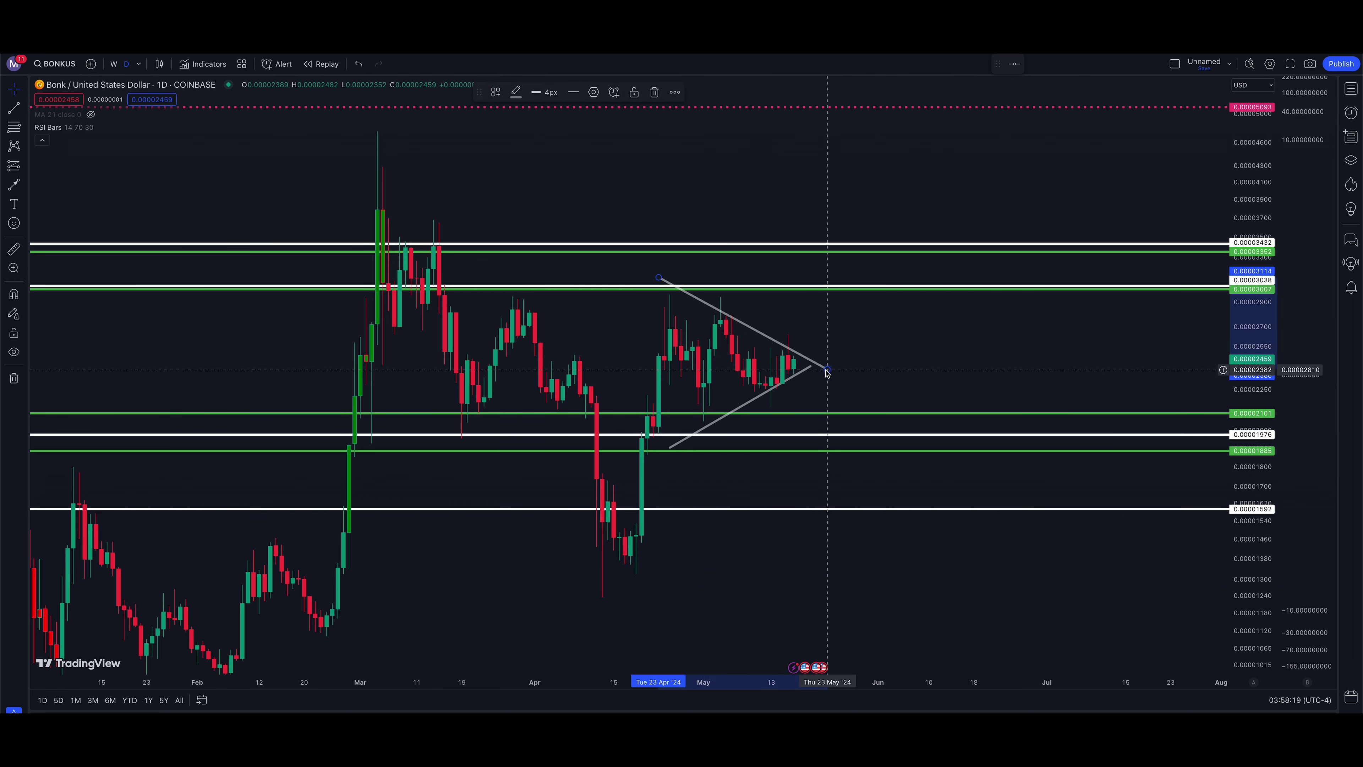
{"action": "key", "text": "Delete"}
{"action": "left_click", "coordinate": [810, 369]}
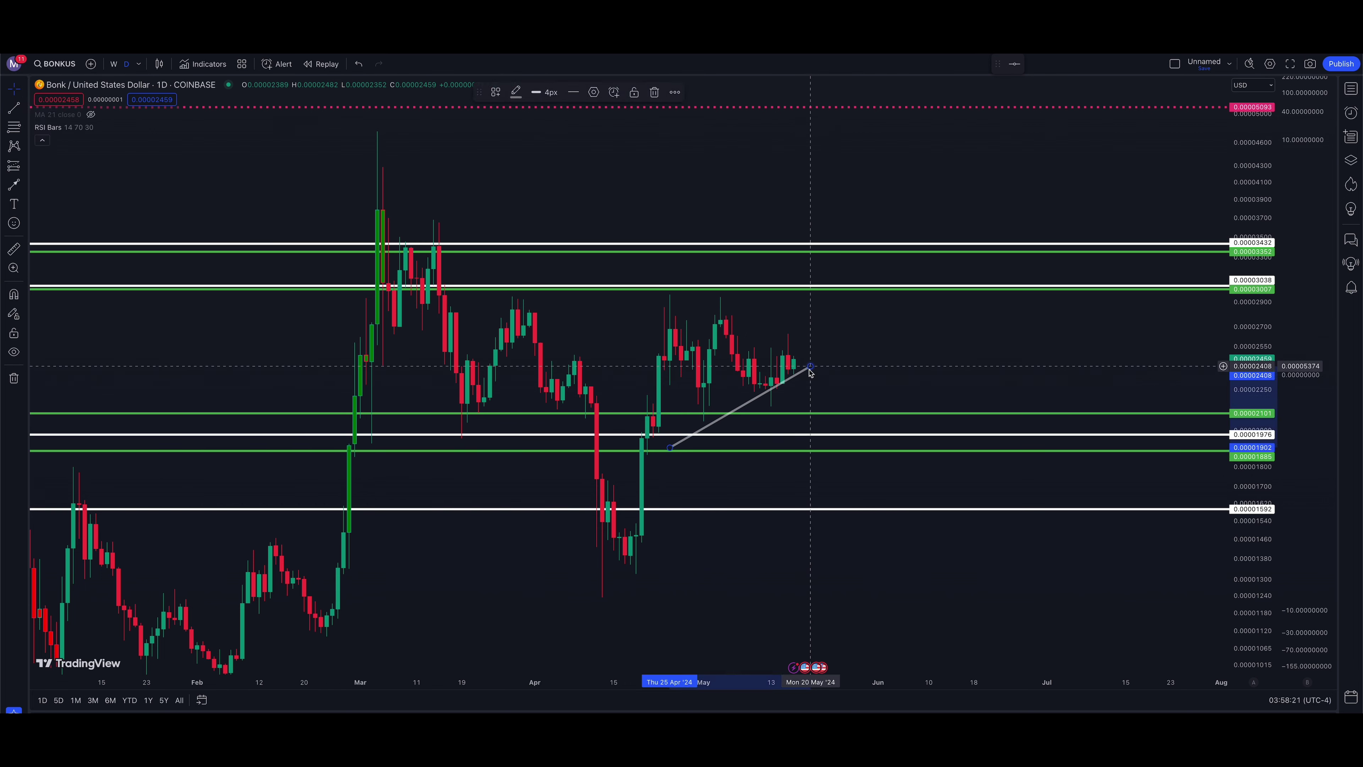
{"action": "key", "text": "Delete"}
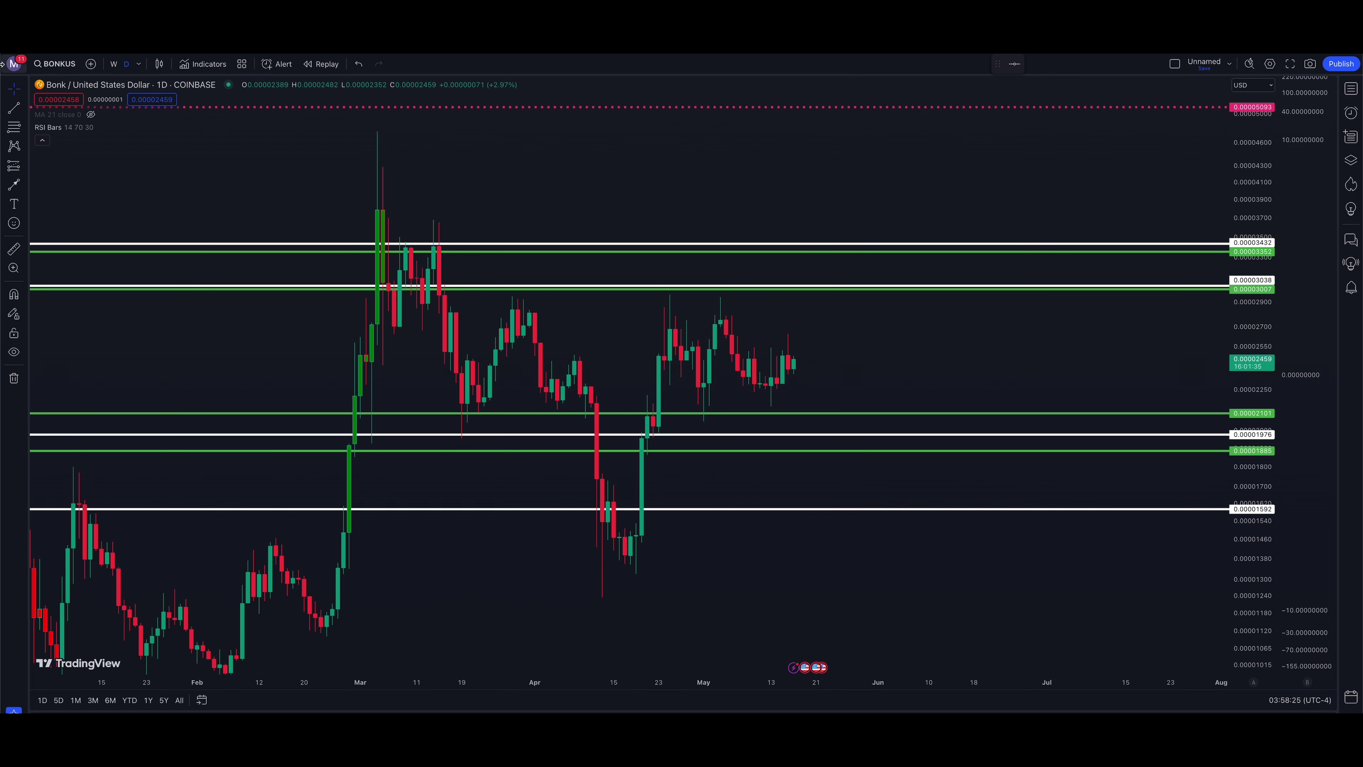
Trace the price swings from early April to about 25 May with one brush stroke, and delete the stroke.
{"action": "left_click", "coordinate": [27, 186]}
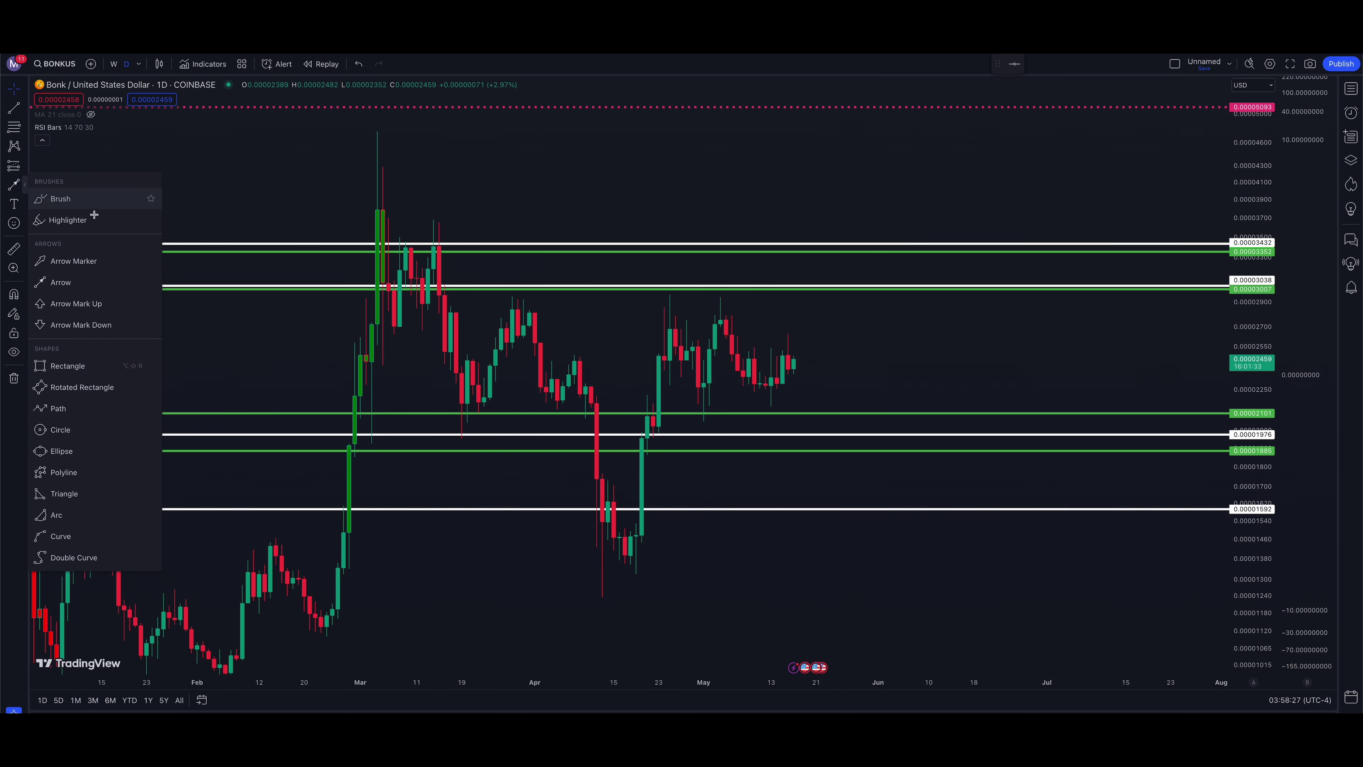
{"action": "left_click", "coordinate": [67, 196]}
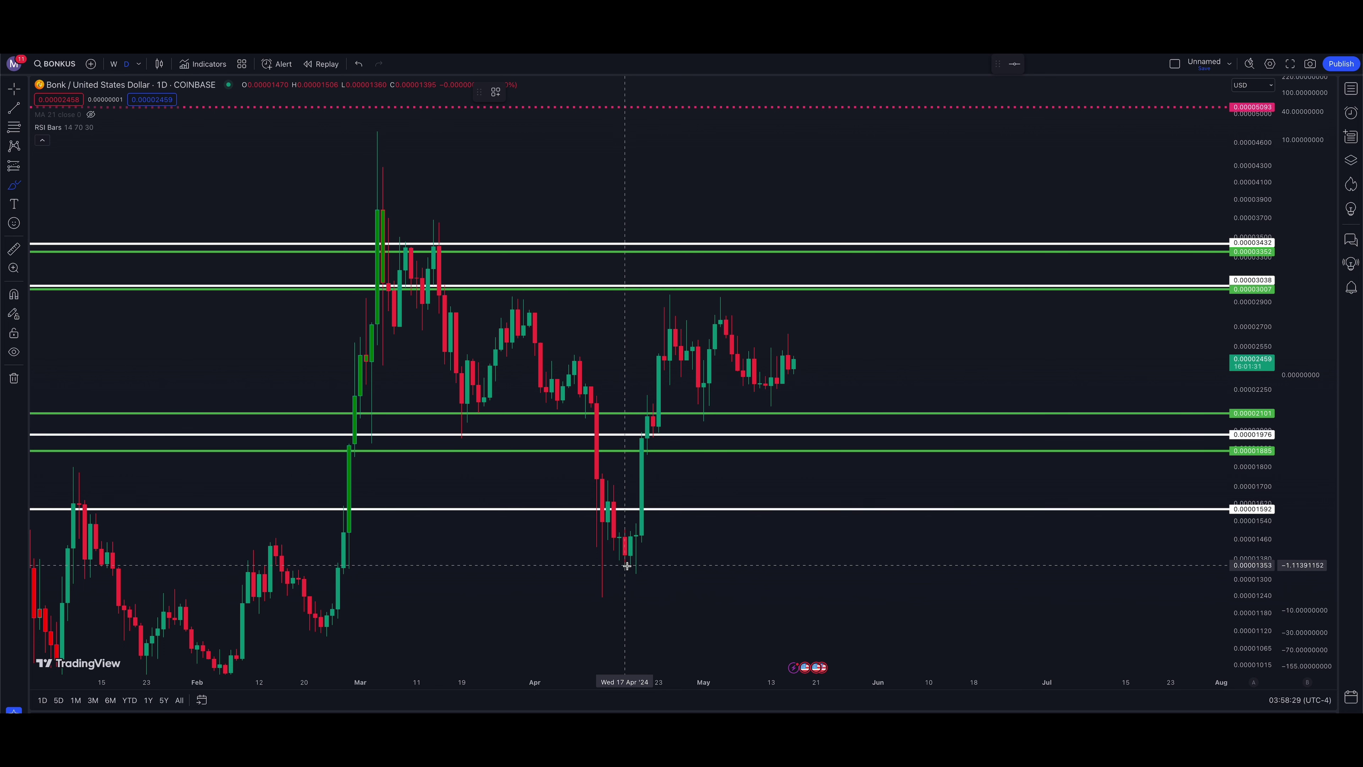
{"action": "mouse_move", "coordinate": [568, 389]}
{"action": "left_mouse_down"}
{"action": "mouse_move", "coordinate": [609, 487]}
{"action": "mouse_move", "coordinate": [621, 584]}
{"action": "mouse_move", "coordinate": [636, 571]}
{"action": "mouse_move", "coordinate": [665, 299]}
{"action": "mouse_move", "coordinate": [710, 414]}
{"action": "mouse_move", "coordinate": [724, 303]}
{"action": "mouse_move", "coordinate": [761, 407]}
{"action": "mouse_move", "coordinate": [795, 330]}
{"action": "mouse_move", "coordinate": [805, 371]}
{"action": "mouse_move", "coordinate": [839, 364]}
{"action": "left_mouse_up"}
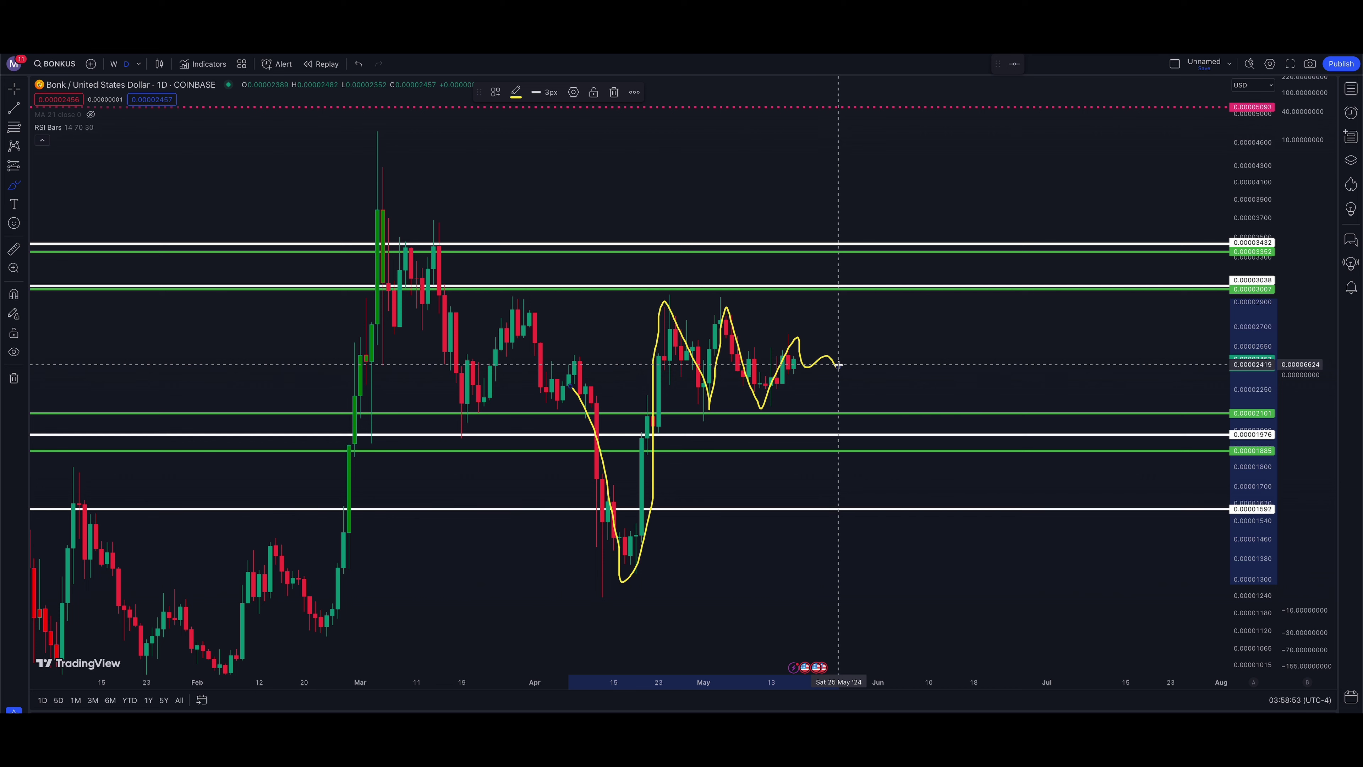
{"action": "key", "text": "Delete"}
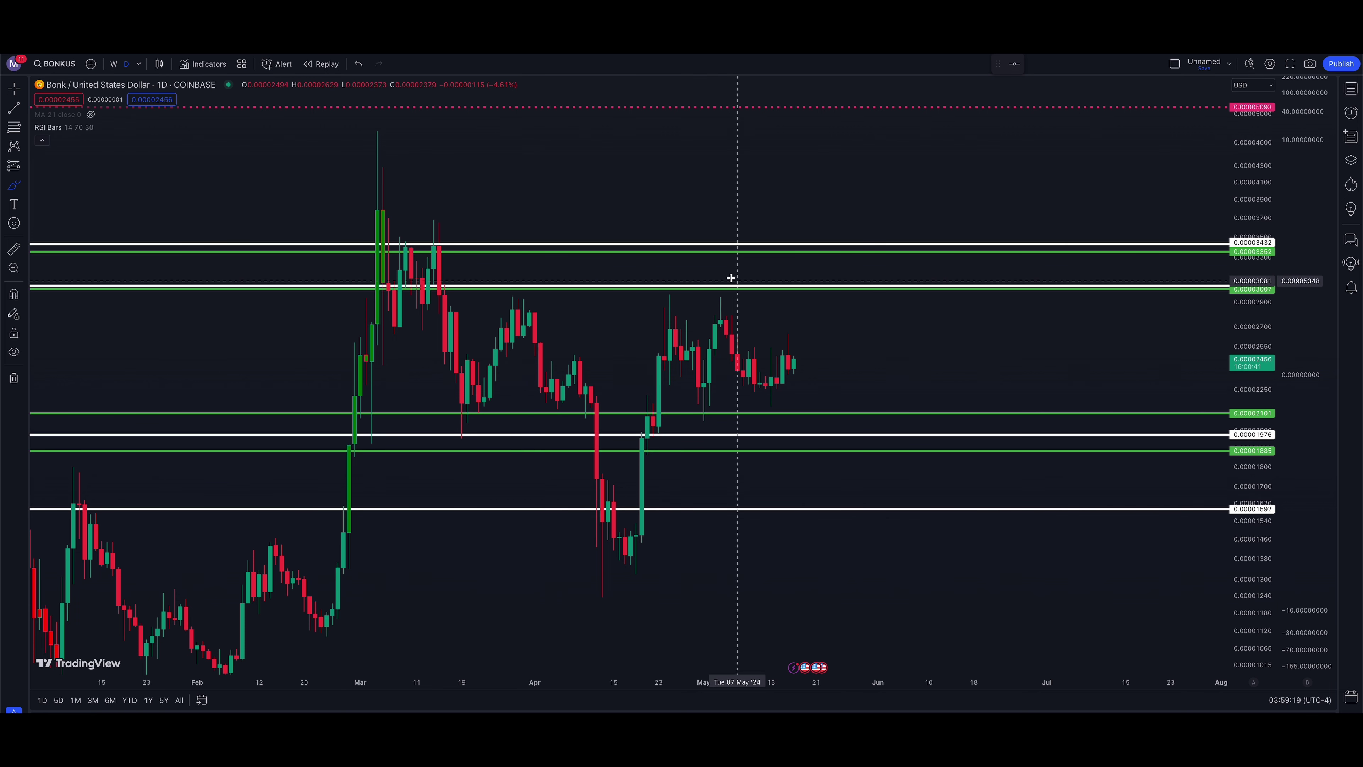
Circle the late-March to May highs at the 0.00003038 resistance level with a brush stroke.
{"action": "mouse_move", "coordinate": [724, 275]}
{"action": "left_mouse_down"}
{"action": "mouse_move", "coordinate": [523, 274]}
{"action": "mouse_move", "coordinate": [499, 281]}
{"action": "mouse_move", "coordinate": [502, 310]}
{"action": "mouse_move", "coordinate": [761, 326]}
{"action": "mouse_move", "coordinate": [824, 317]}
{"action": "mouse_move", "coordinate": [855, 292]}
{"action": "mouse_move", "coordinate": [827, 268]}
{"action": "mouse_move", "coordinate": [691, 270]}
{"action": "left_mouse_up"}
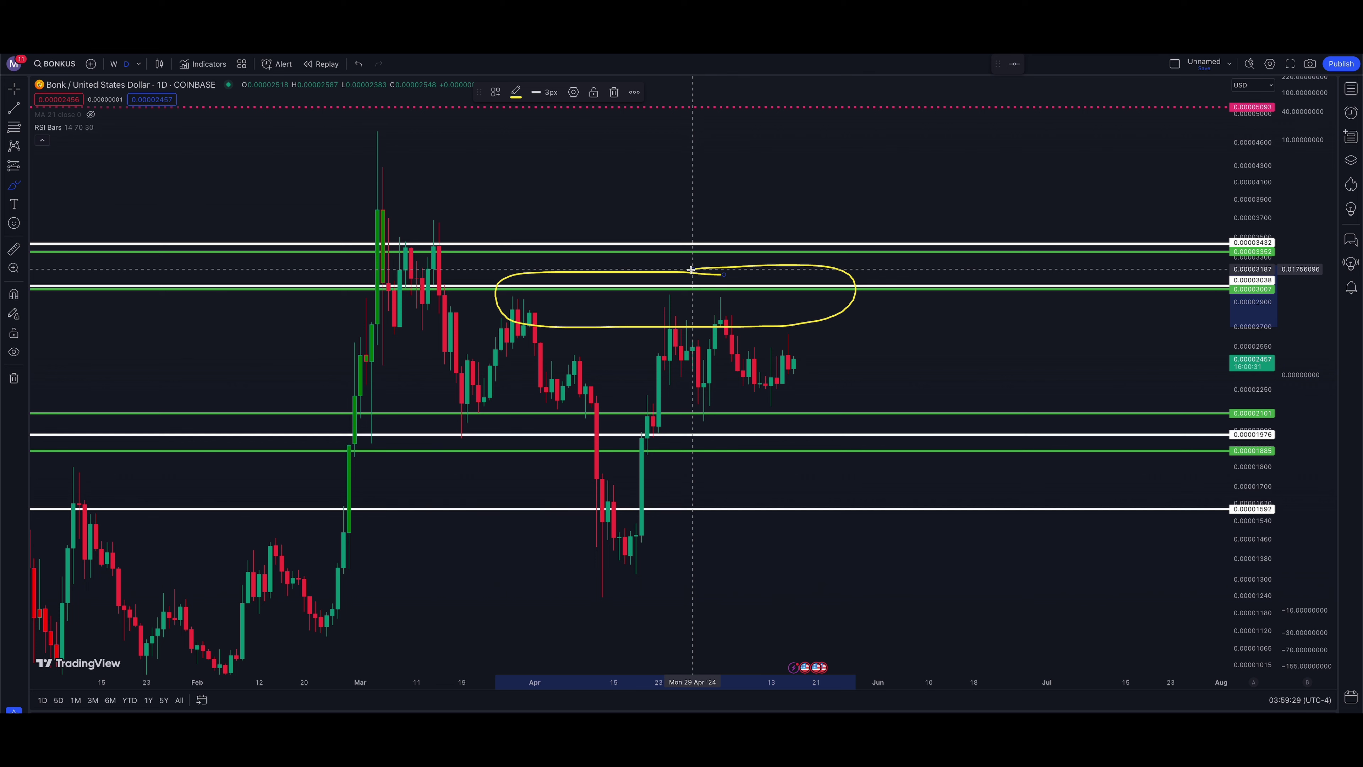
{"action": "left_click", "coordinate": [26, 186]}
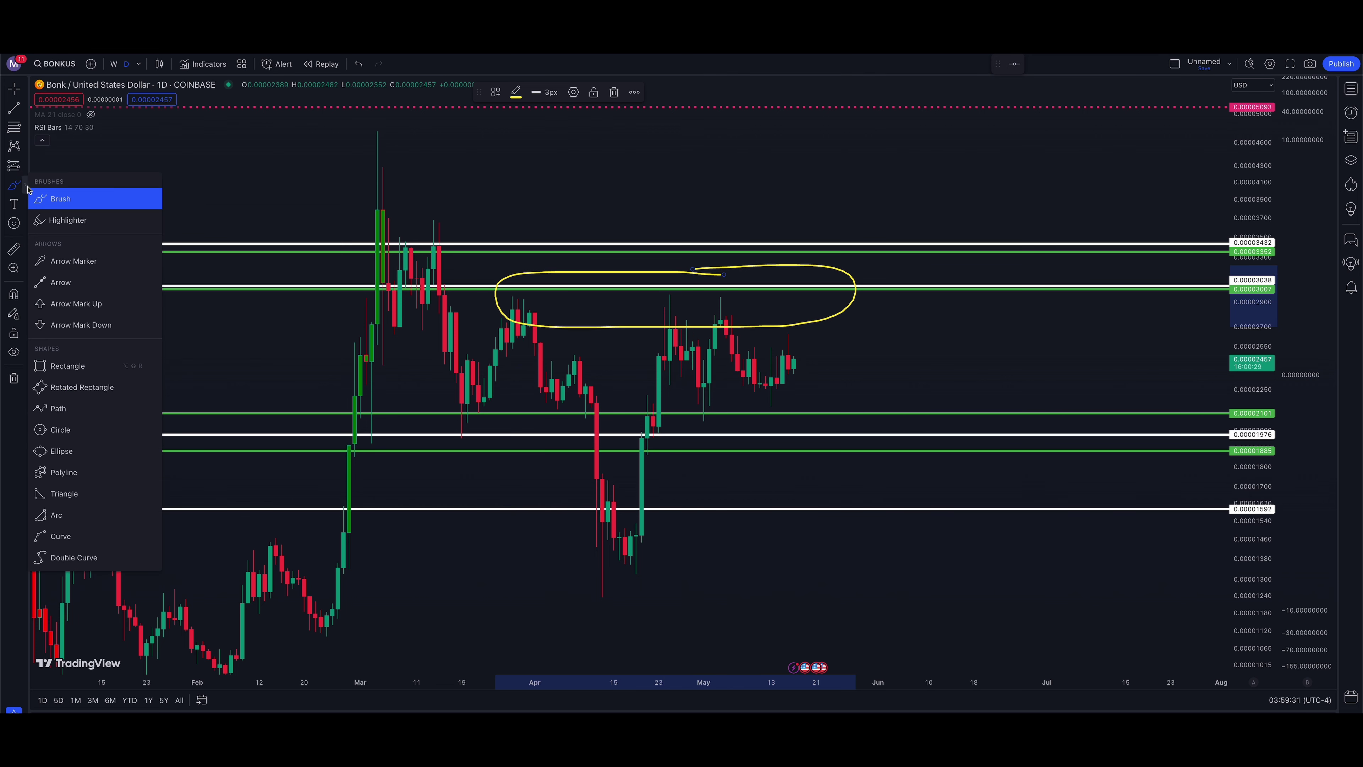
{"action": "left_click", "coordinate": [95, 287]}
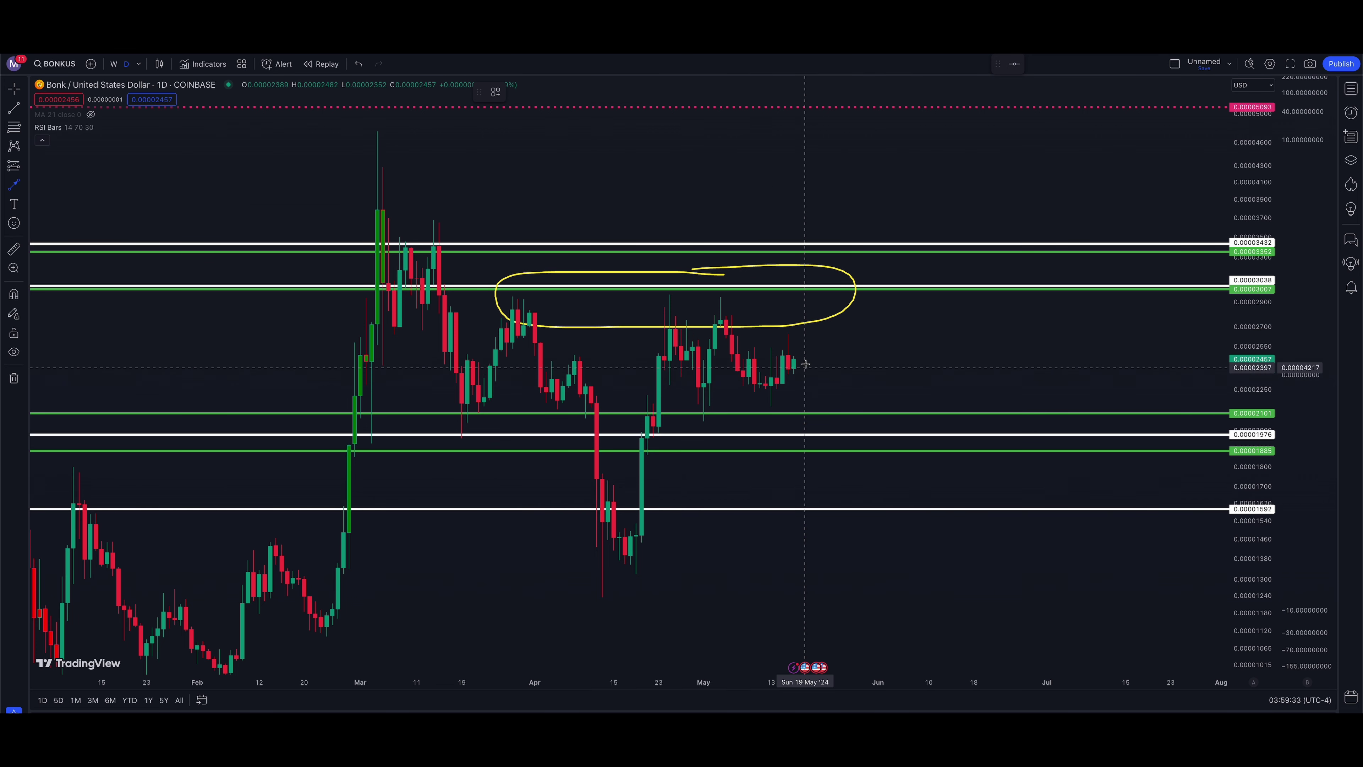
{"action": "left_click_drag", "start_coordinate": [805, 365], "coordinate": [814, 283]}
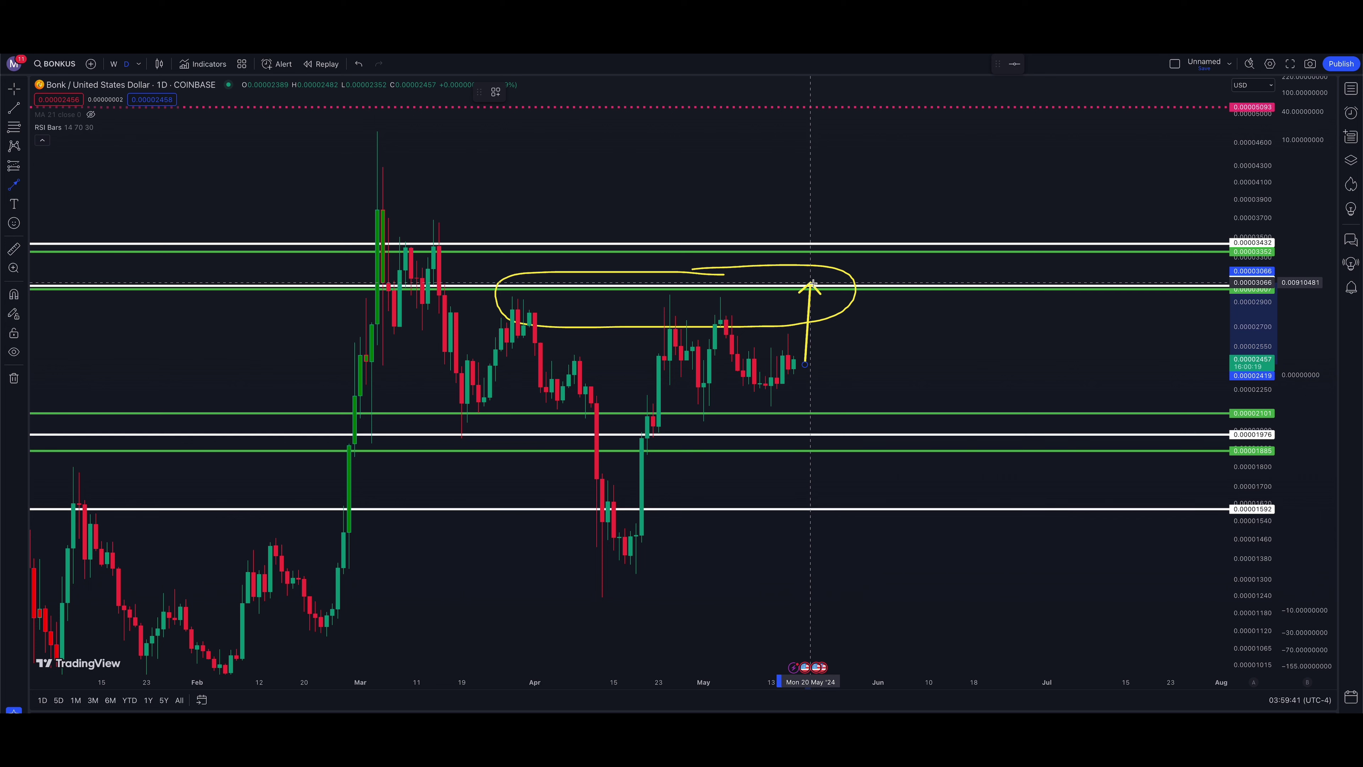
{"action": "key", "text": "Escape"}
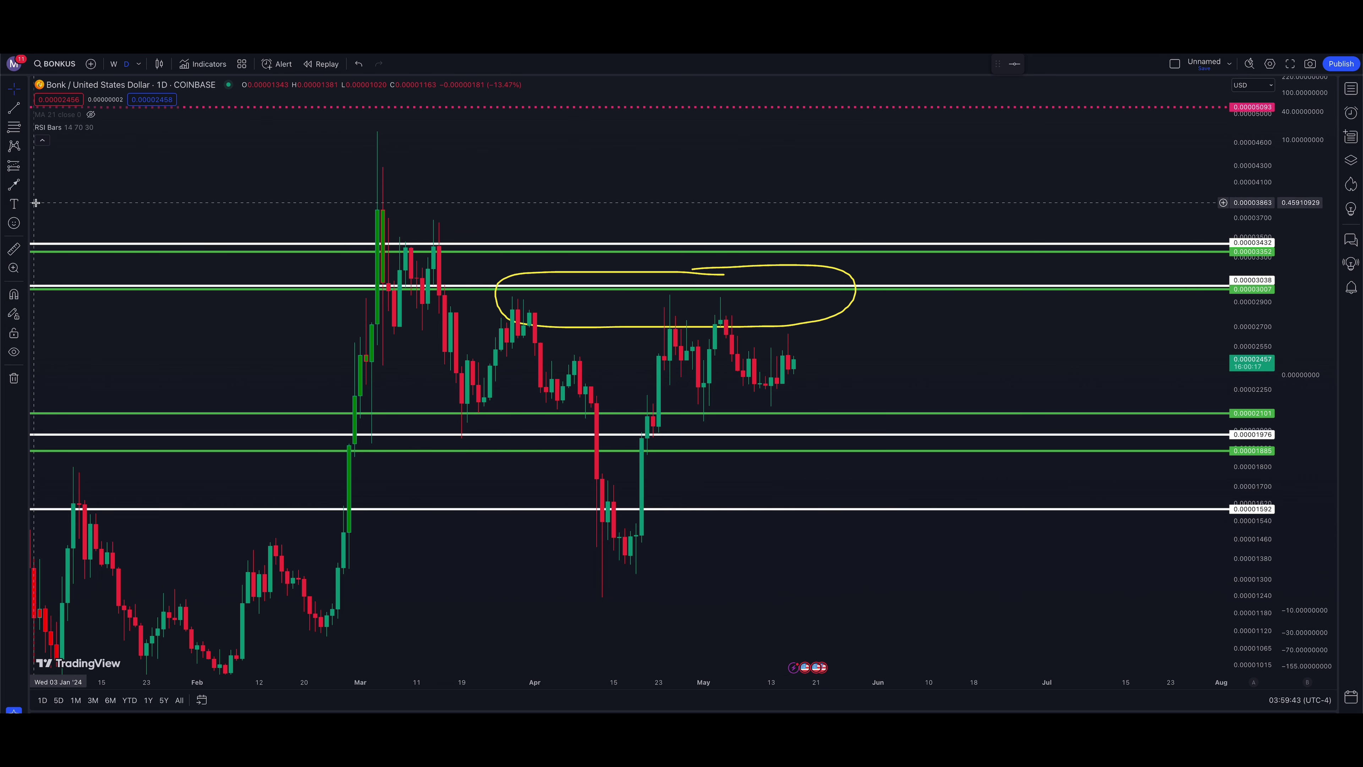
Brush an inverse head-and-shoulders outline under the lows from mid-March to mid-May, ending in an upward arrow above 0.00003432.
{"action": "left_click", "coordinate": [26, 189]}
{"action": "left_click", "coordinate": [64, 196]}
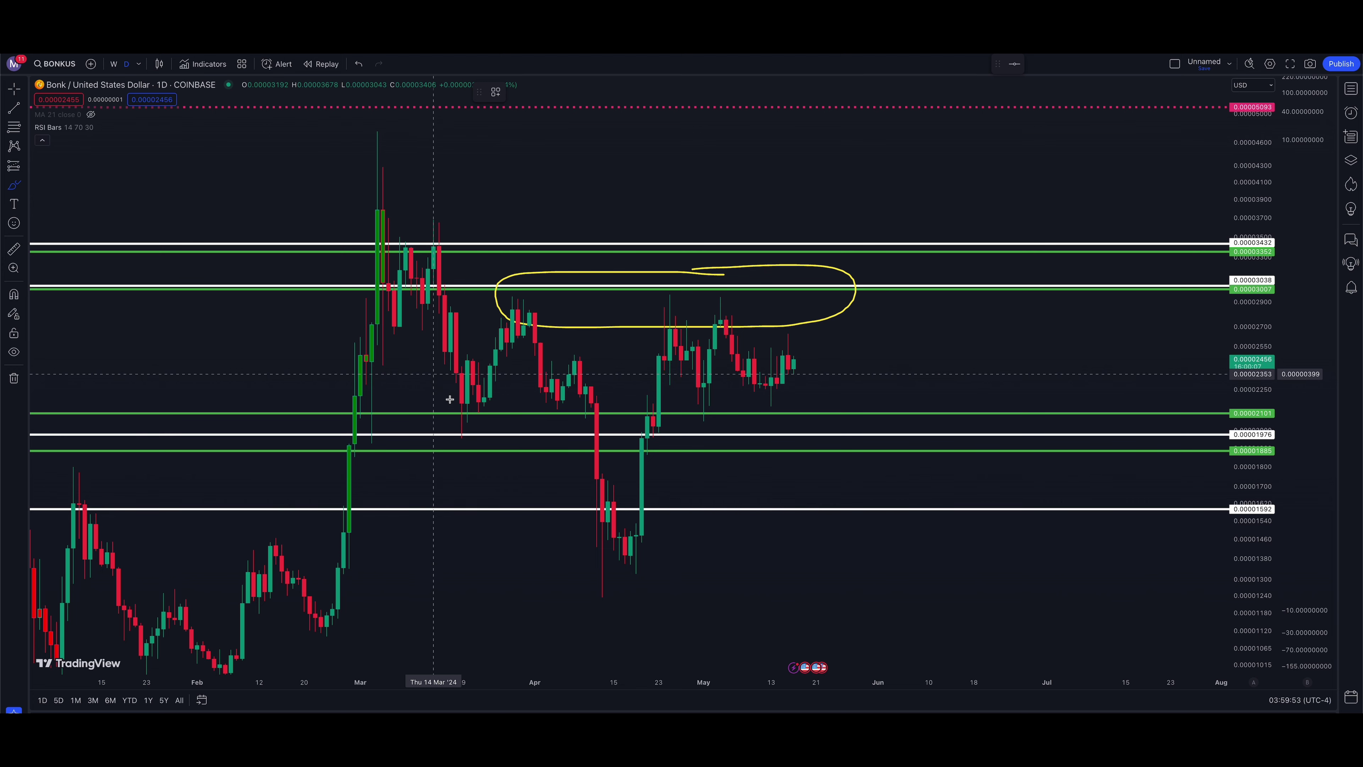
{"action": "mouse_move", "coordinate": [434, 356]}
{"action": "left_mouse_down"}
{"action": "mouse_move", "coordinate": [446, 405]}
{"action": "mouse_move", "coordinate": [496, 417]}
{"action": "mouse_move", "coordinate": [551, 542]}
{"action": "mouse_move", "coordinate": [654, 578]}
{"action": "mouse_move", "coordinate": [675, 390]}
{"action": "mouse_move", "coordinate": [715, 420]}
{"action": "mouse_move", "coordinate": [779, 370]}
{"action": "mouse_move", "coordinate": [787, 143]}
{"action": "mouse_move", "coordinate": [753, 165]}
{"action": "mouse_move", "coordinate": [811, 166]}
{"action": "left_mouse_up"}
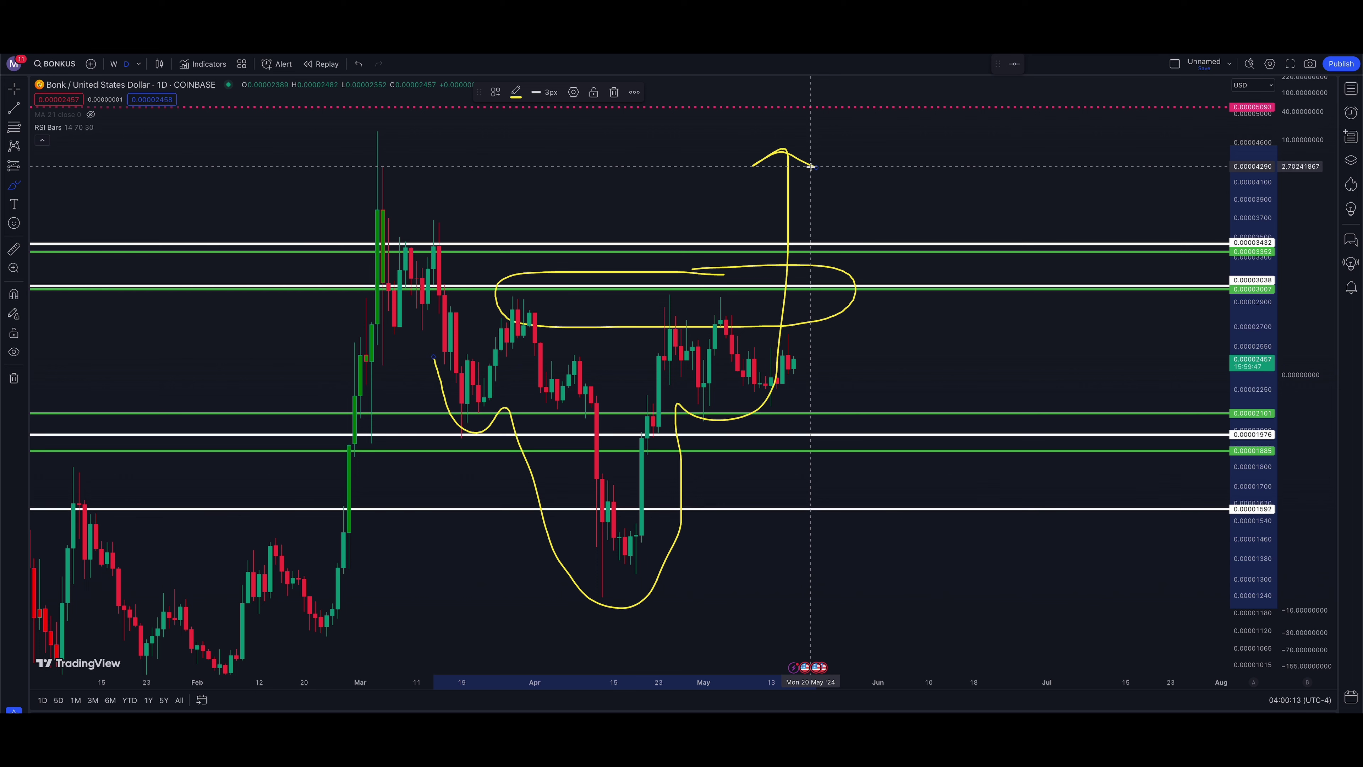
Delete the inverse head-and-shoulders brush outline, and point a temporary arrow from 7 July near 0.00004096 to the 0.00003038 resistance level.
{"action": "key", "text": "Delete"}
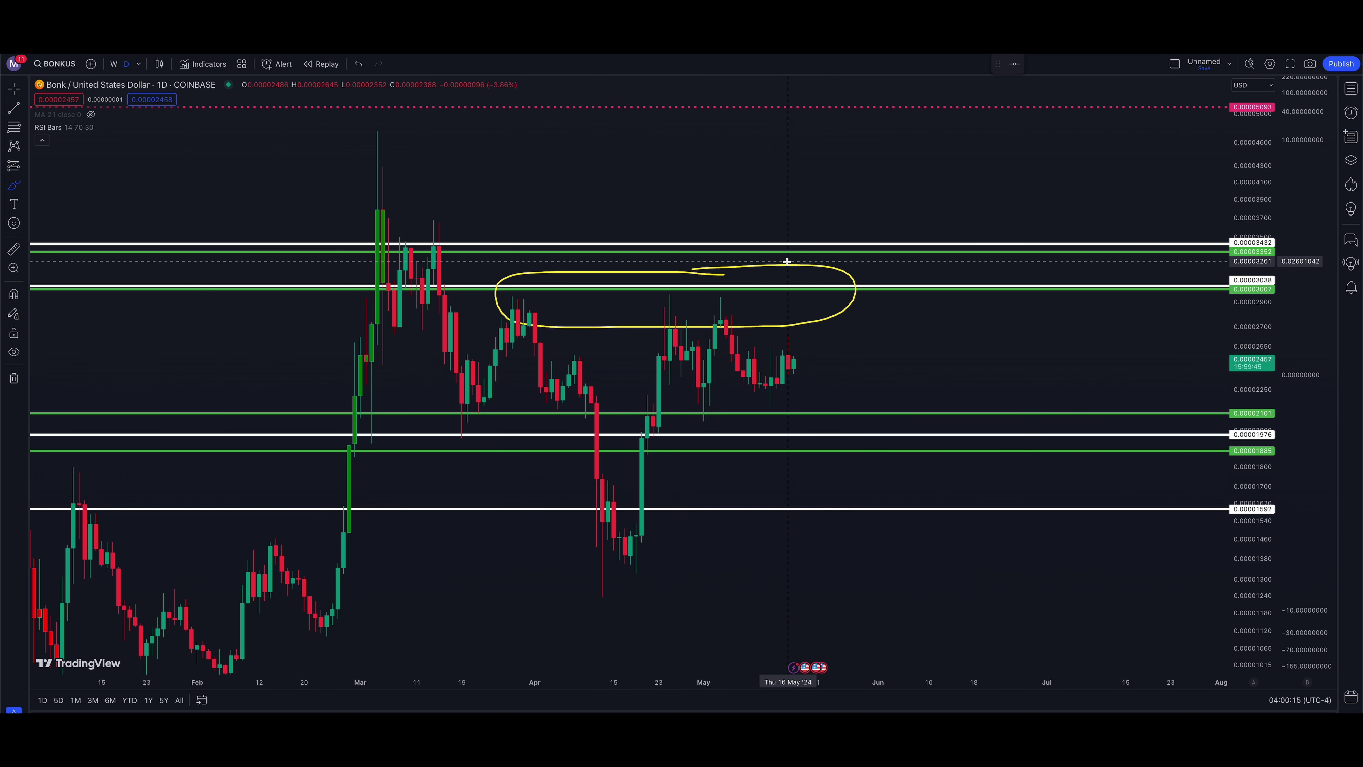
{"action": "left_click", "coordinate": [19, 186]}
{"action": "left_click", "coordinate": [81, 292]}
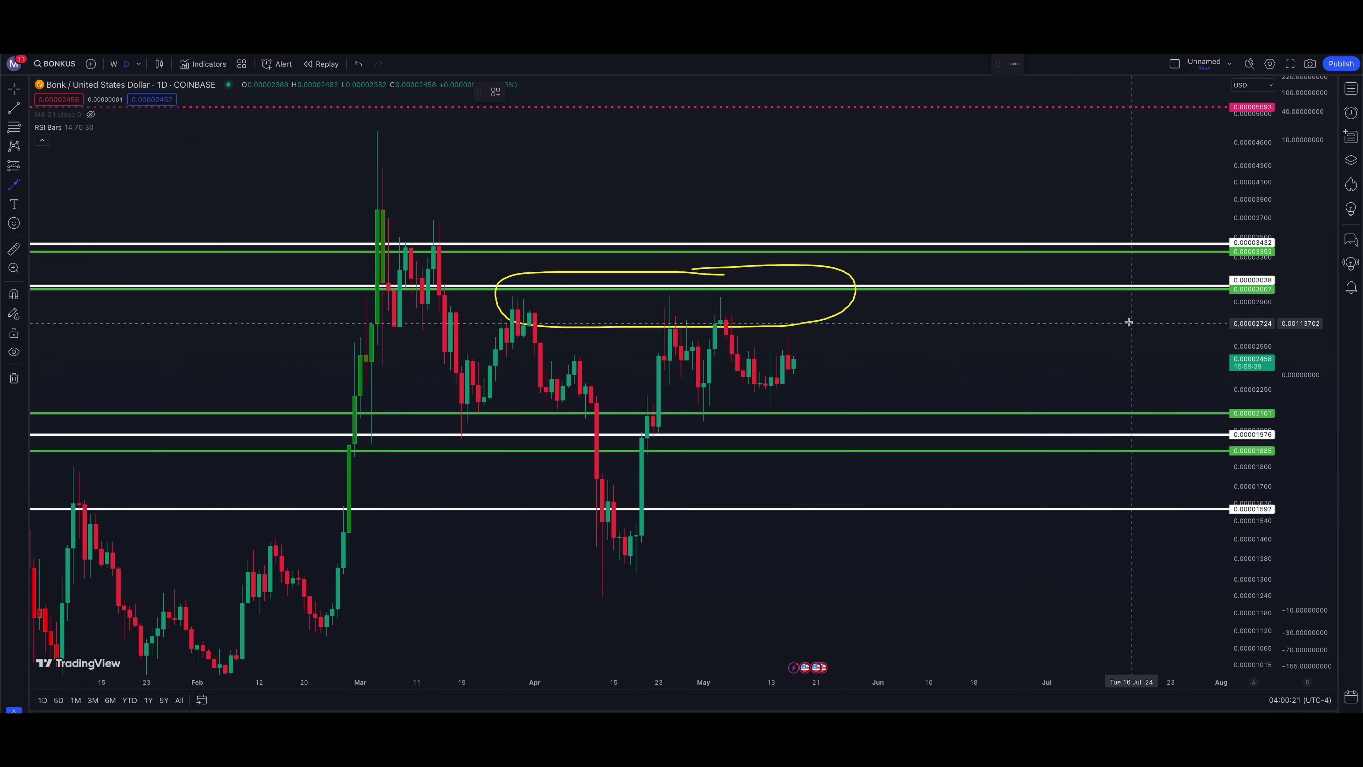
{"action": "left_click", "coordinate": [1080, 183]}
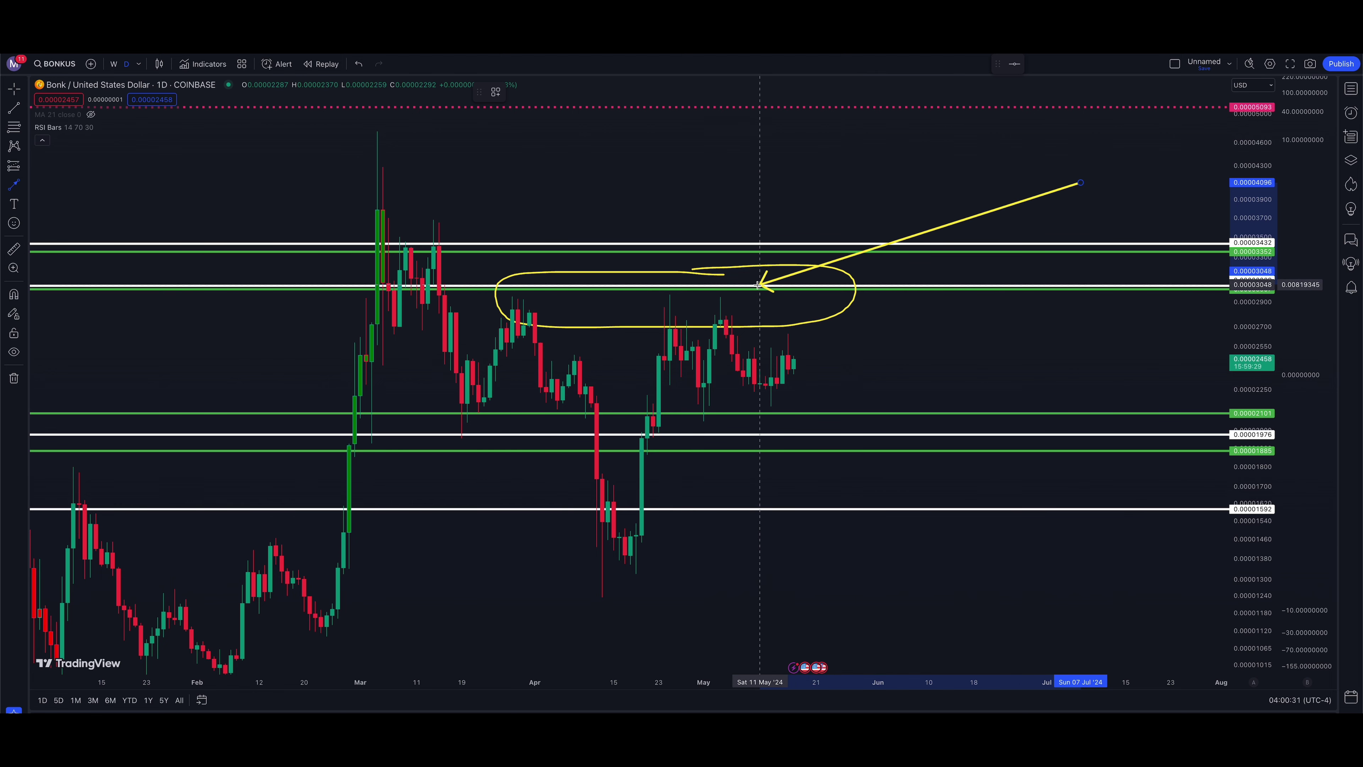
{"action": "key", "text": "Escape"}
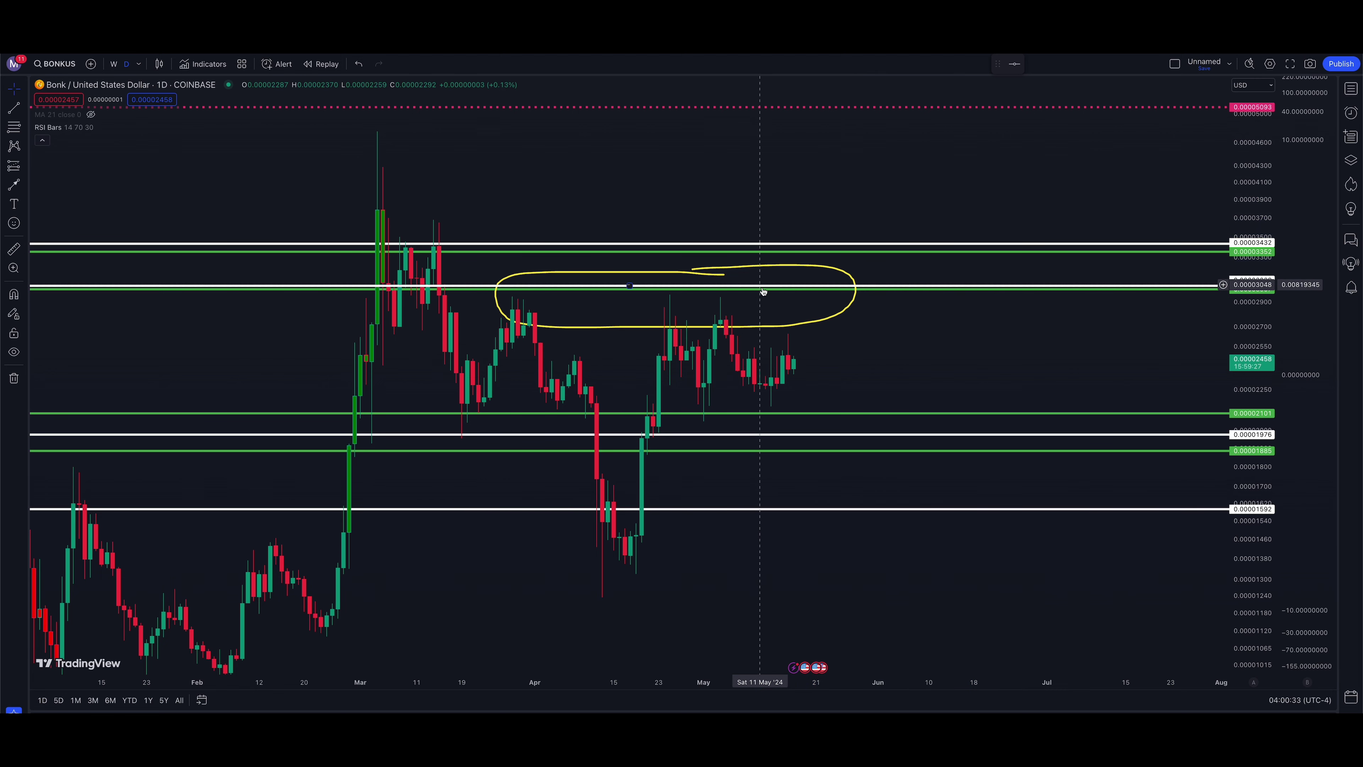
Measure the percentage rise from the current price to the 0.00003038 resistance level.
{"action": "left_click_drag", "start_coordinate": [1260, 329], "coordinate": [1257, 262]}
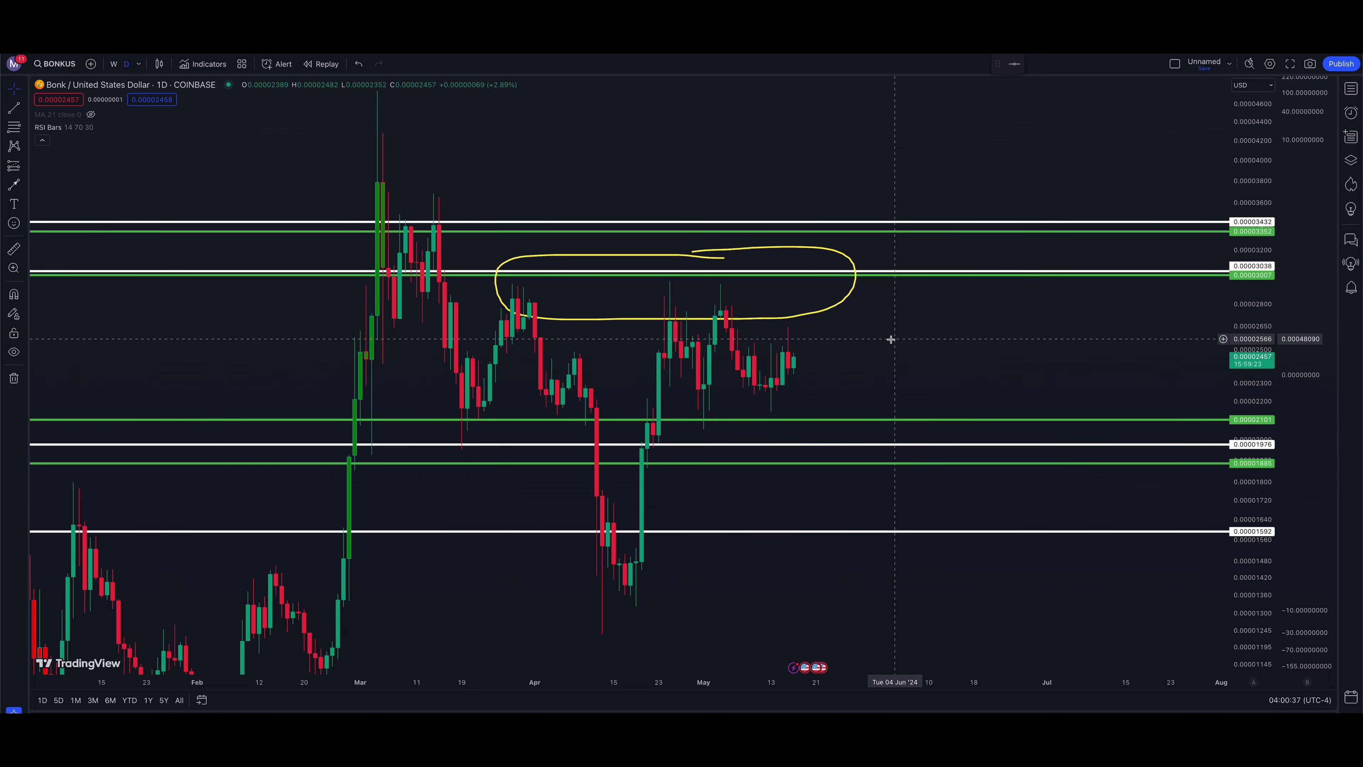
{"action": "left_click_drag", "start_coordinate": [880, 338], "coordinate": [890, 356]}
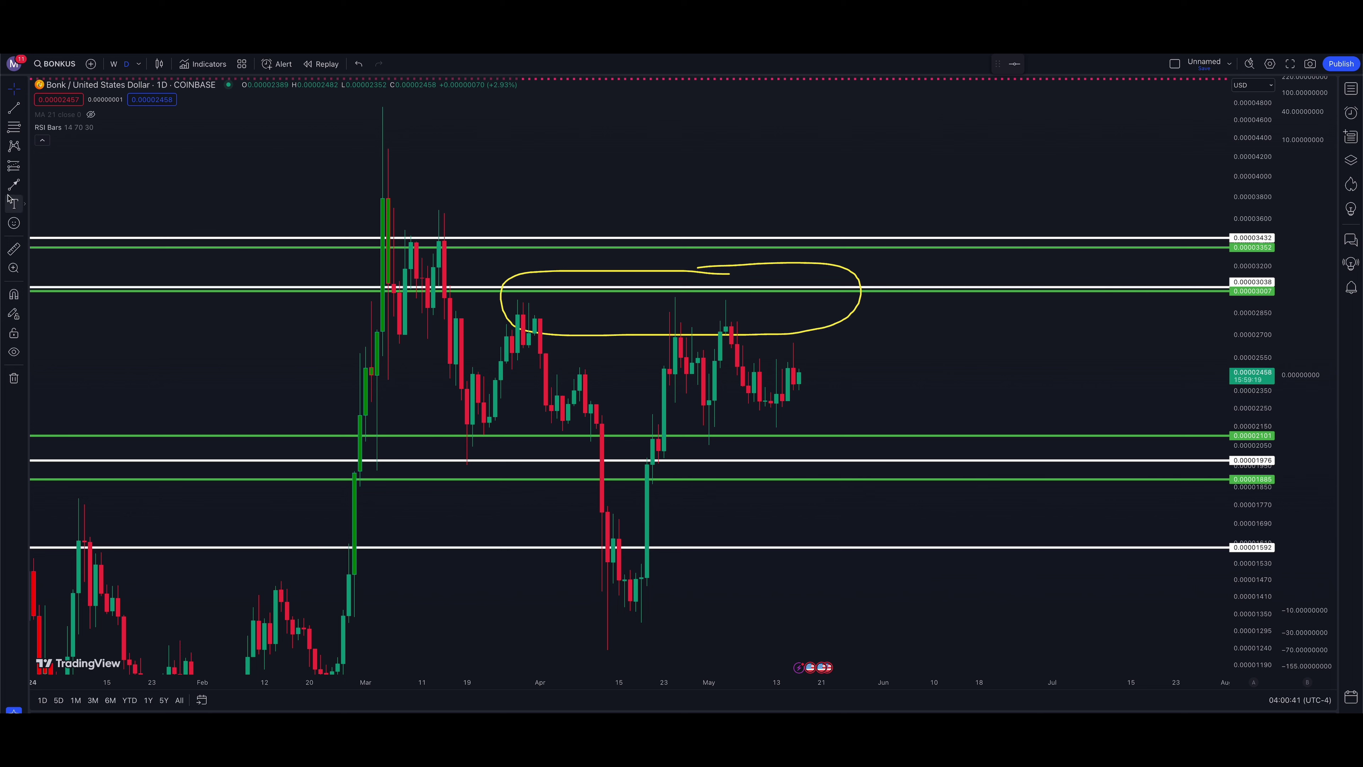
{"action": "left_click", "coordinate": [14, 186]}
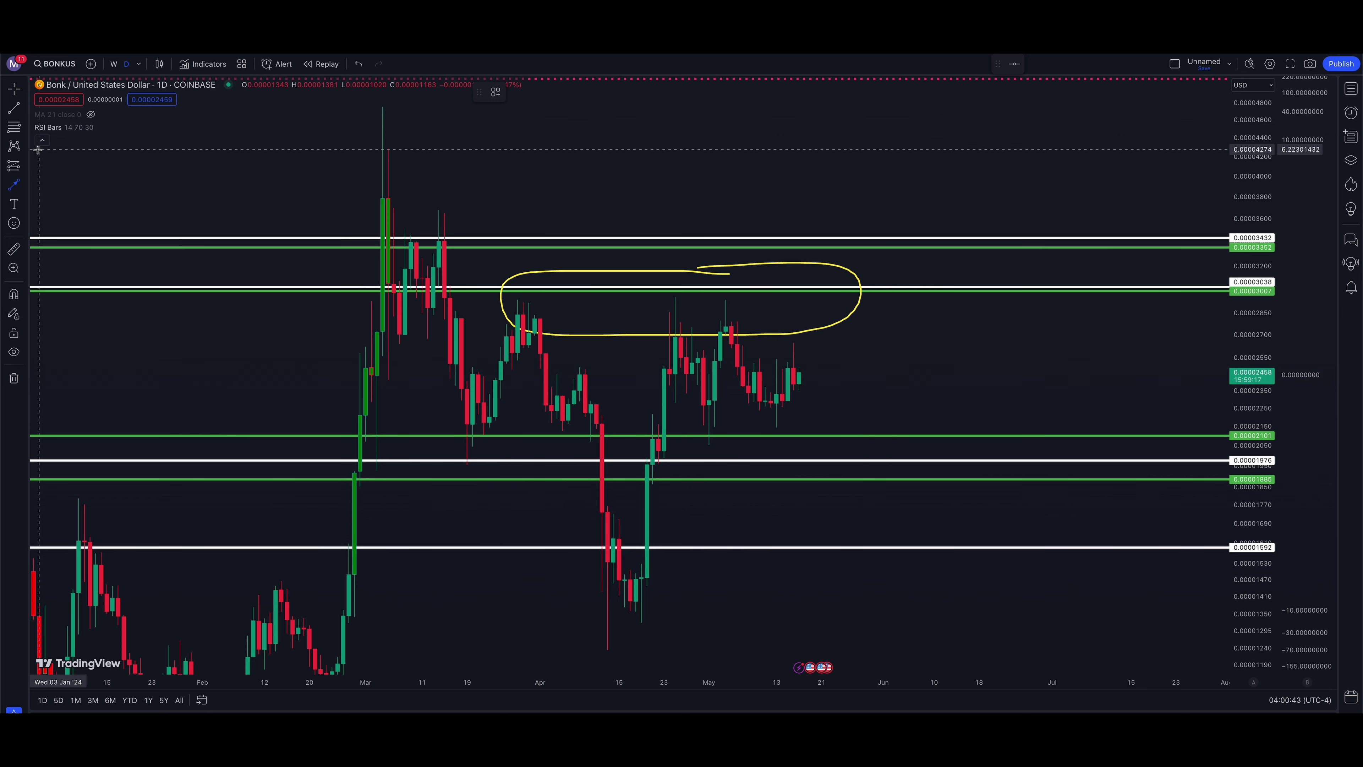
{"action": "left_click", "coordinate": [14, 248]}
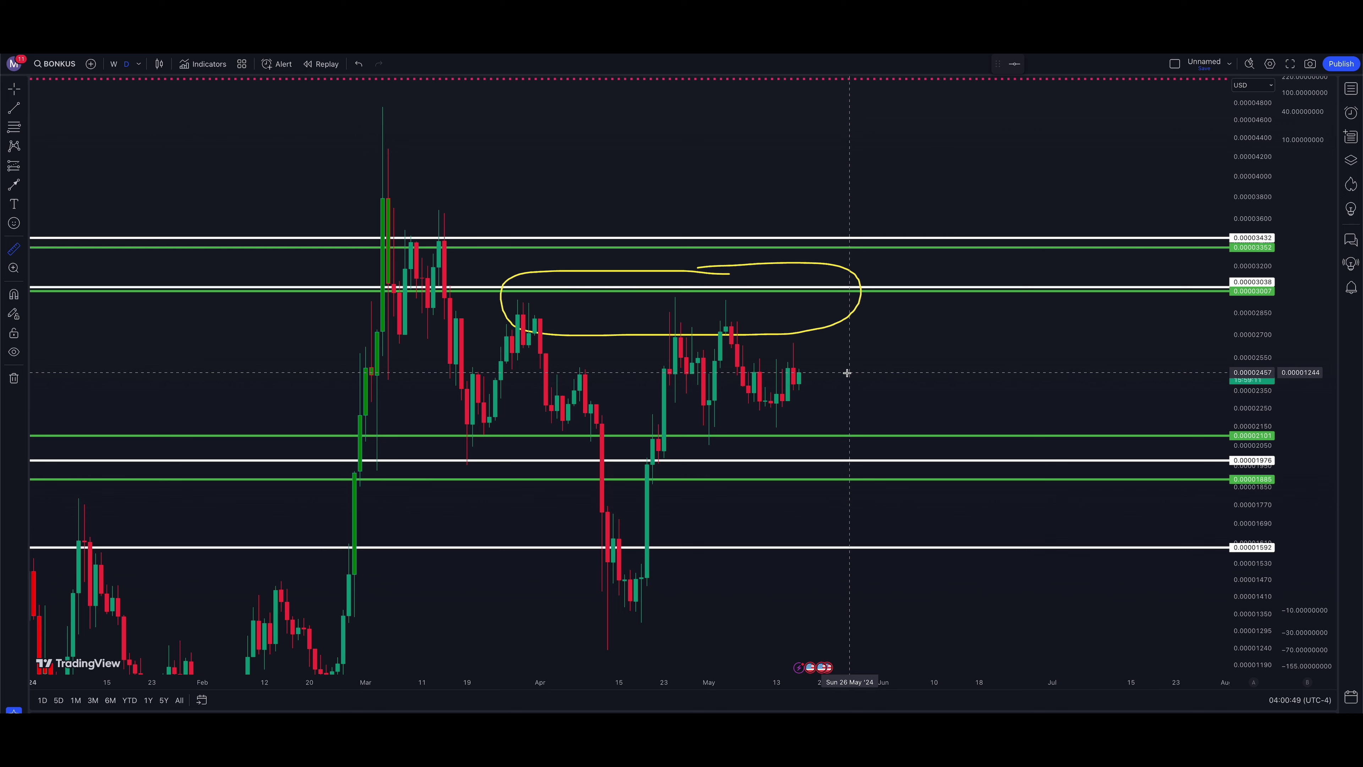
{"action": "left_click", "coordinate": [847, 373]}
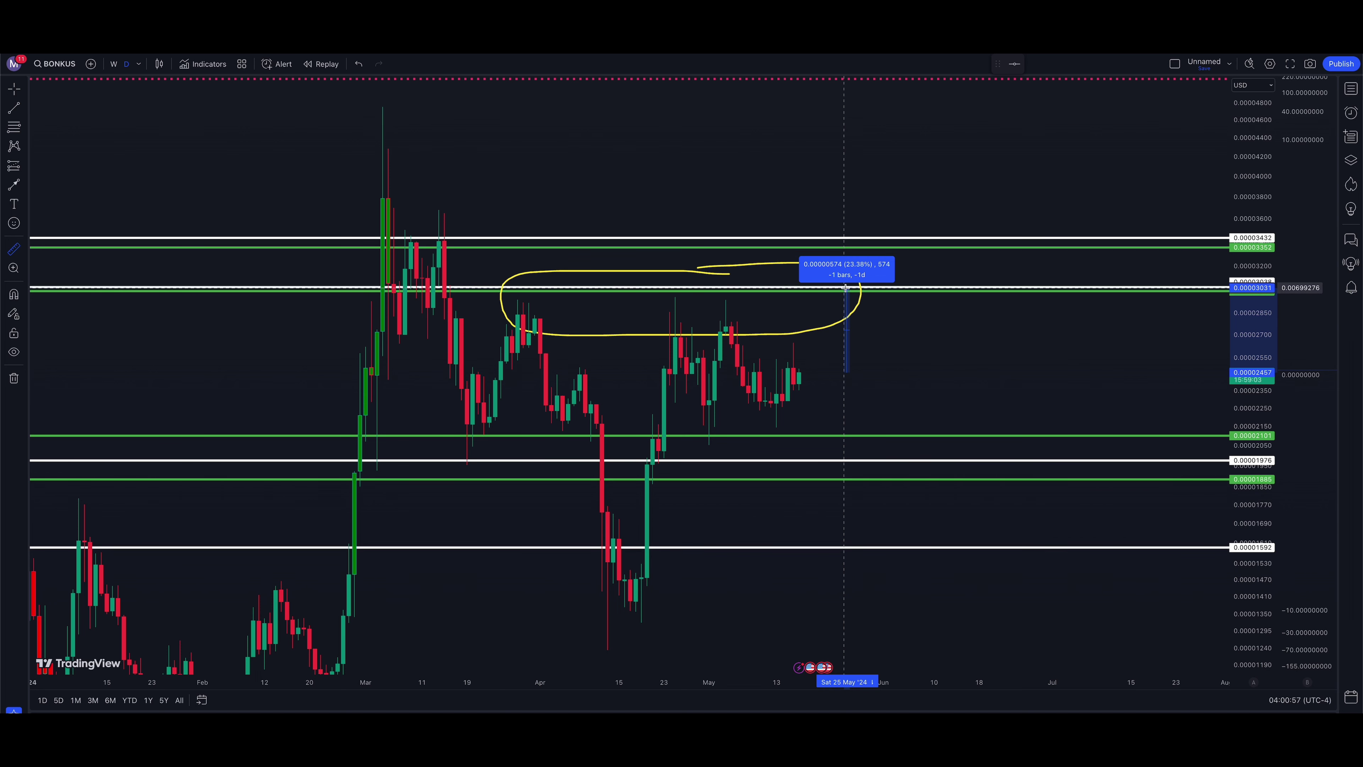
{"action": "key", "text": "Escape"}
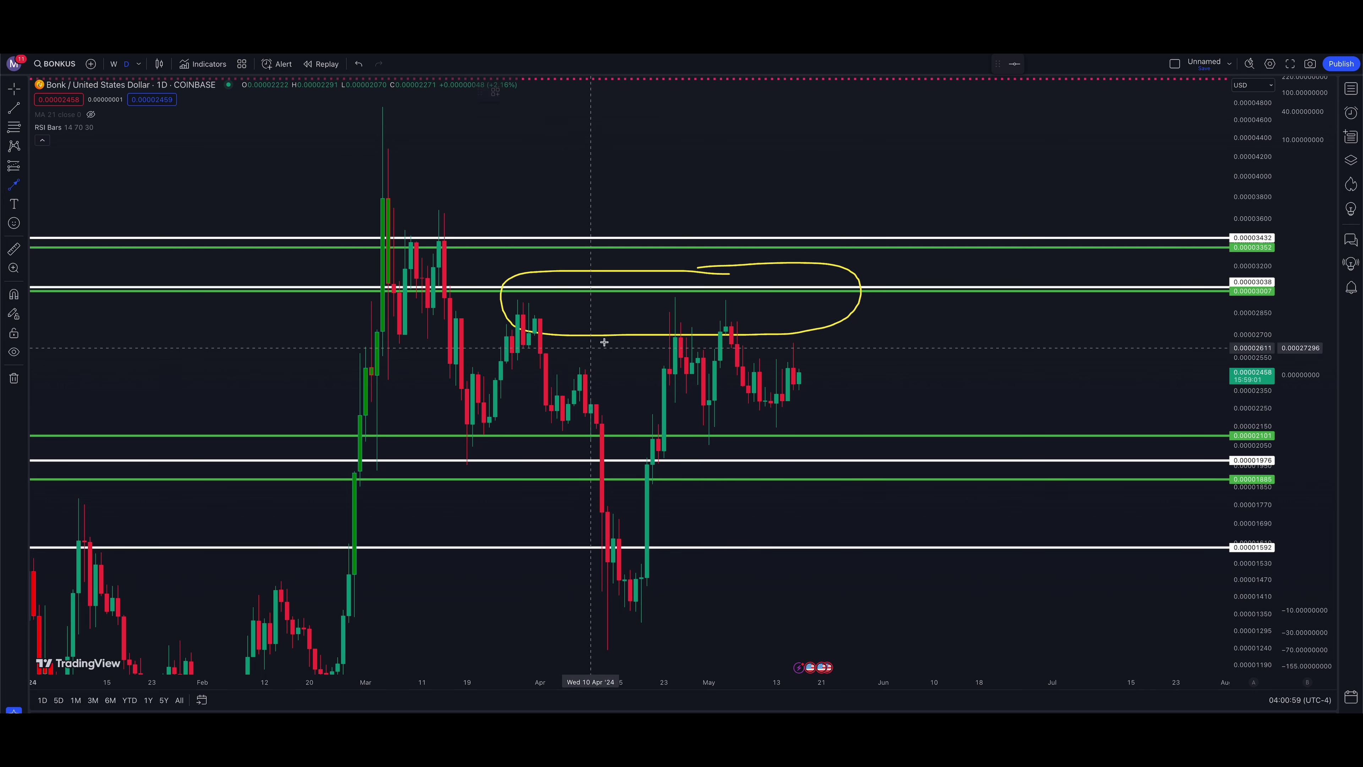
Preview an upward arrow from 0.00002454 beside the latest candle to about 0.00003092 on 22 May, and discard it.
{"action": "mouse_move", "coordinate": [821, 372]}
{"action": "left_mouse_down"}
{"action": "mouse_move", "coordinate": [819, 297]}
{"action": "mouse_move", "coordinate": [786, 297]}
{"action": "mouse_move", "coordinate": [808, 295]}
{"action": "left_mouse_up"}
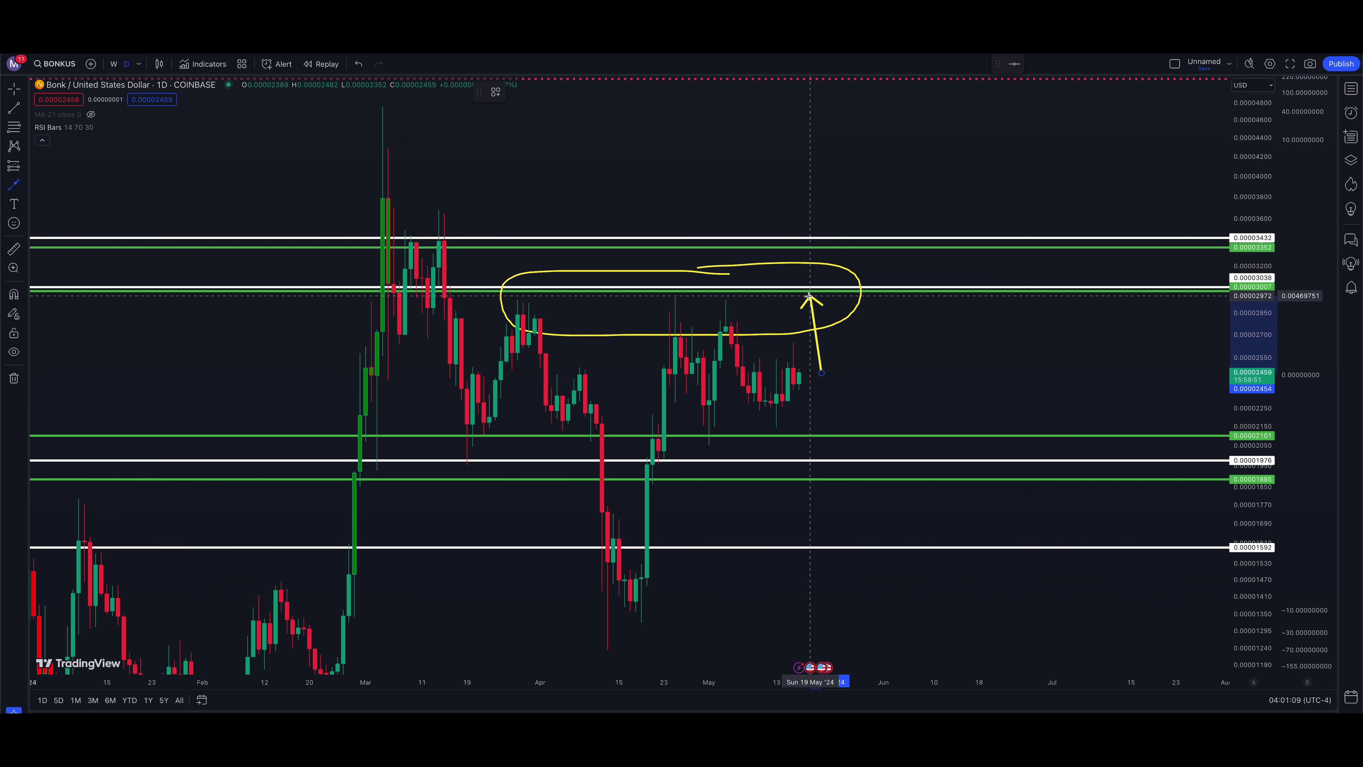
{"action": "mouse_move", "coordinate": [808, 295]}
{"action": "left_mouse_down"}
{"action": "mouse_move", "coordinate": [860, 296]}
{"action": "mouse_move", "coordinate": [812, 293]}
{"action": "mouse_move", "coordinate": [821, 314]}
{"action": "mouse_move", "coordinate": [827, 279]}
{"action": "left_mouse_up"}
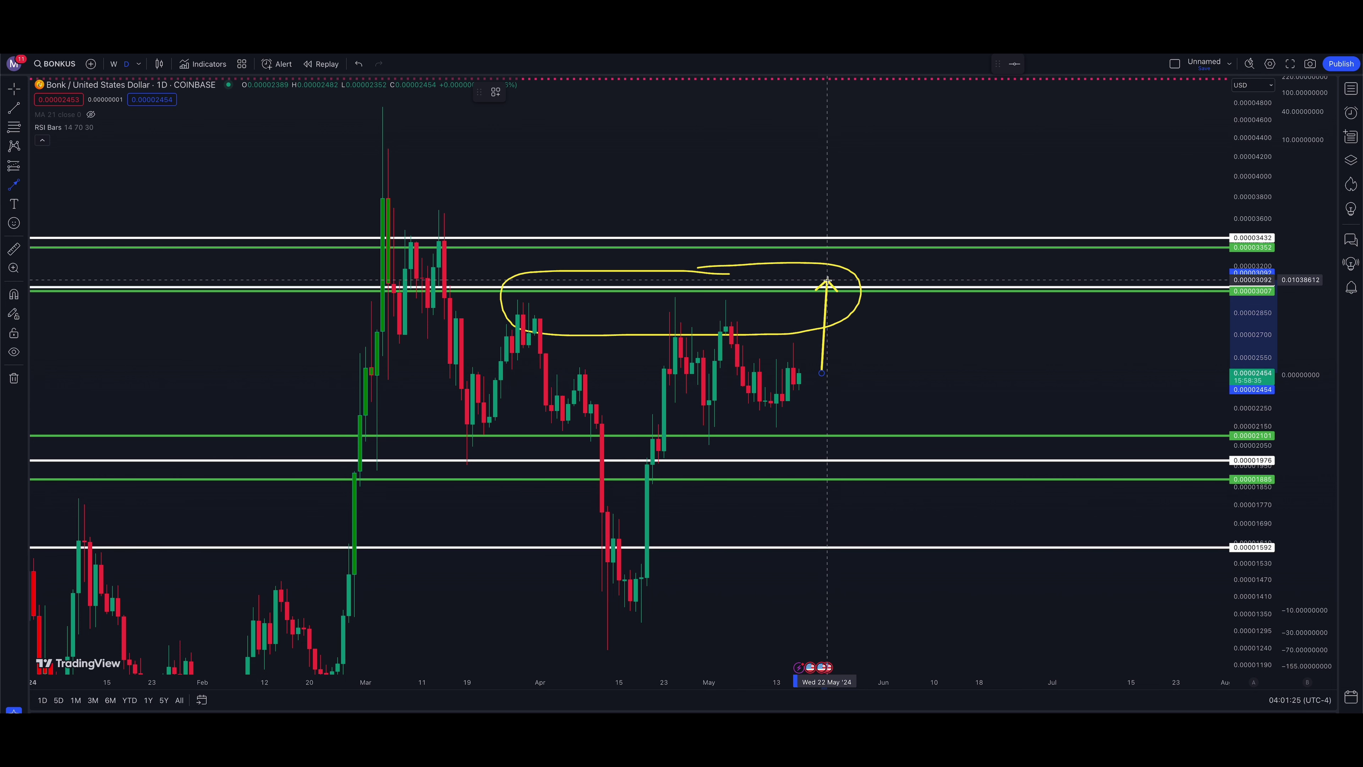
{"action": "key", "text": "Escape"}
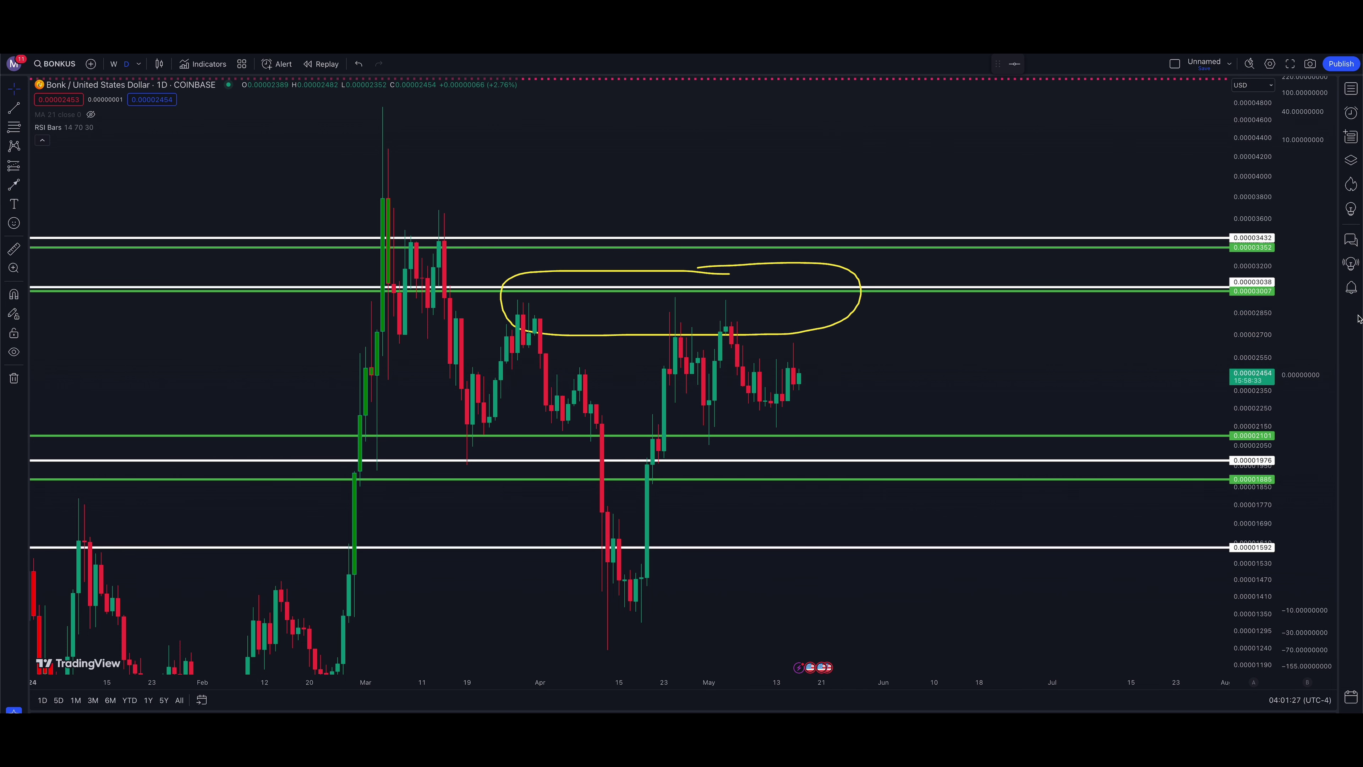
Point an arrow from 7 July near 0.00004072 down to the 0.00003432 resistance level on 10 June, and discard it.
{"action": "left_click_drag", "start_coordinate": [1259, 349], "coordinate": [1255, 290]}
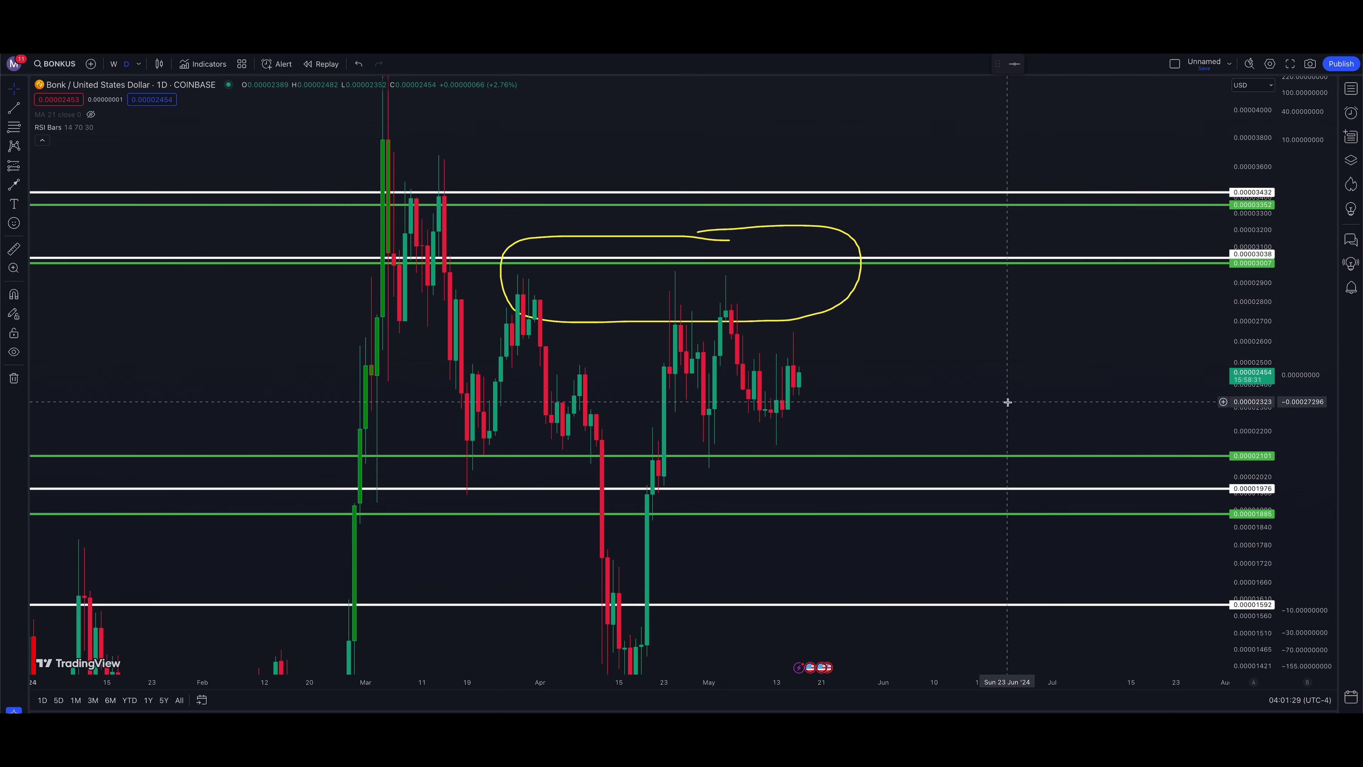
{"action": "left_click_drag", "start_coordinate": [1007, 399], "coordinate": [1014, 470]}
{"action": "scroll", "coordinate": [1015, 470], "scroll_direction": "up", "scroll_amount": 2}
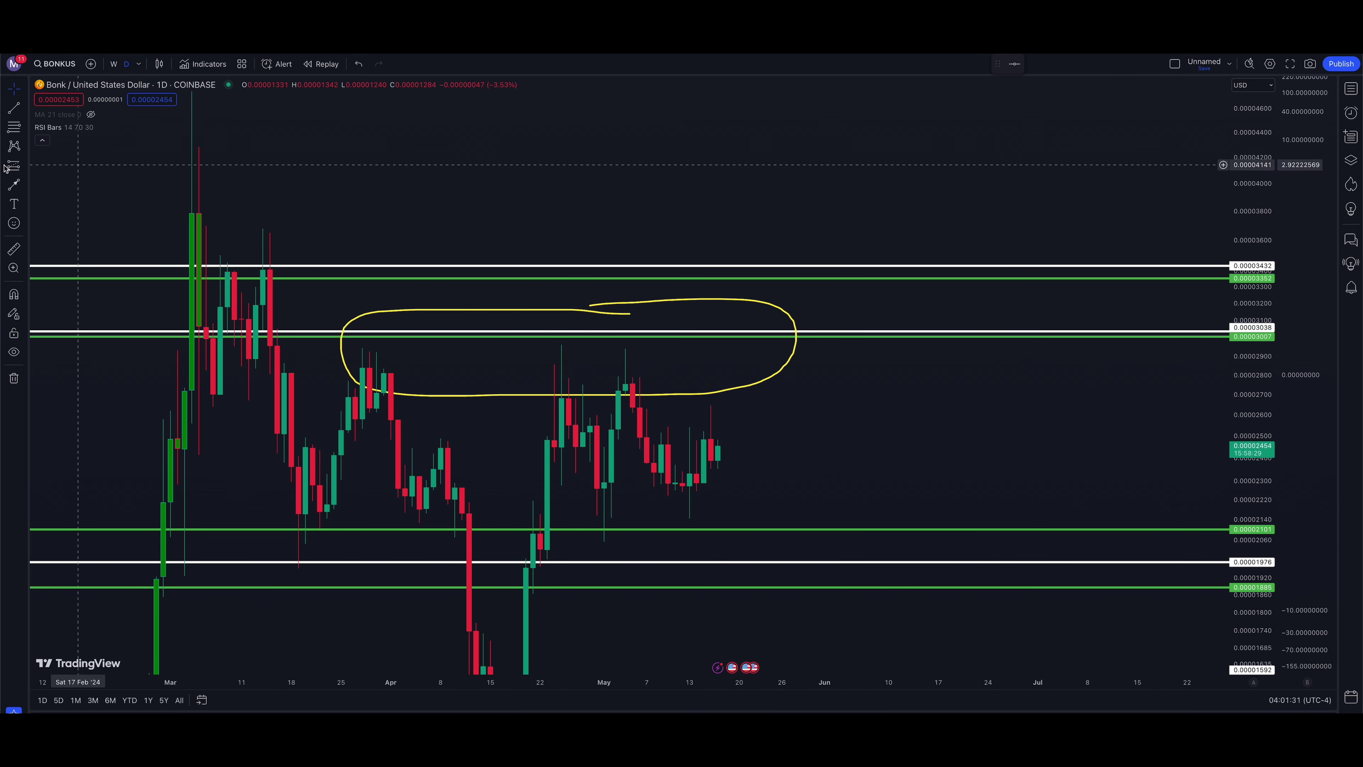
{"action": "scroll", "coordinate": [813, 201], "scroll_direction": "left", "scroll_amount": 1}
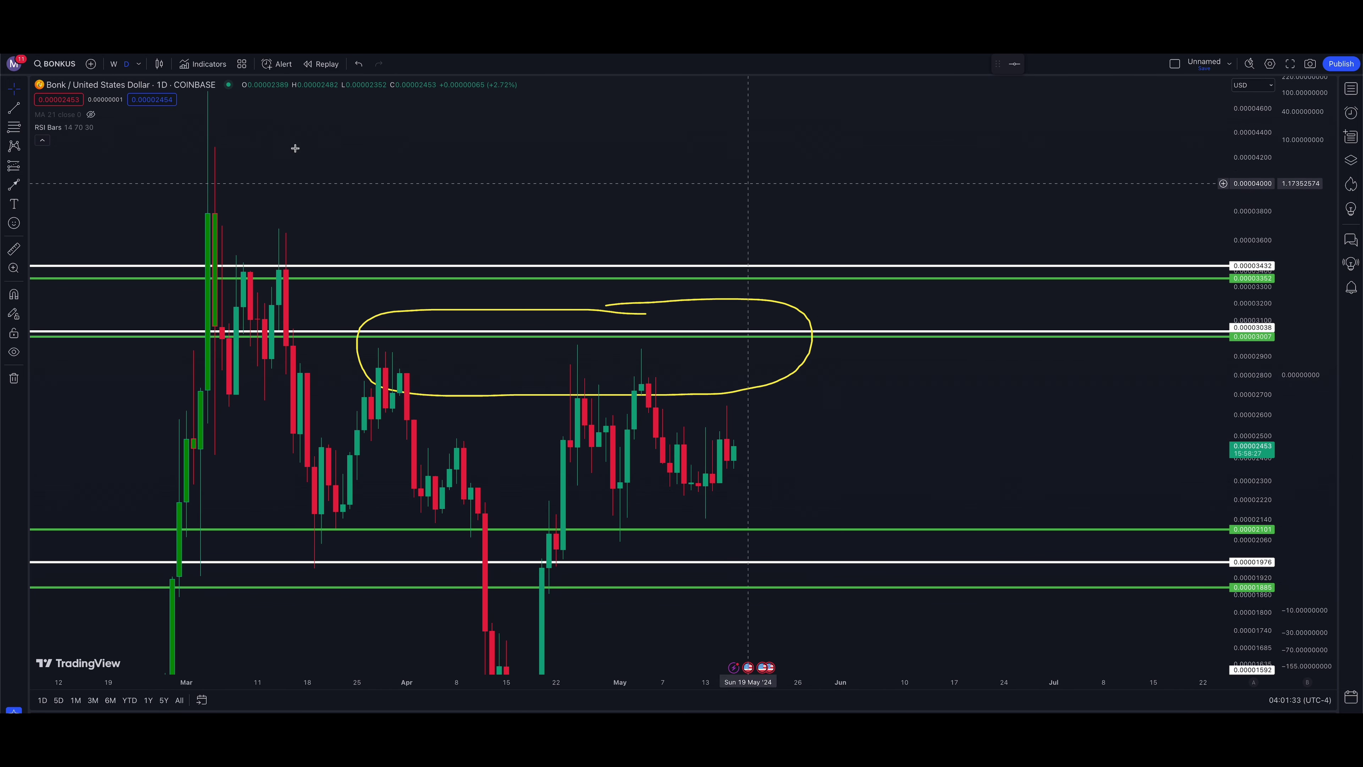
{"action": "left_click", "coordinate": [13, 186]}
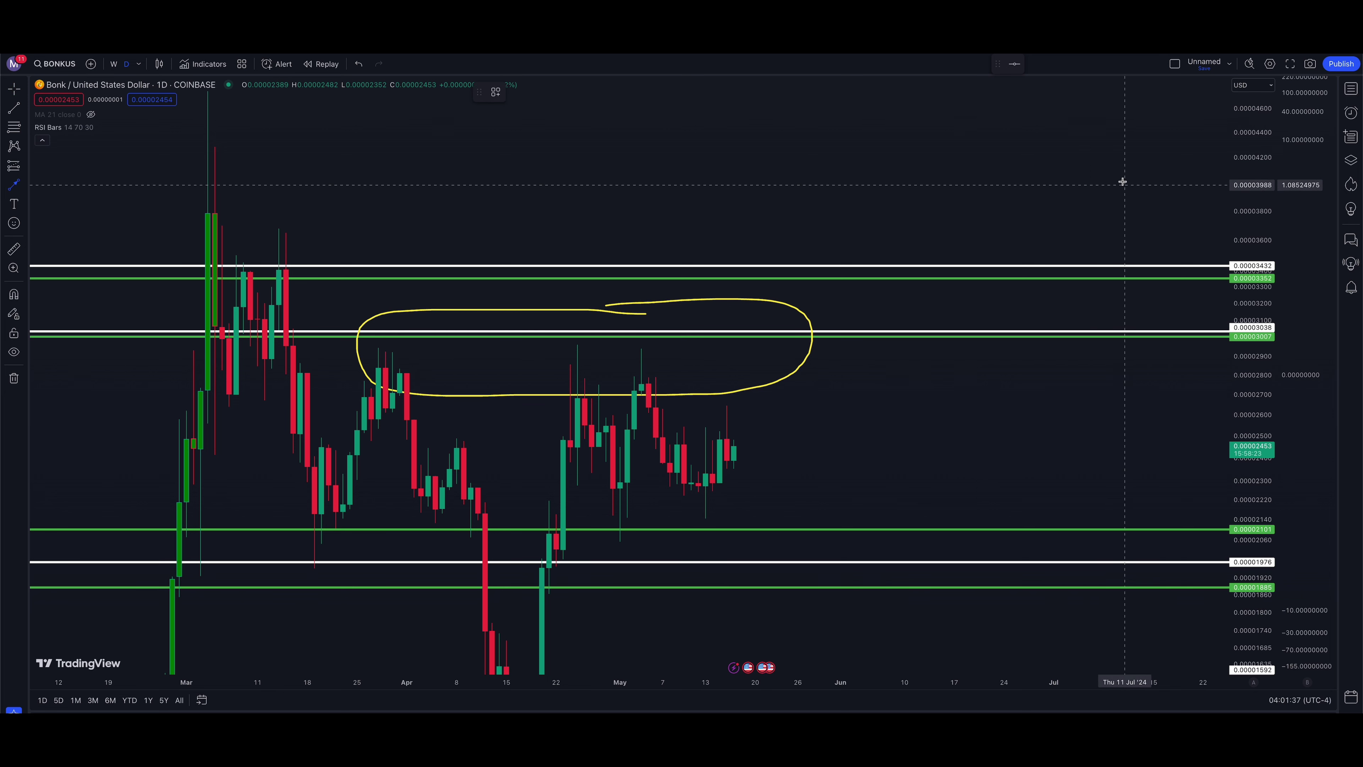
{"action": "mouse_move", "coordinate": [1096, 174]}
{"action": "left_mouse_down"}
{"action": "mouse_move", "coordinate": [919, 277]}
{"action": "mouse_move", "coordinate": [927, 268]}
{"action": "mouse_move", "coordinate": [903, 264]}
{"action": "left_mouse_up"}
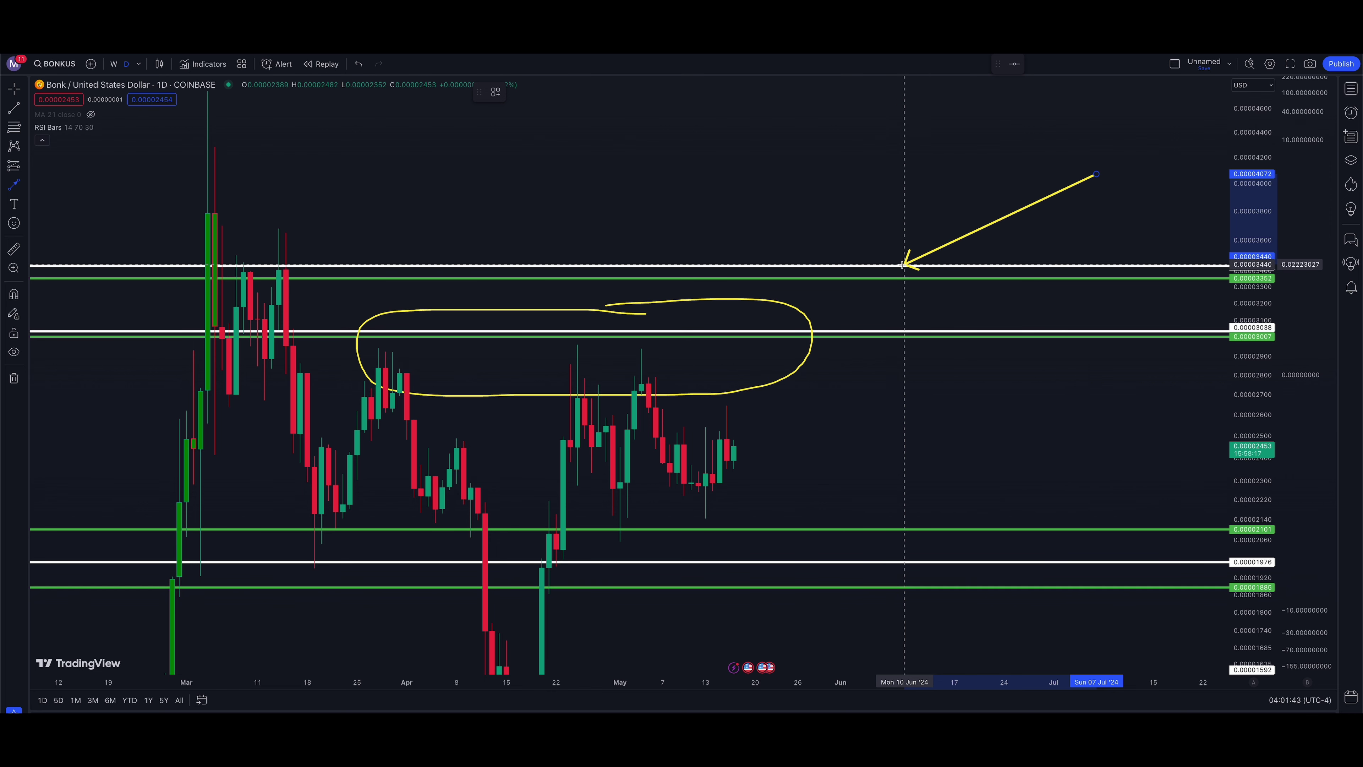
{"action": "key", "text": "Escape"}
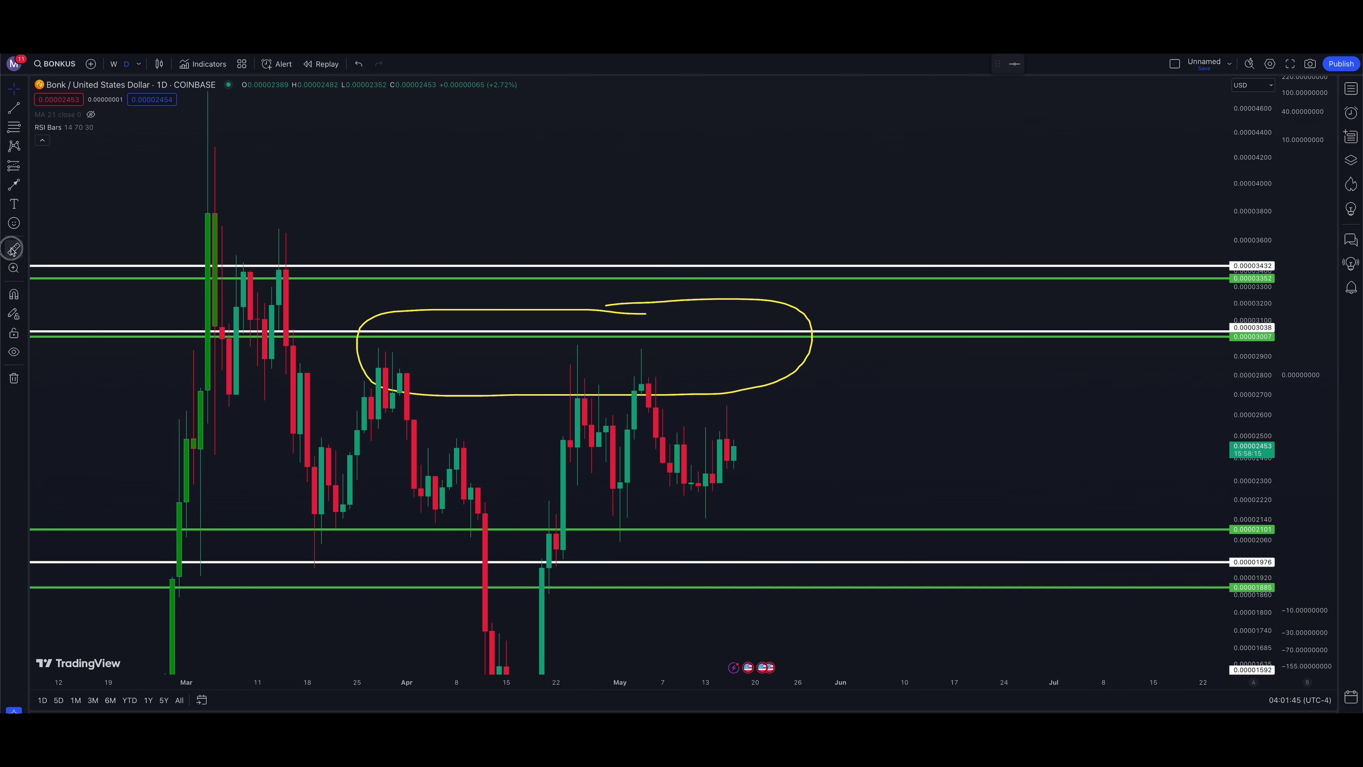
Measure the rise from the current price to the resistance zone between 0.00003352 and 0.00003432.
{"action": "left_click", "coordinate": [780, 446]}
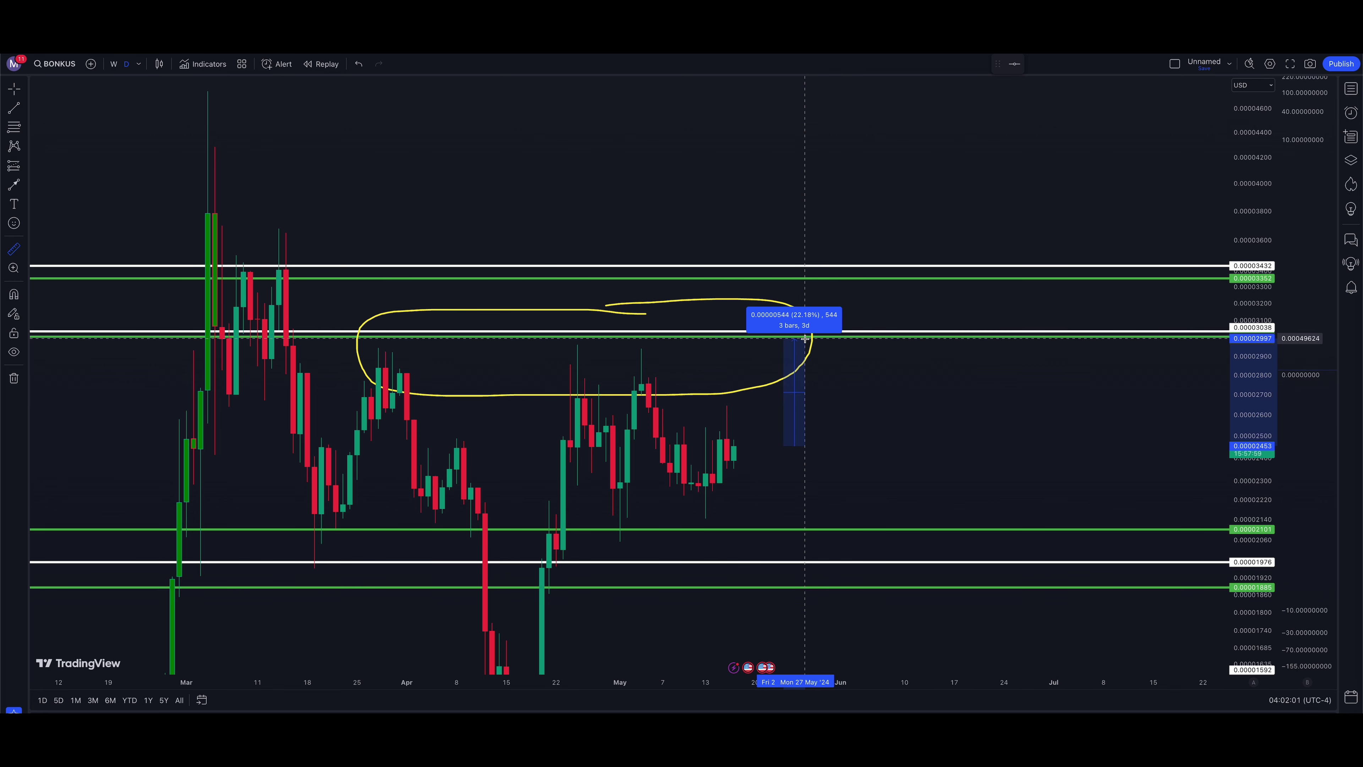
{"action": "left_click", "coordinate": [821, 271]}
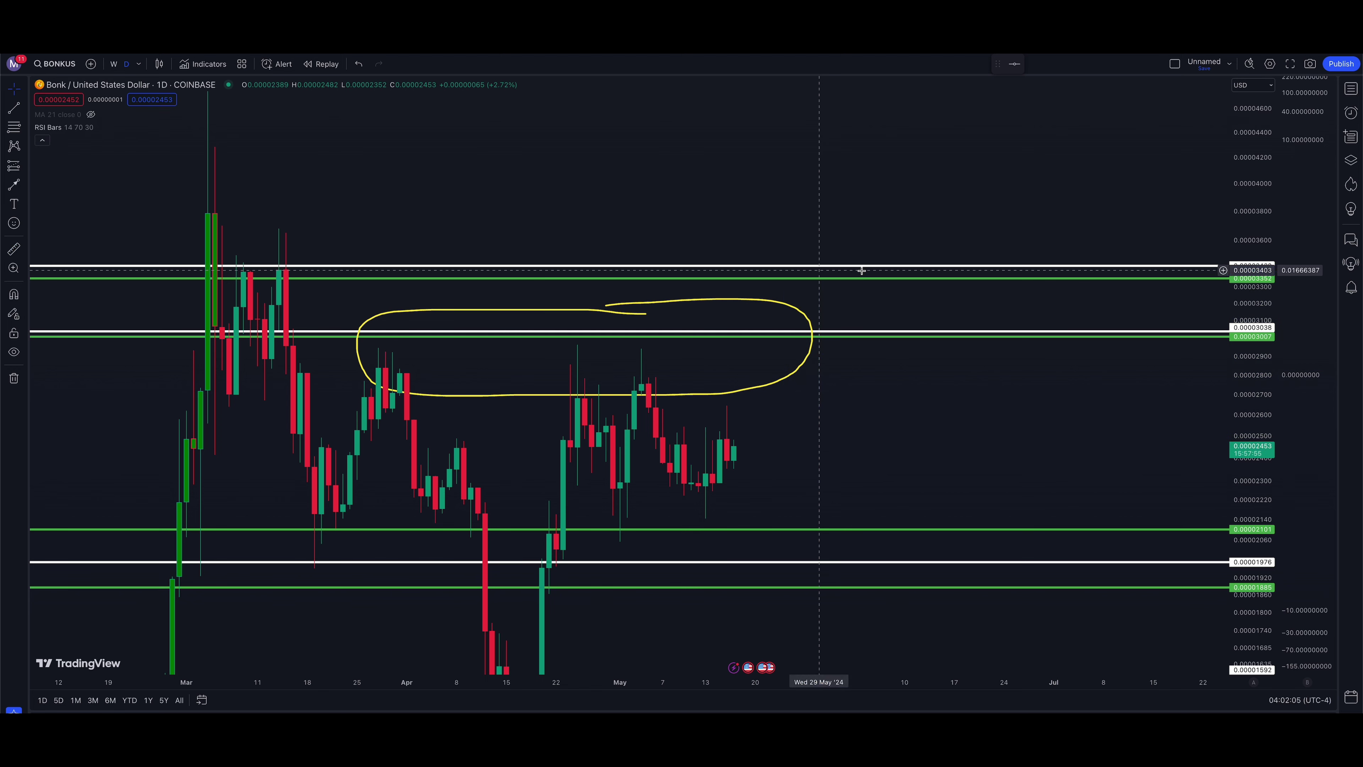
Point an arrow from early July above 0.00004300 down to the 0.00003038 level above the latest candle, and discard it.
{"action": "double_click", "coordinate": [1253, 414]}
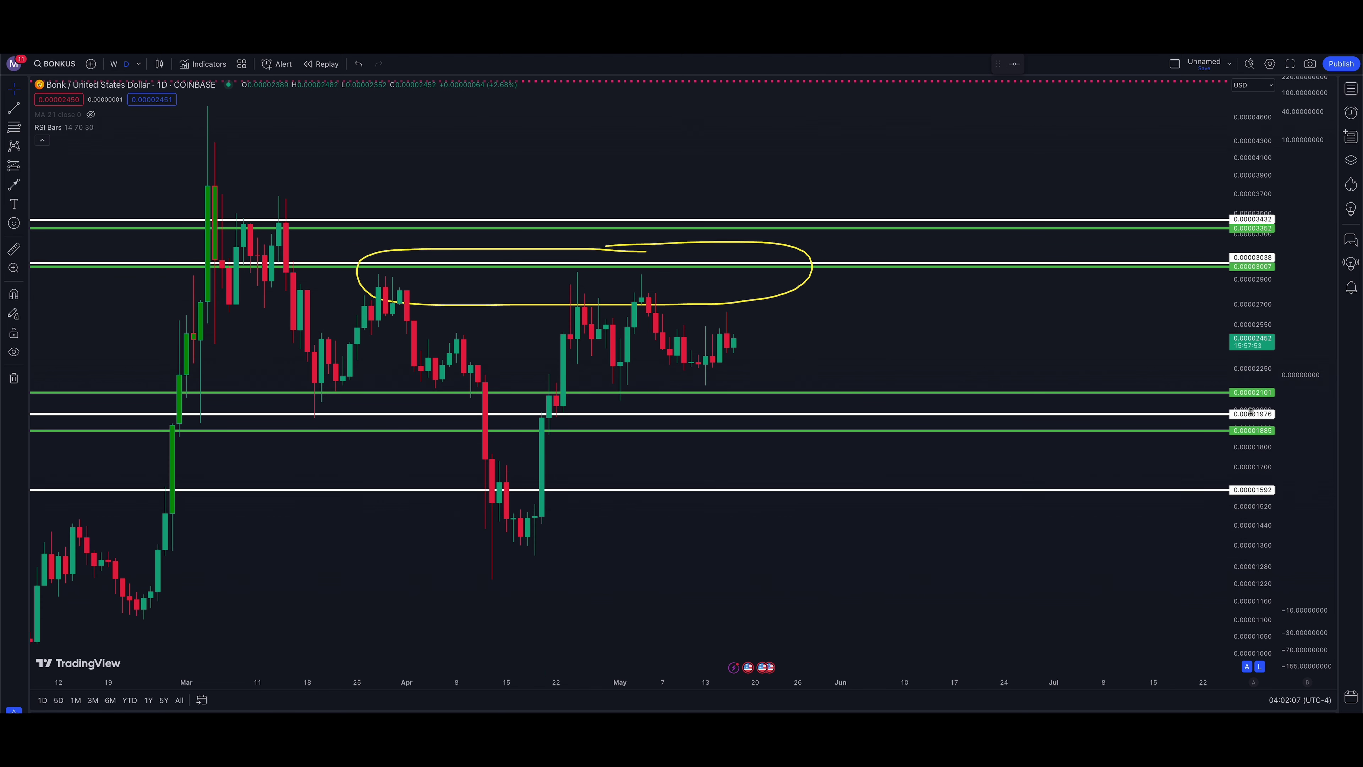
{"action": "scroll", "coordinate": [1063, 518], "scroll_direction": "down", "scroll_amount": 2}
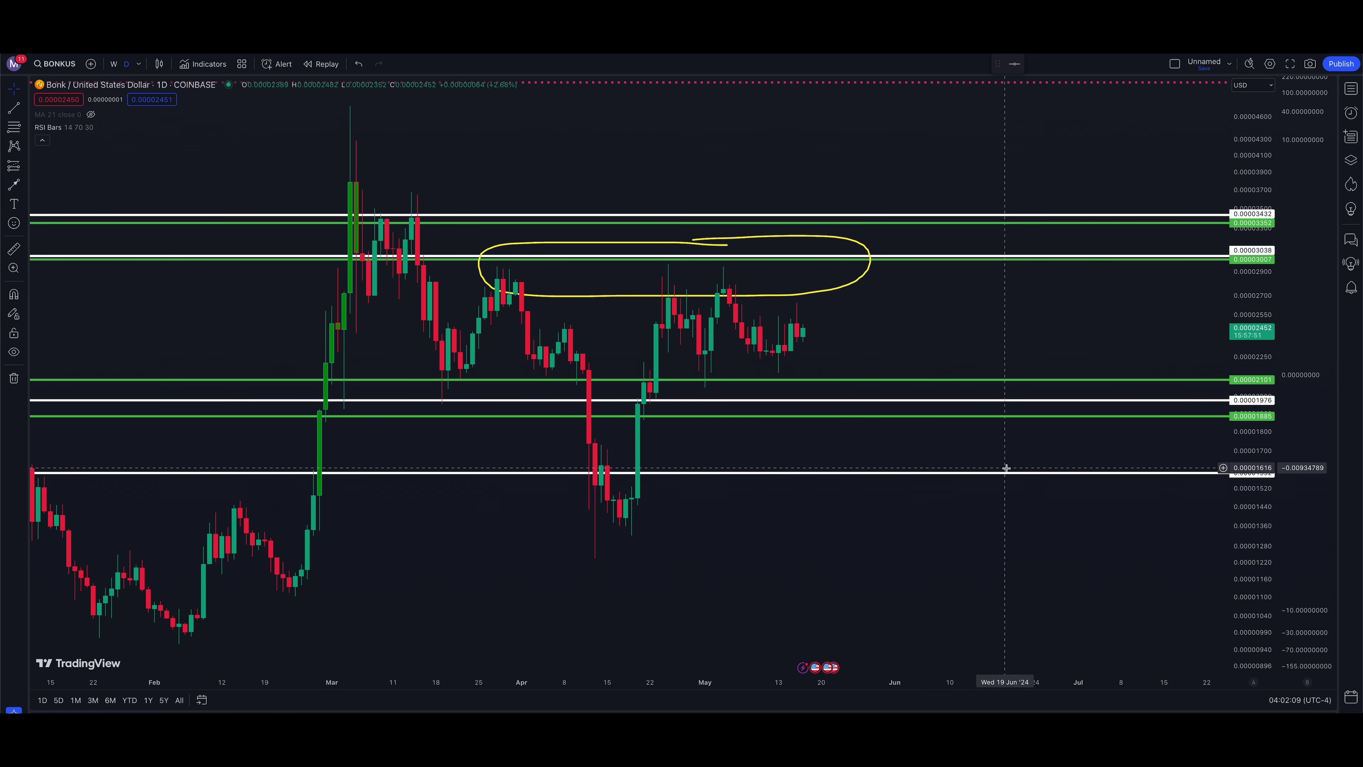
{"action": "left_click", "coordinate": [15, 184]}
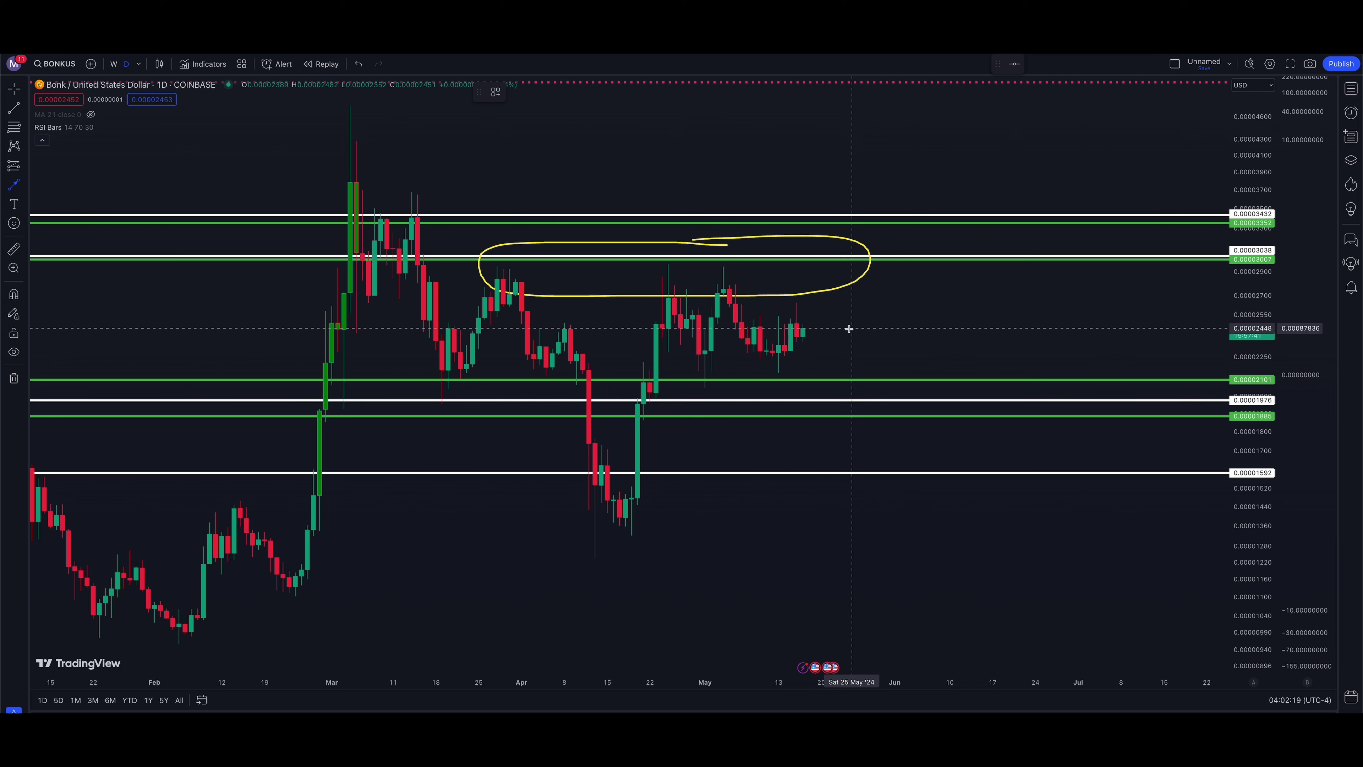
{"action": "mouse_move", "coordinate": [1085, 133]}
{"action": "left_mouse_down"}
{"action": "mouse_move", "coordinate": [876, 228]}
{"action": "mouse_move", "coordinate": [874, 260]}
{"action": "mouse_move", "coordinate": [870, 219]}
{"action": "mouse_move", "coordinate": [845, 258]}
{"action": "mouse_move", "coordinate": [810, 256]}
{"action": "mouse_move", "coordinate": [822, 241]}
{"action": "mouse_move", "coordinate": [811, 257]}
{"action": "left_mouse_up"}
{"action": "key", "text": "Escape"}
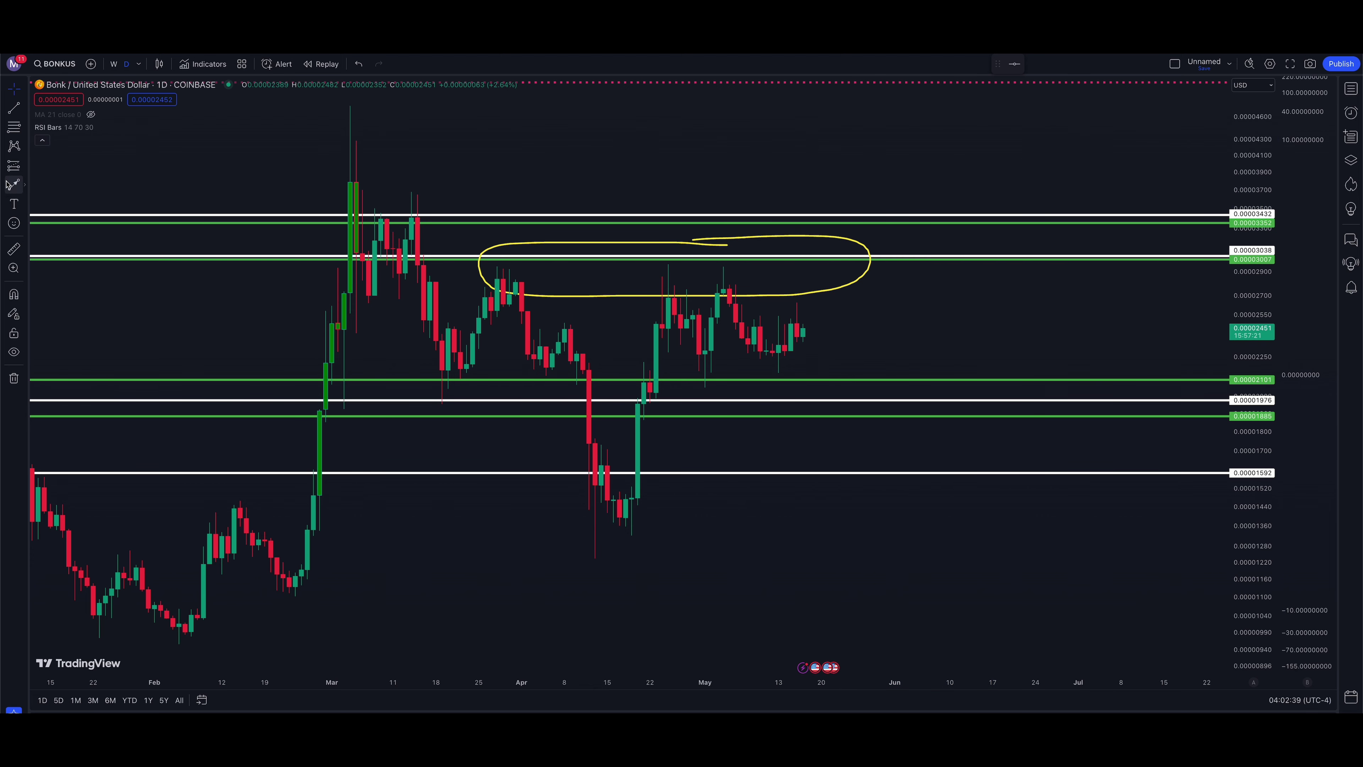
Preview an arrow rising from the latest candle to the circled 0.00003038 resistance level, ending around 26 May, and discard it.
{"action": "mouse_move", "coordinate": [808, 340]}
{"action": "left_mouse_down"}
{"action": "mouse_move", "coordinate": [822, 252]}
{"action": "mouse_move", "coordinate": [803, 246]}
{"action": "mouse_move", "coordinate": [835, 244]}
{"action": "mouse_move", "coordinate": [815, 287]}
{"action": "mouse_move", "coordinate": [809, 245]}
{"action": "mouse_move", "coordinate": [808, 262]}
{"action": "left_mouse_up"}
{"action": "left_click_drag", "start_coordinate": [809, 259], "coordinate": [807, 234]}
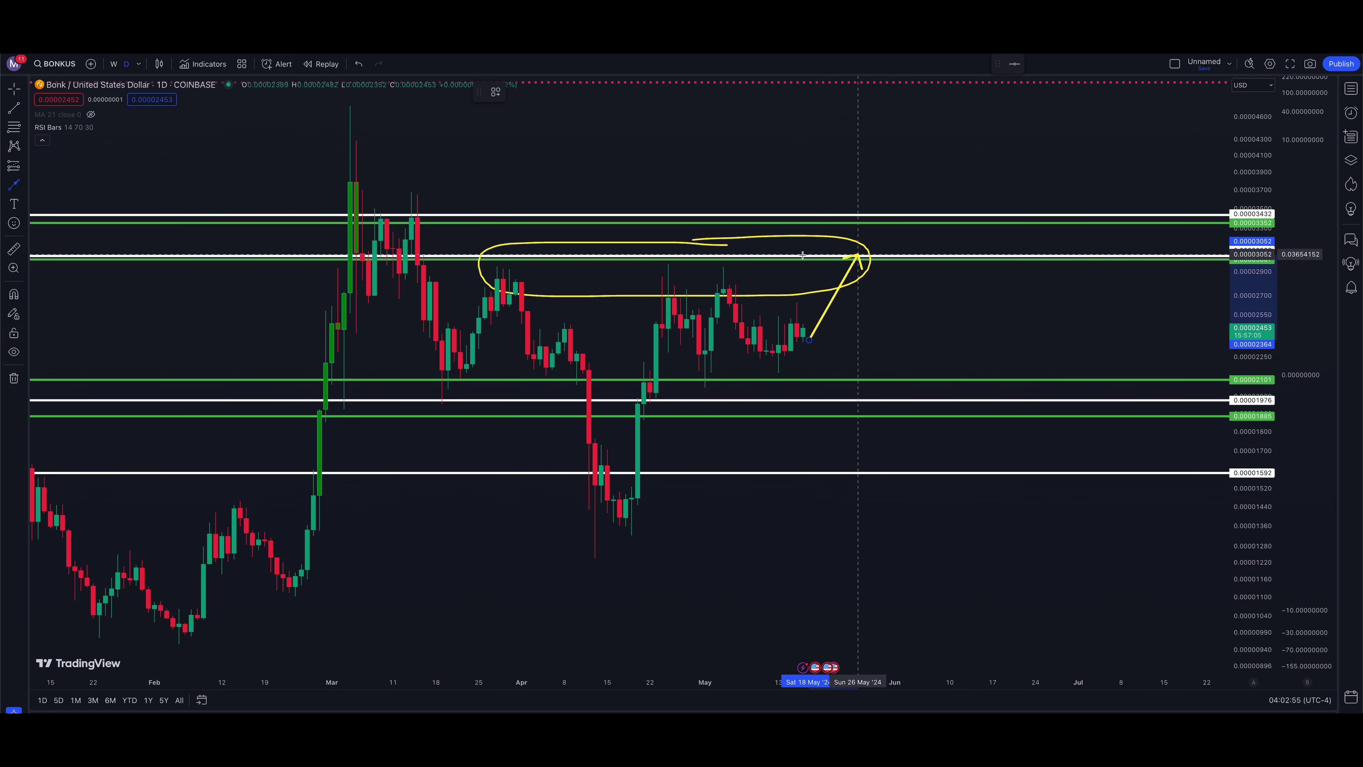
{"action": "key", "text": "Escape"}
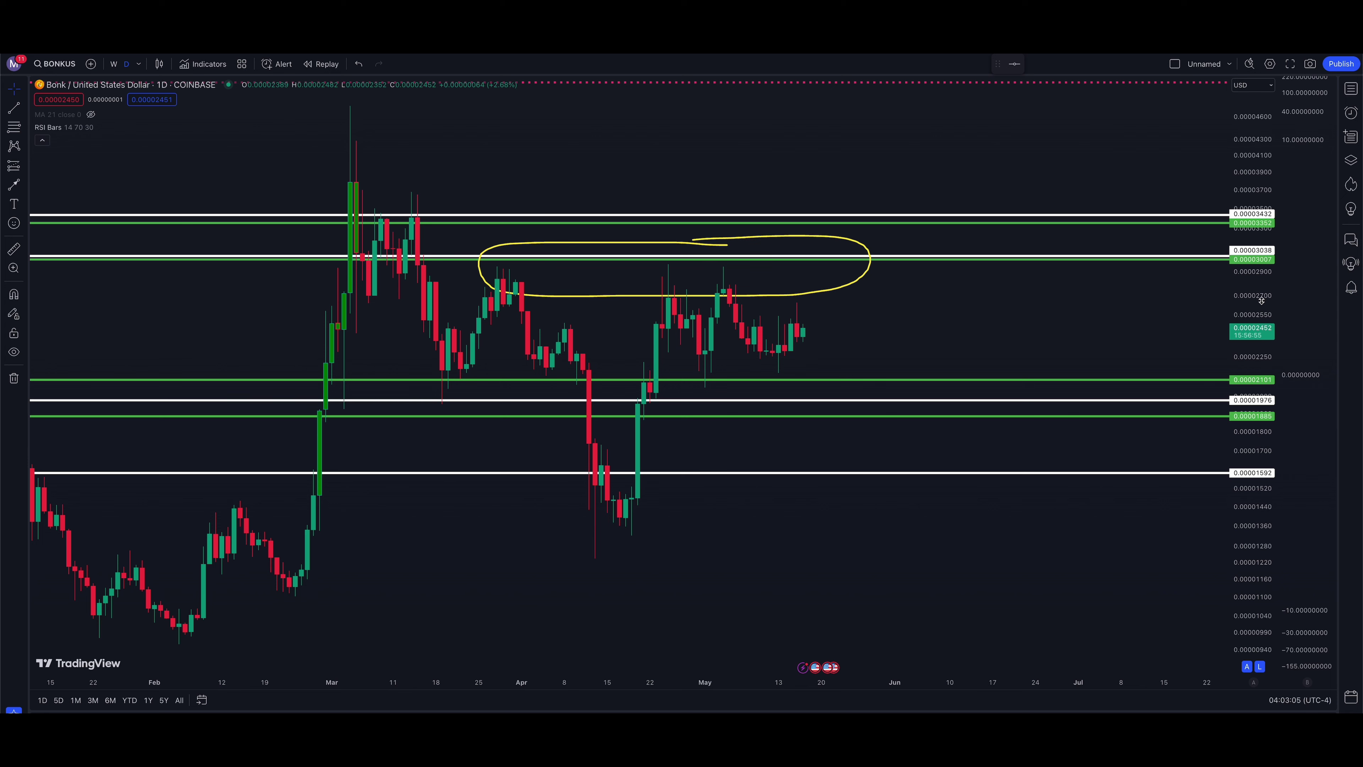
Point an arrow from late May near 0.00004 down to the 0.00003007 level inside the circled zone, and remove it.
{"action": "left_click", "coordinate": [13, 184]}
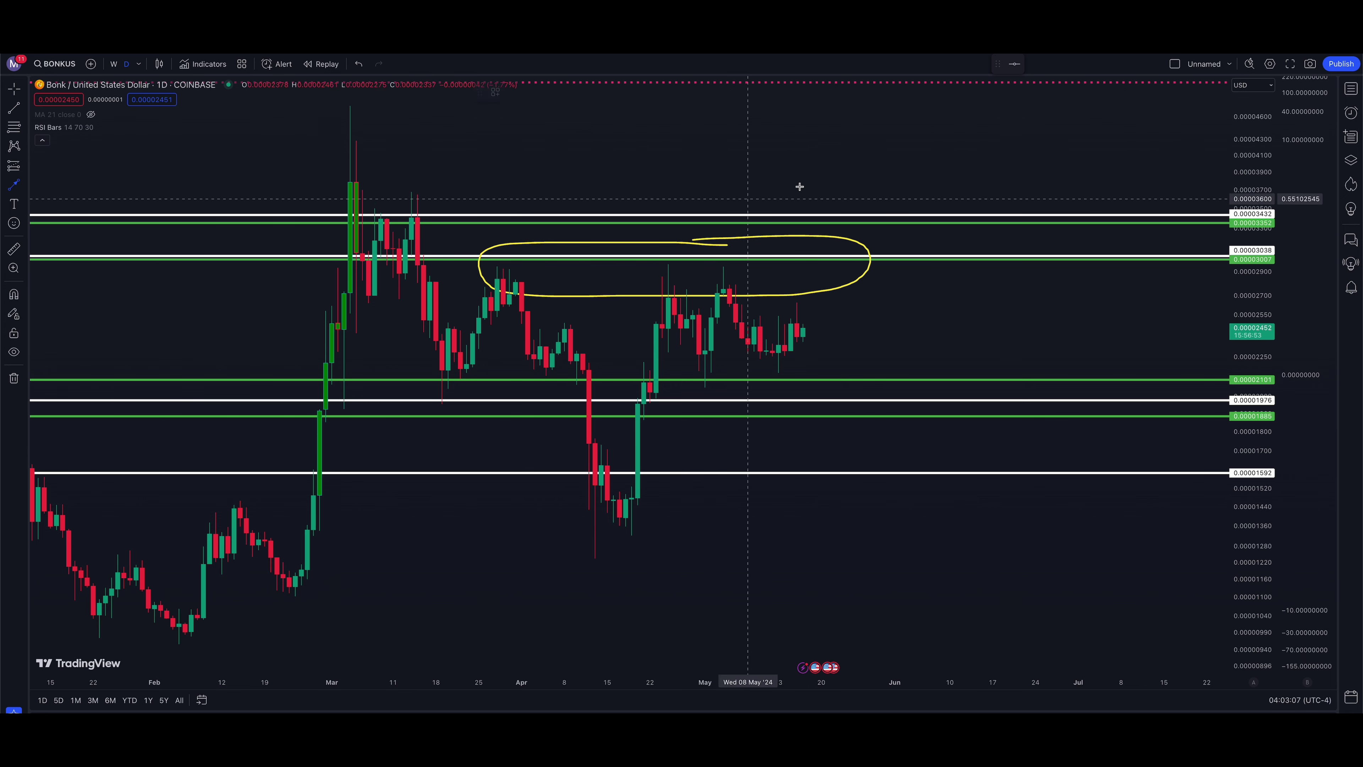
{"action": "mouse_move", "coordinate": [871, 163]}
{"action": "left_mouse_down"}
{"action": "mouse_move", "coordinate": [804, 255]}
{"action": "mouse_move", "coordinate": [676, 243]}
{"action": "mouse_move", "coordinate": [533, 266]}
{"action": "mouse_move", "coordinate": [590, 288]}
{"action": "mouse_move", "coordinate": [787, 294]}
{"action": "mouse_move", "coordinate": [873, 279]}
{"action": "mouse_move", "coordinate": [825, 237]}
{"action": "mouse_move", "coordinate": [823, 262]}
{"action": "left_mouse_up"}
{"action": "key", "text": "ctrl+z"}
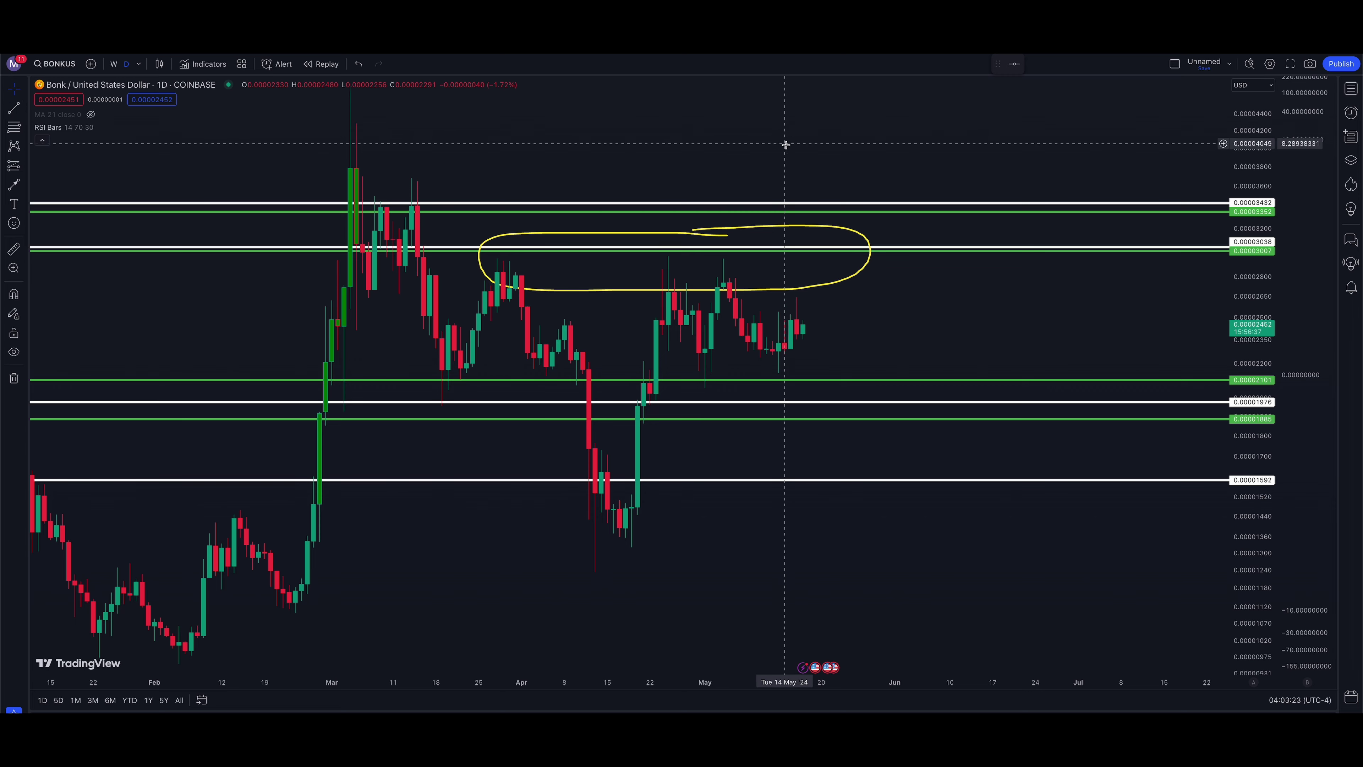
Point an arrow from 27 June near 0.00004773 down to the 0.00003432 resistance level on 16 May, and discard it.
{"action": "left_click_drag", "start_coordinate": [784, 148], "coordinate": [768, 236]}
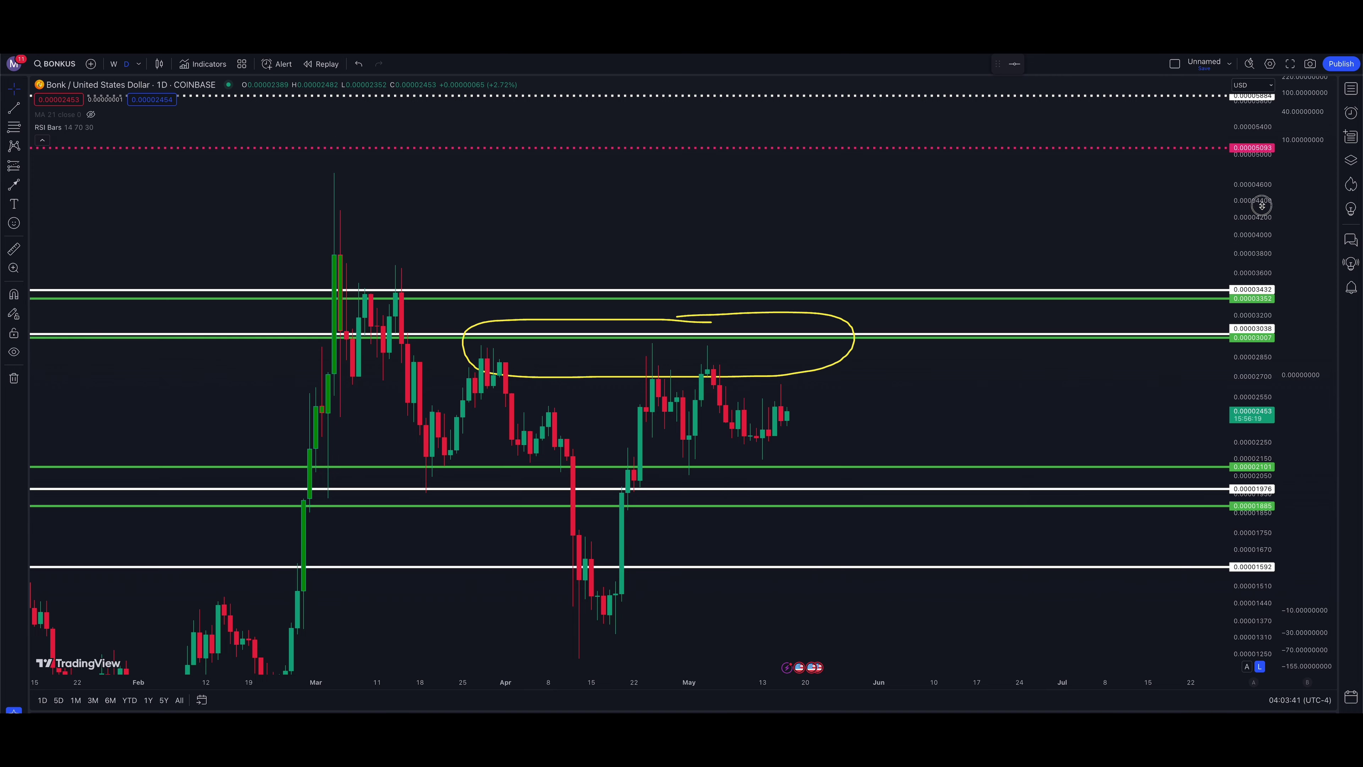
{"action": "left_click_drag", "start_coordinate": [1261, 205], "coordinate": [1261, 221]}
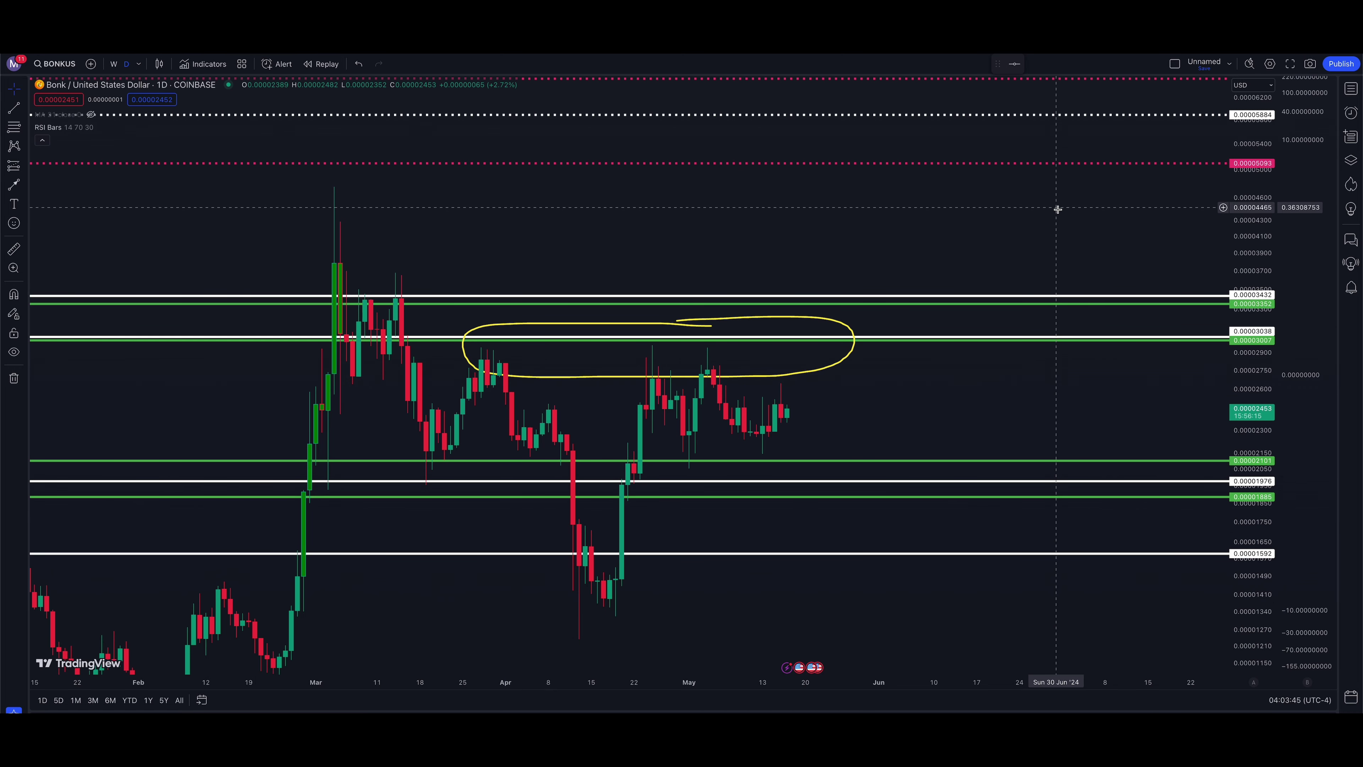
{"action": "mouse_move", "coordinate": [1055, 210]}
{"action": "left_mouse_down"}
{"action": "mouse_move", "coordinate": [1061, 279]}
{"action": "mouse_move", "coordinate": [1045, 310]}
{"action": "mouse_move", "coordinate": [1045, 262]}
{"action": "left_mouse_up"}
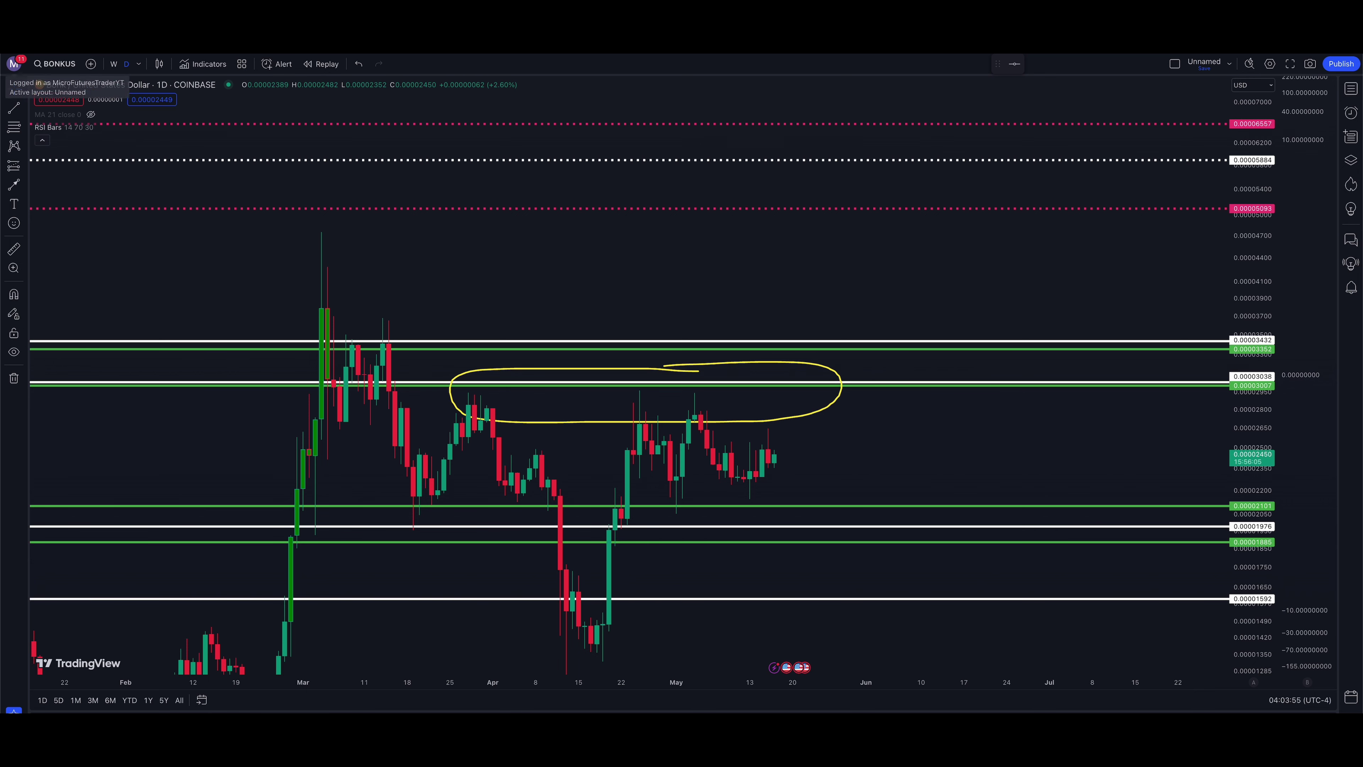
{"action": "left_click", "coordinate": [18, 183]}
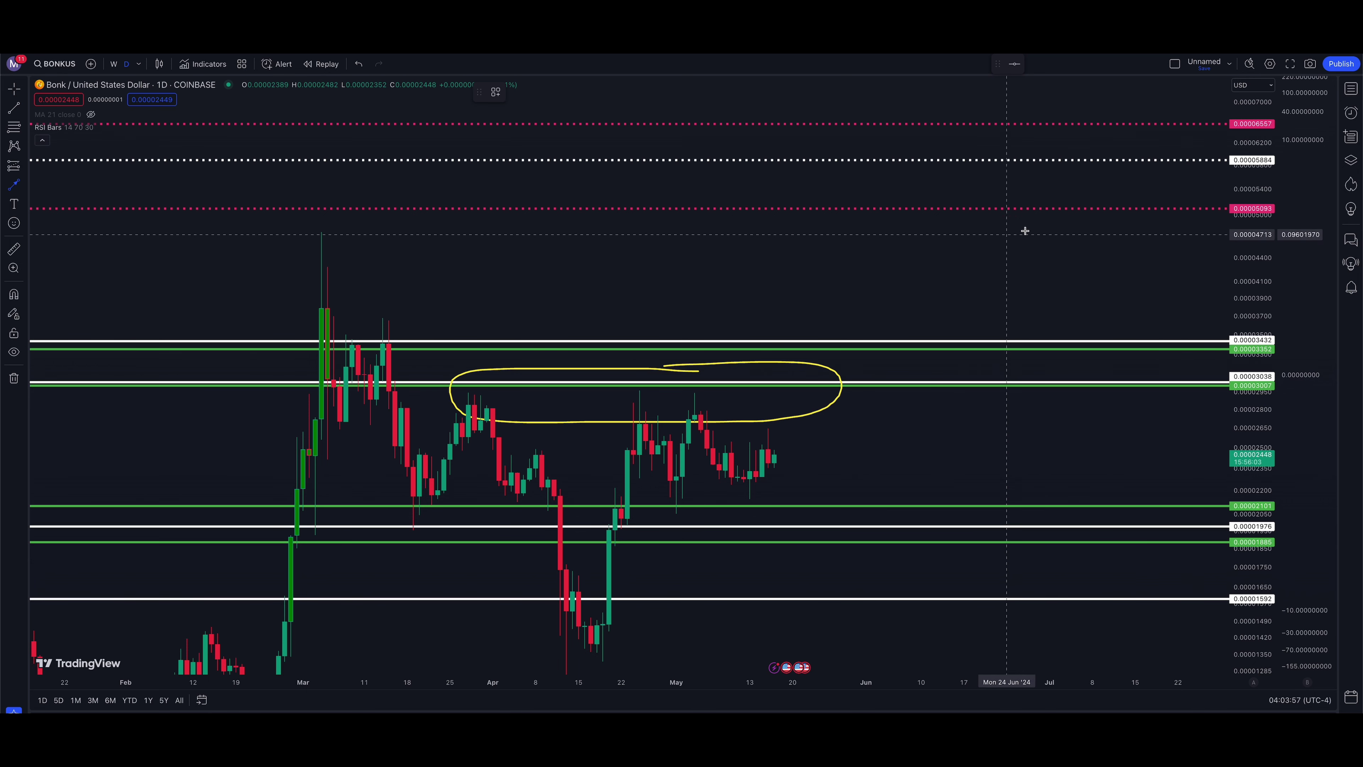
{"action": "mouse_move", "coordinate": [1025, 230]}
{"action": "left_mouse_down"}
{"action": "mouse_move", "coordinate": [738, 357]}
{"action": "mouse_move", "coordinate": [746, 344]}
{"action": "mouse_move", "coordinate": [779, 336]}
{"action": "mouse_move", "coordinate": [738, 361]}
{"action": "mouse_move", "coordinate": [768, 341]}
{"action": "left_mouse_up"}
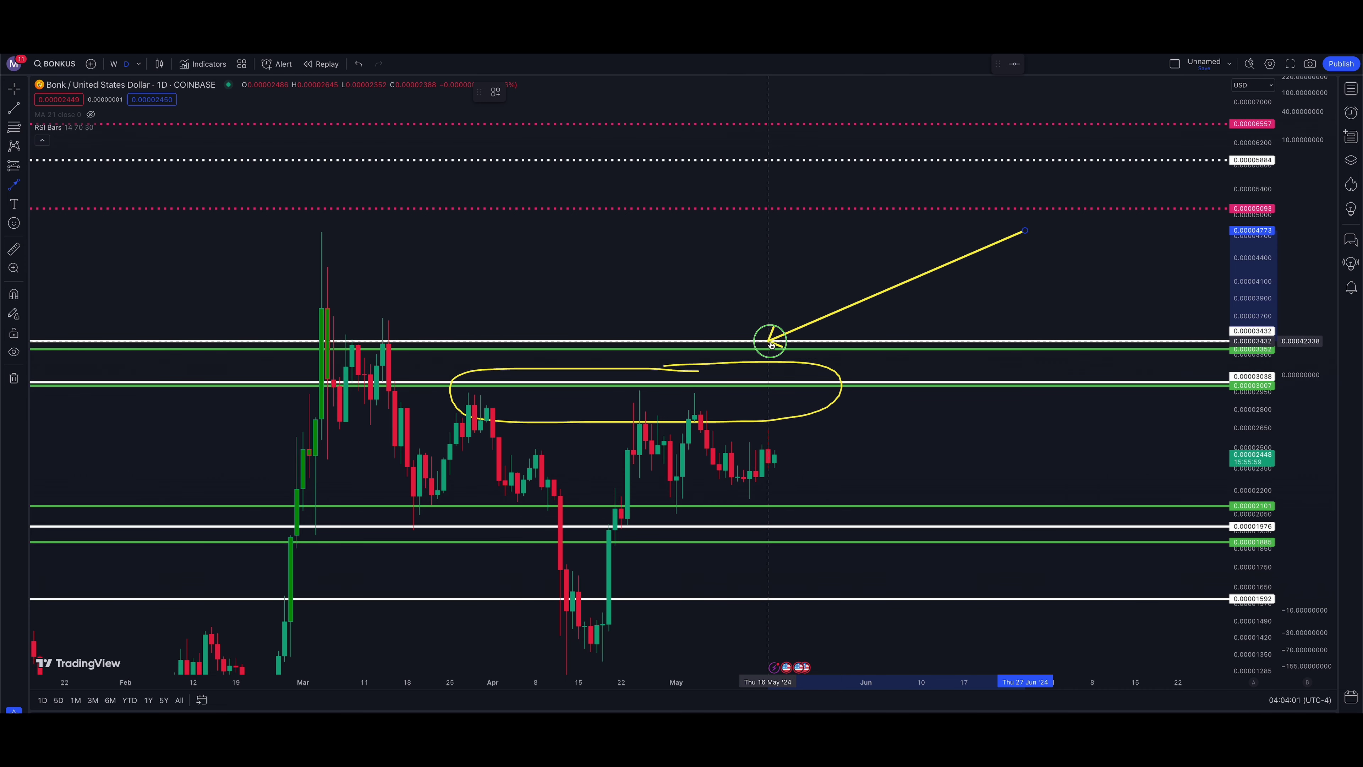
{"action": "key", "text": "Escape"}
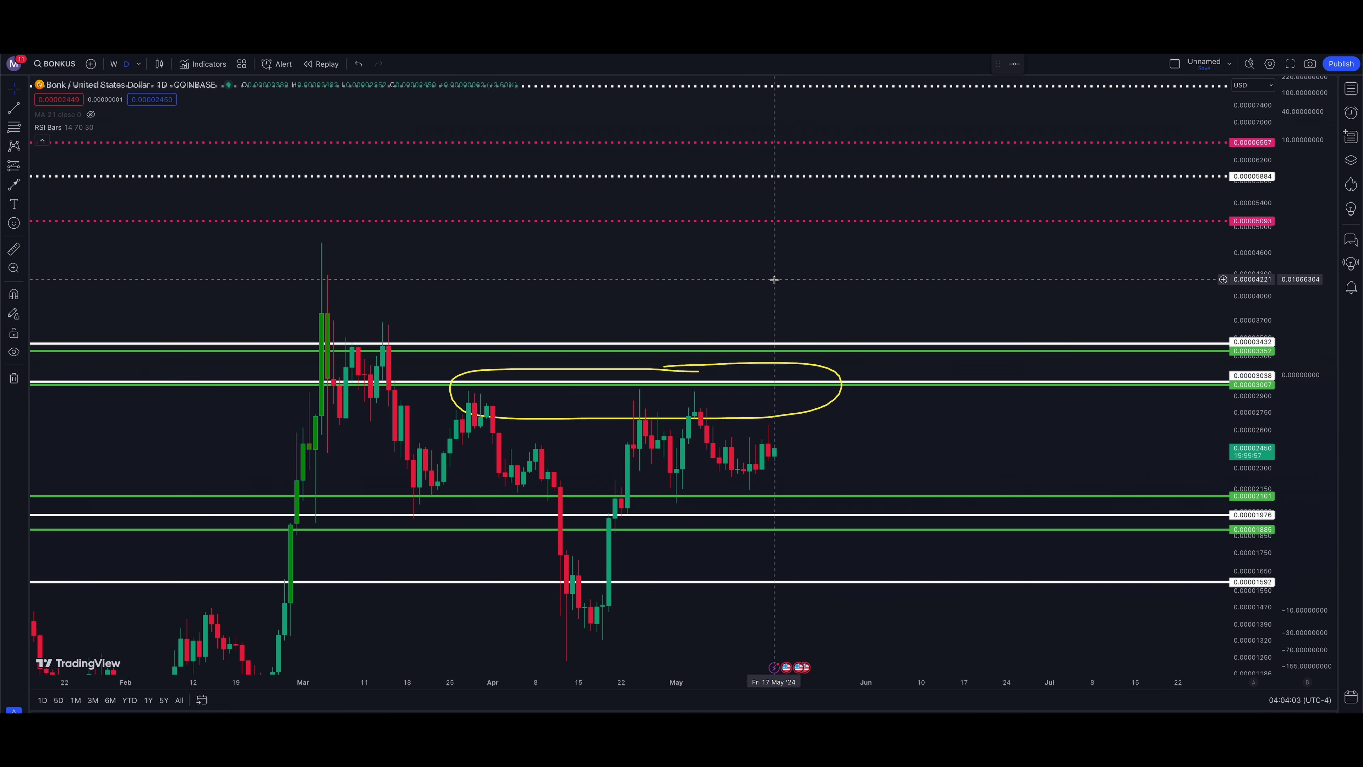
Swing an arrow anchored at 23 June near 0.00002464 from the 4 March candle to 26 May and 21 April near 0.00005525, and discard it.
{"action": "left_click_drag", "start_coordinate": [779, 270], "coordinate": [789, 288]}
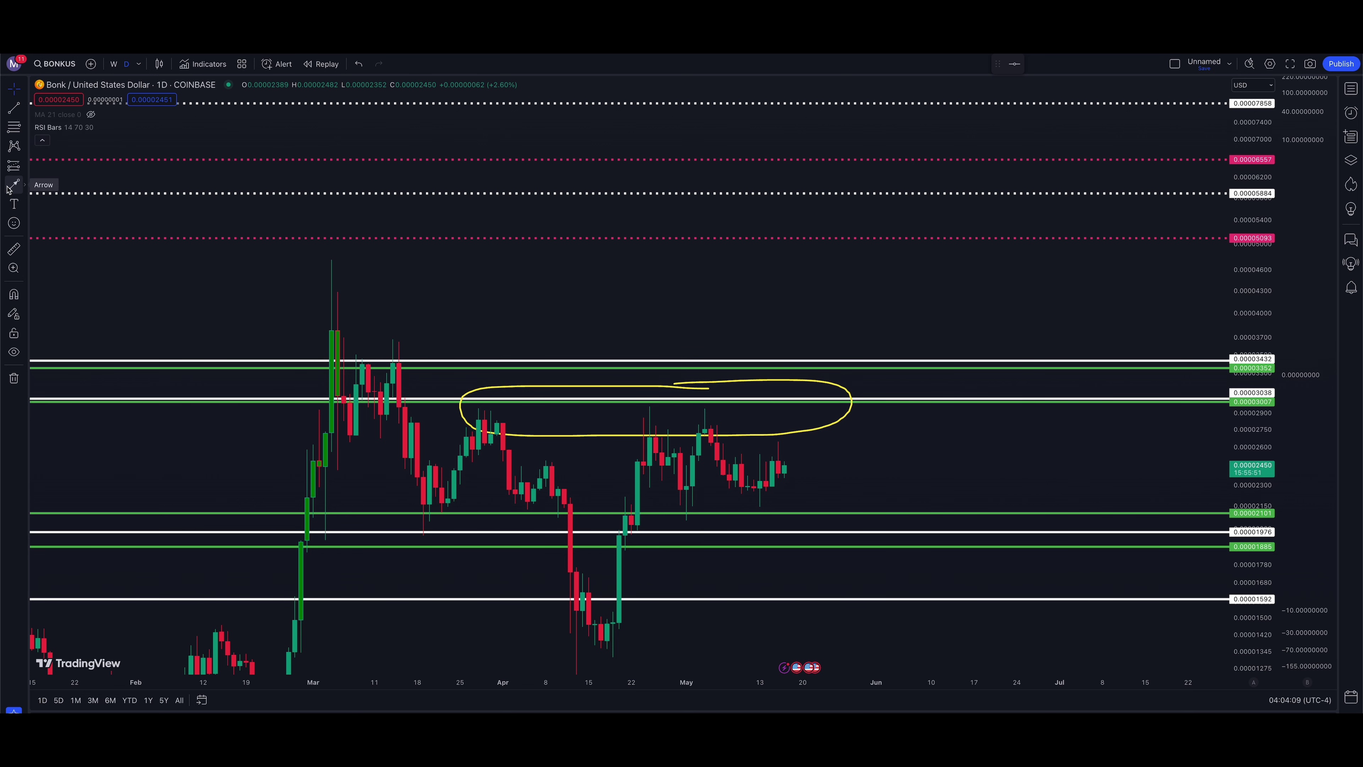
{"action": "scroll", "coordinate": [334, 419], "scroll_direction": "down", "scroll_amount": 5}
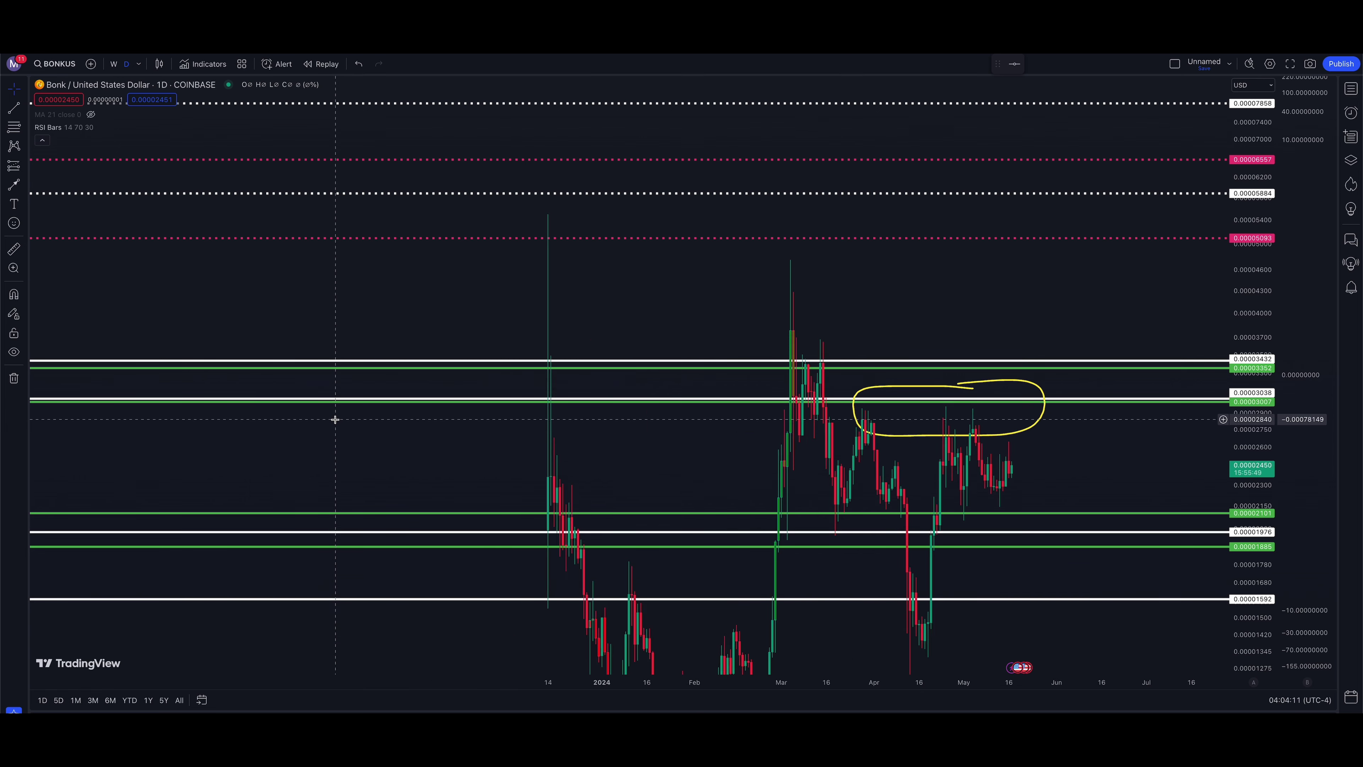
{"action": "scroll", "coordinate": [335, 419], "scroll_direction": "up", "scroll_amount": 4}
{"action": "scroll", "coordinate": [334, 419], "scroll_direction": "up", "scroll_amount": 1}
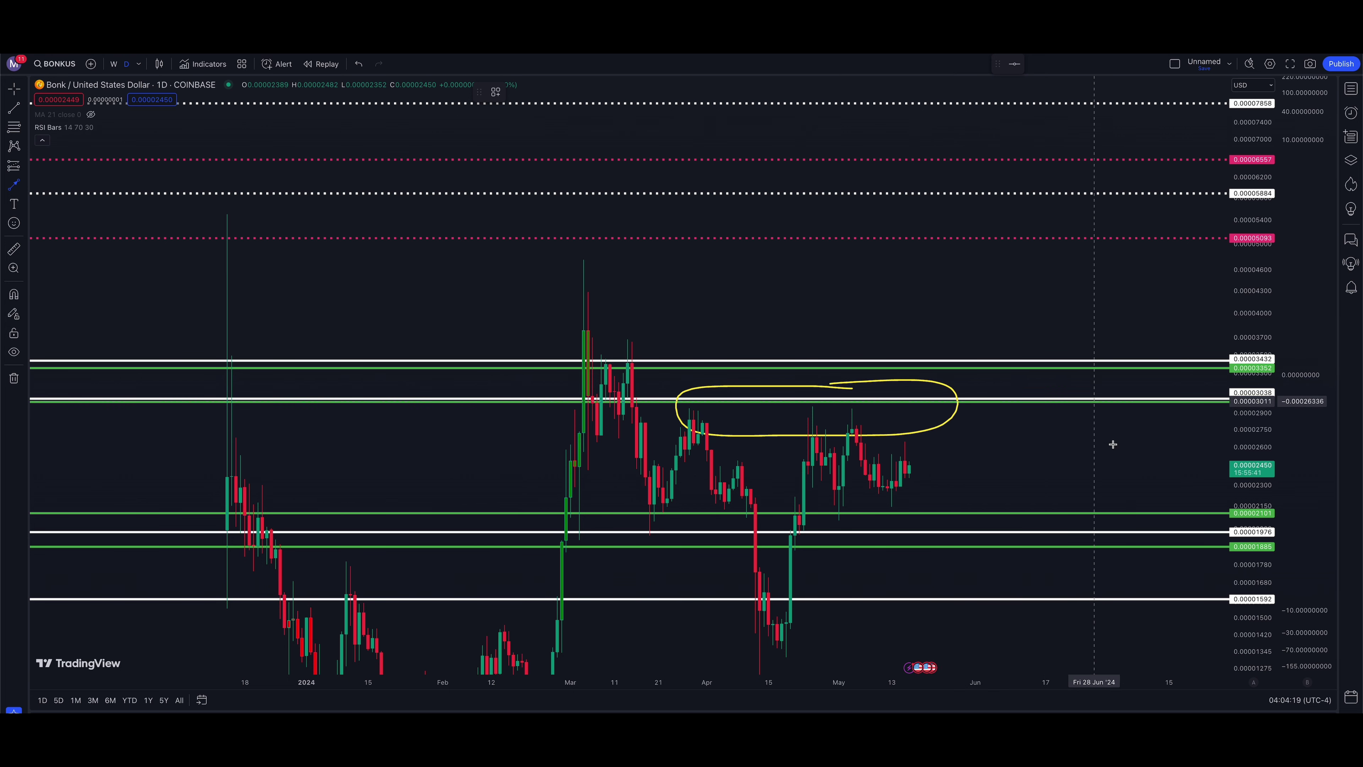
{"action": "mouse_move", "coordinate": [1072, 463]}
{"action": "left_mouse_down"}
{"action": "mouse_move", "coordinate": [974, 285]}
{"action": "mouse_move", "coordinate": [1013, 244]}
{"action": "mouse_move", "coordinate": [600, 249]}
{"action": "mouse_move", "coordinate": [1090, 244]}
{"action": "mouse_move", "coordinate": [808, 248]}
{"action": "mouse_move", "coordinate": [583, 332]}
{"action": "left_mouse_up"}
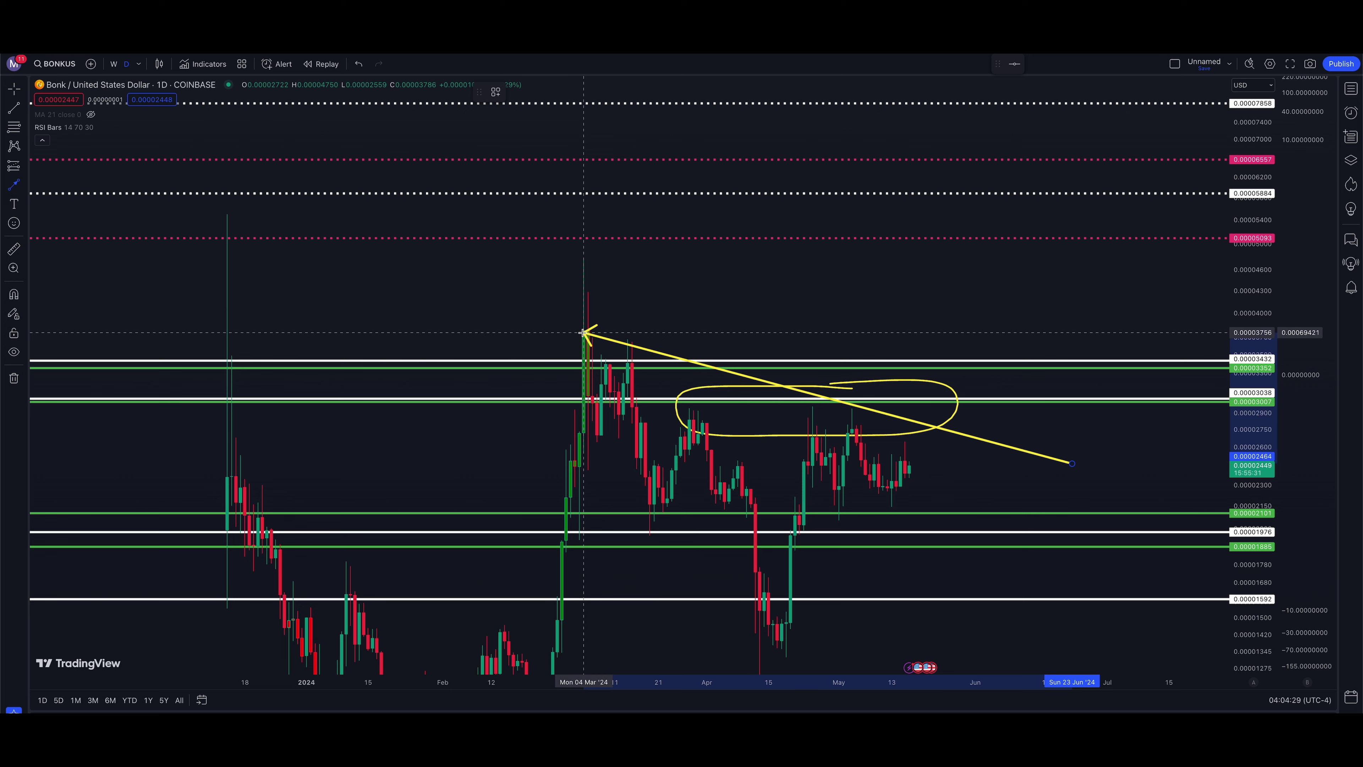
{"action": "left_click_drag", "start_coordinate": [583, 332], "coordinate": [950, 256]}
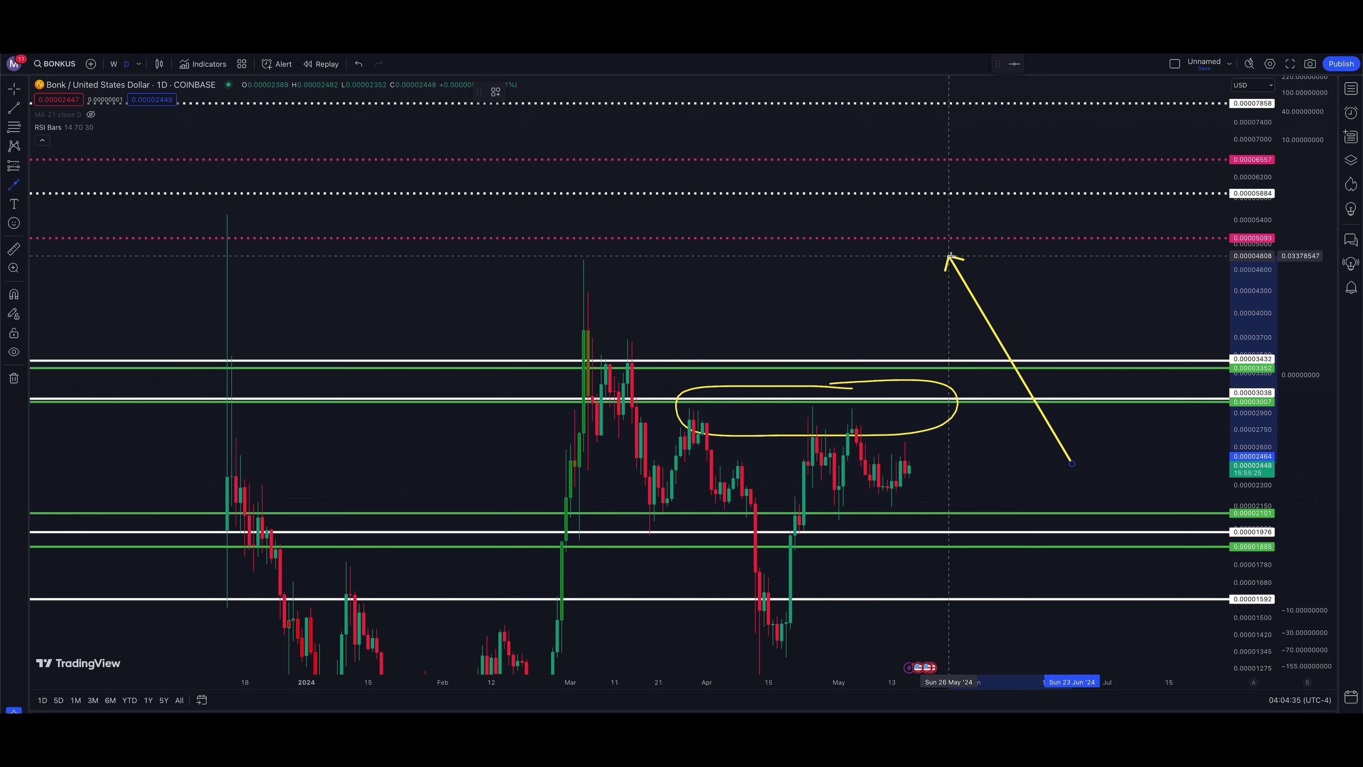
{"action": "left_click_drag", "start_coordinate": [949, 257], "coordinate": [793, 212]}
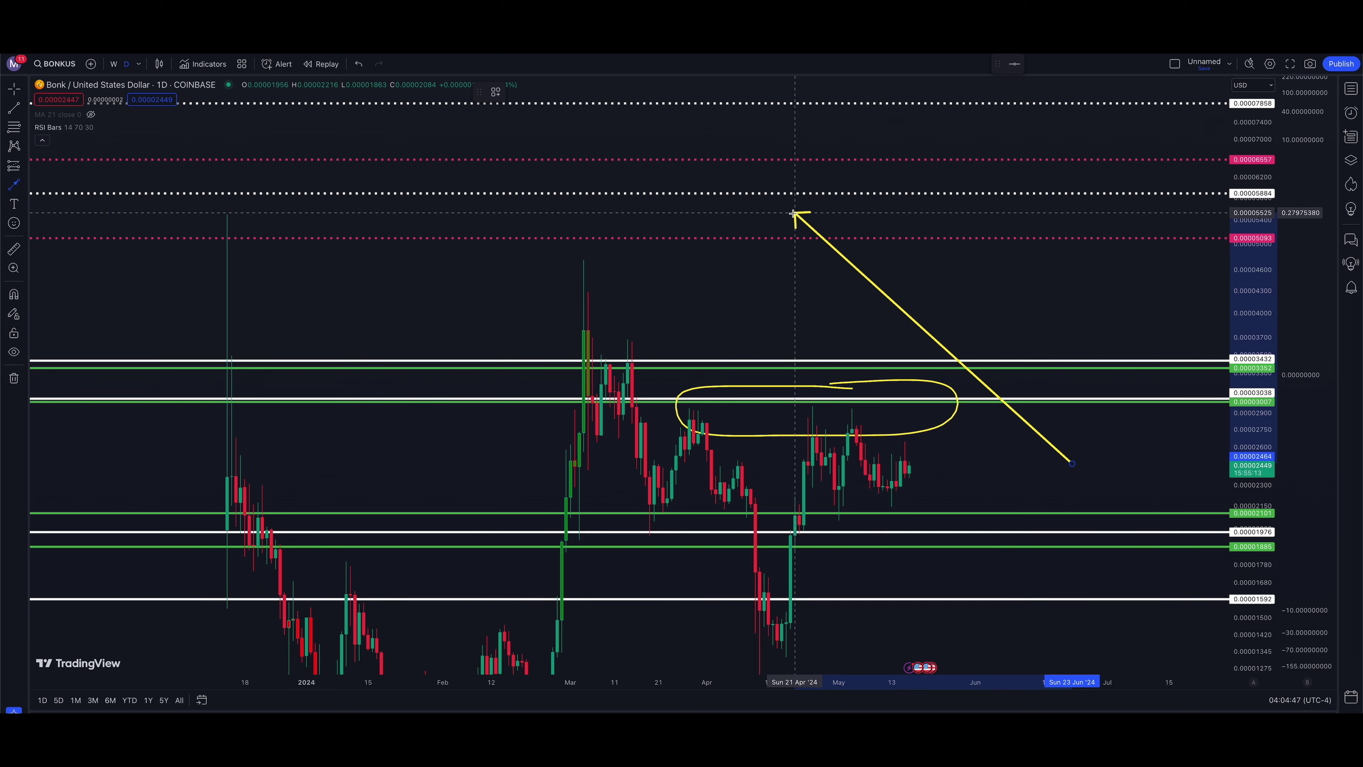
{"action": "key", "text": "Escape"}
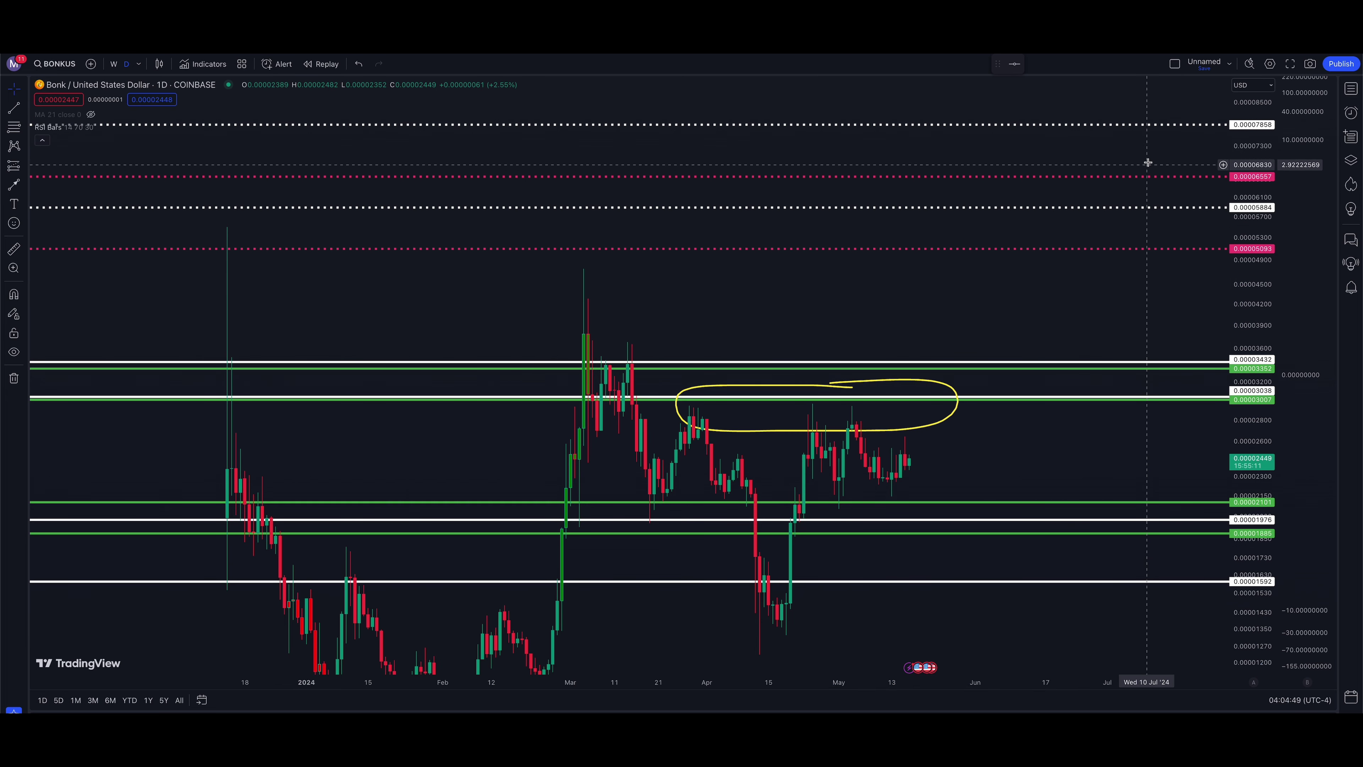
Point an arrow from 10 May near 0.00009080 down toward the dotted 0.00007858 level around 24 May, and discard it.
{"action": "left_click_drag", "start_coordinate": [1147, 163], "coordinate": [1048, 219]}
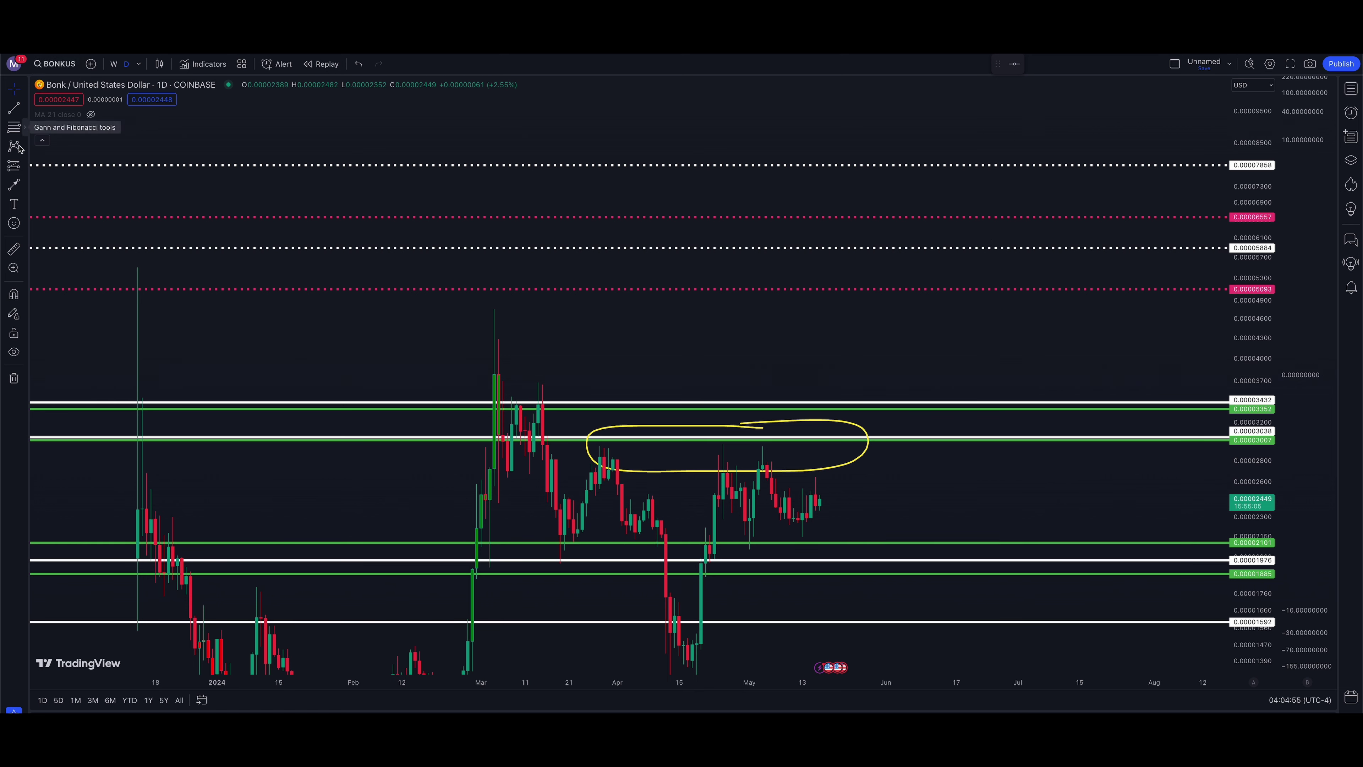
{"action": "left_click", "coordinate": [14, 184]}
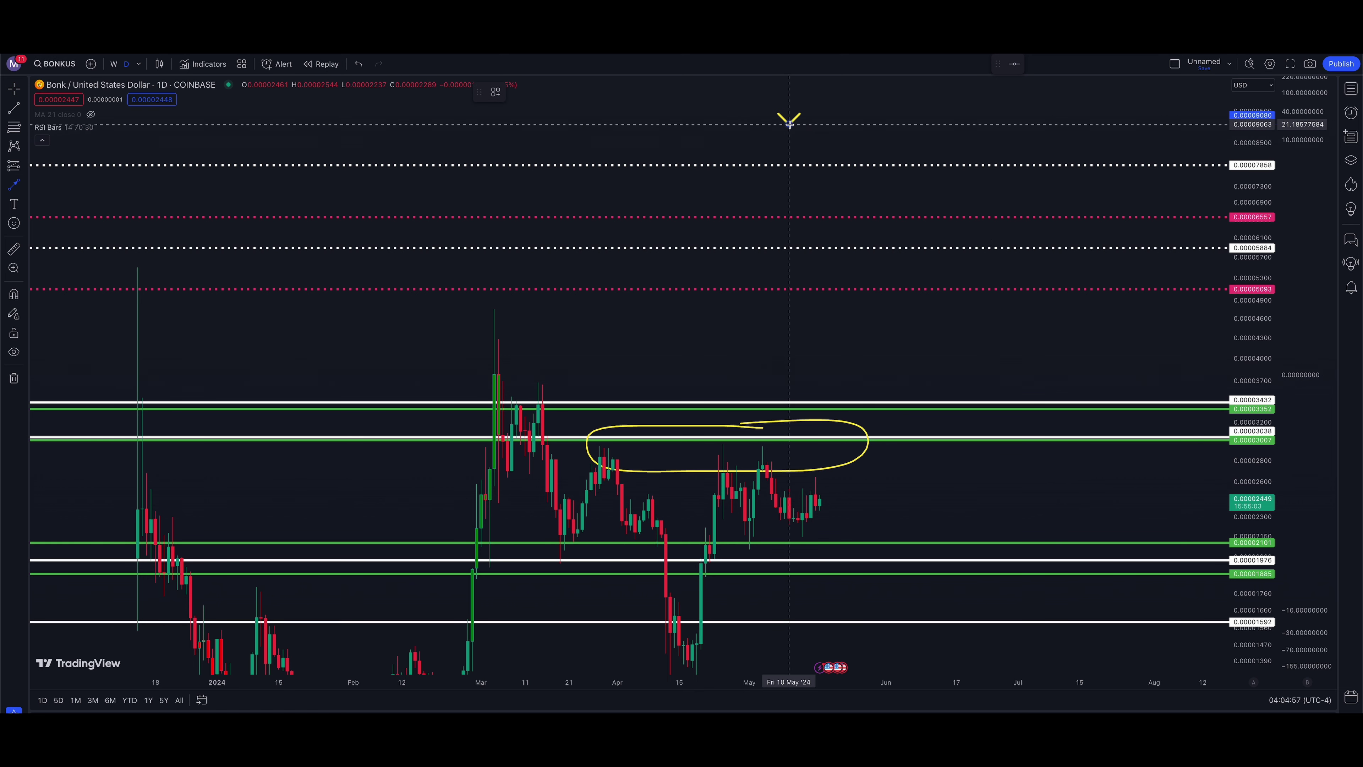
{"action": "left_click_drag", "start_coordinate": [789, 124], "coordinate": [851, 160]}
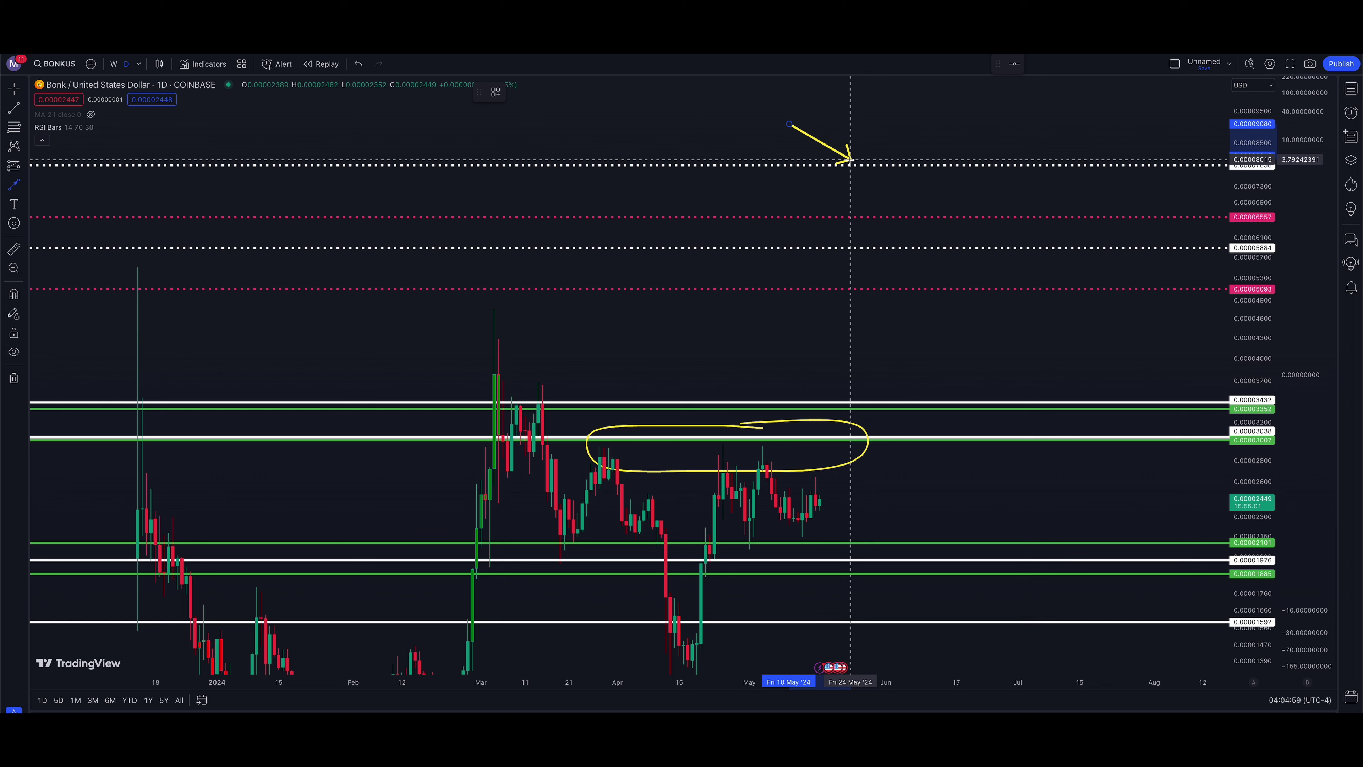
{"action": "key", "text": "Escape"}
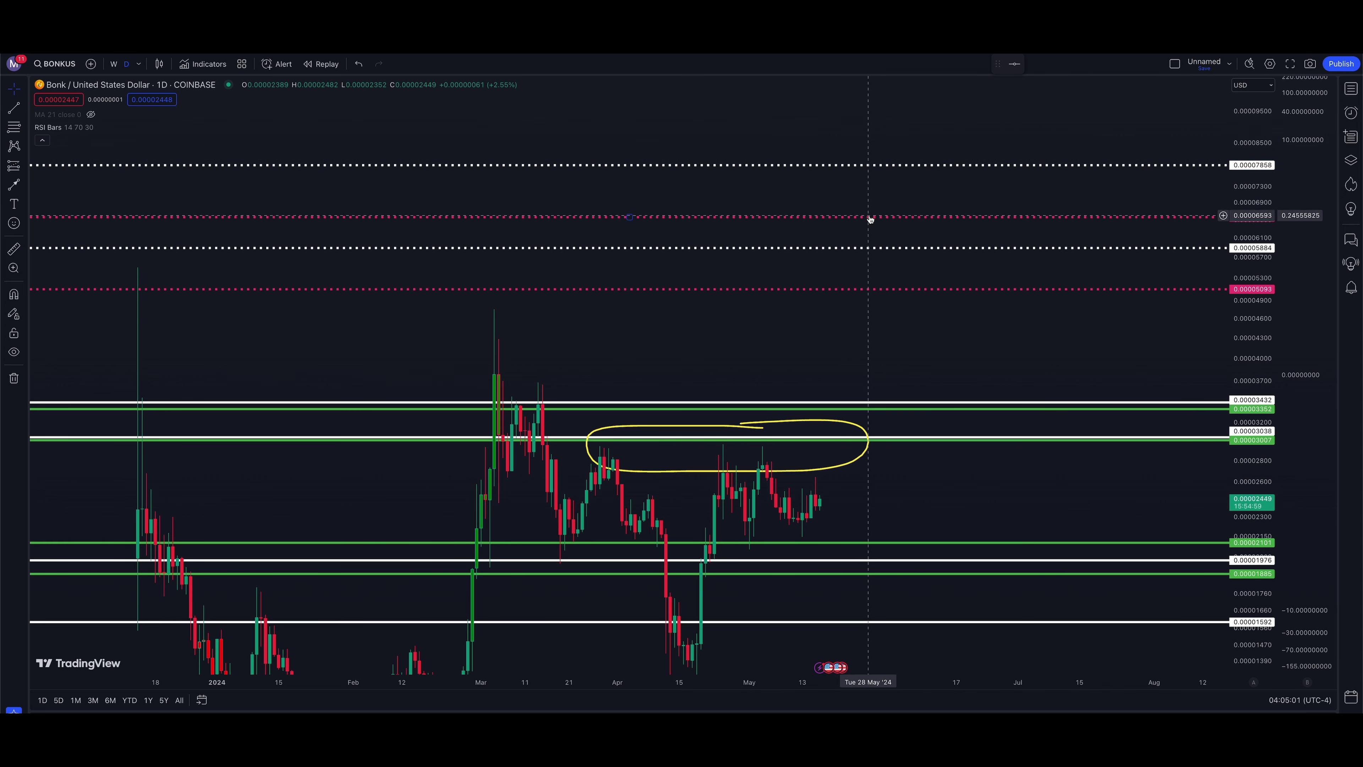
Measure the rise from about 0.00002454 beside the latest candle to the dotted 0.00007858 level, and clear the measurement.
{"action": "left_click", "coordinate": [14, 250]}
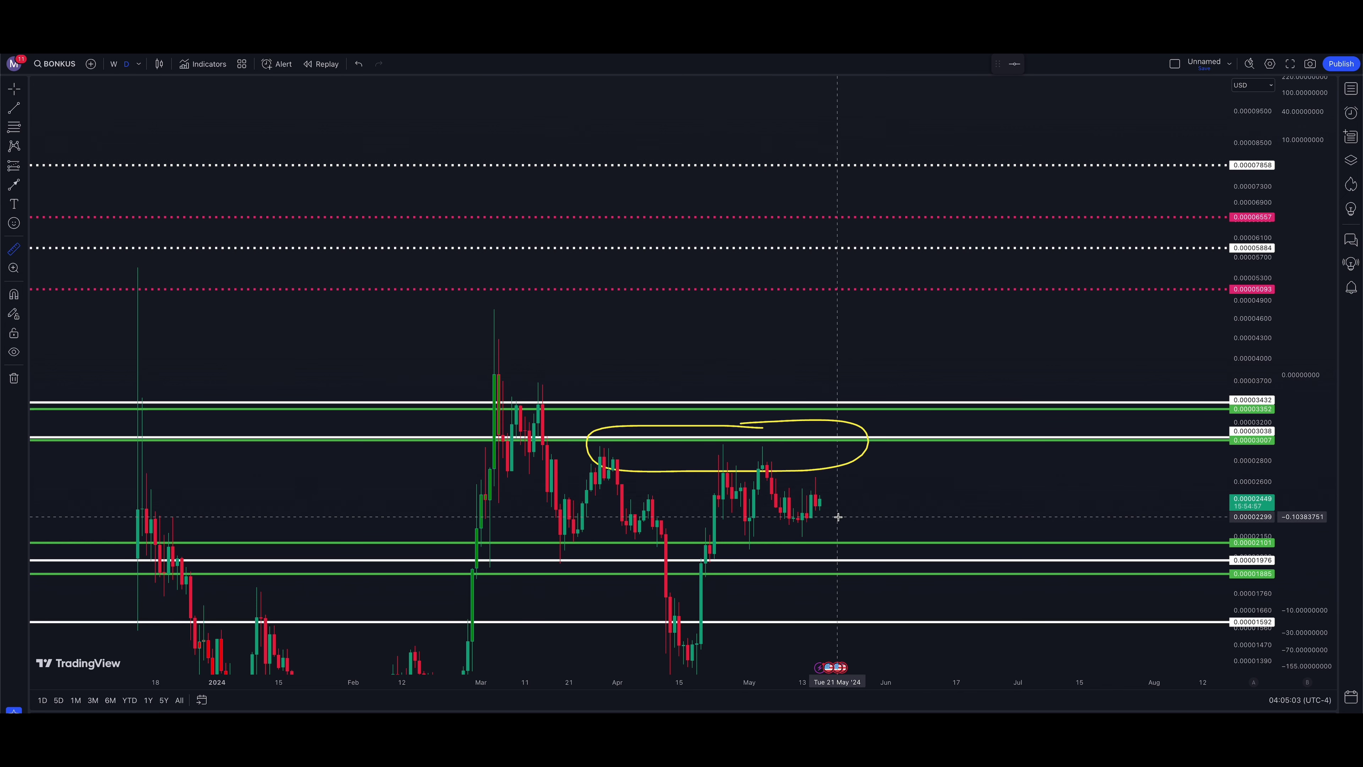
{"action": "left_click", "coordinate": [846, 499]}
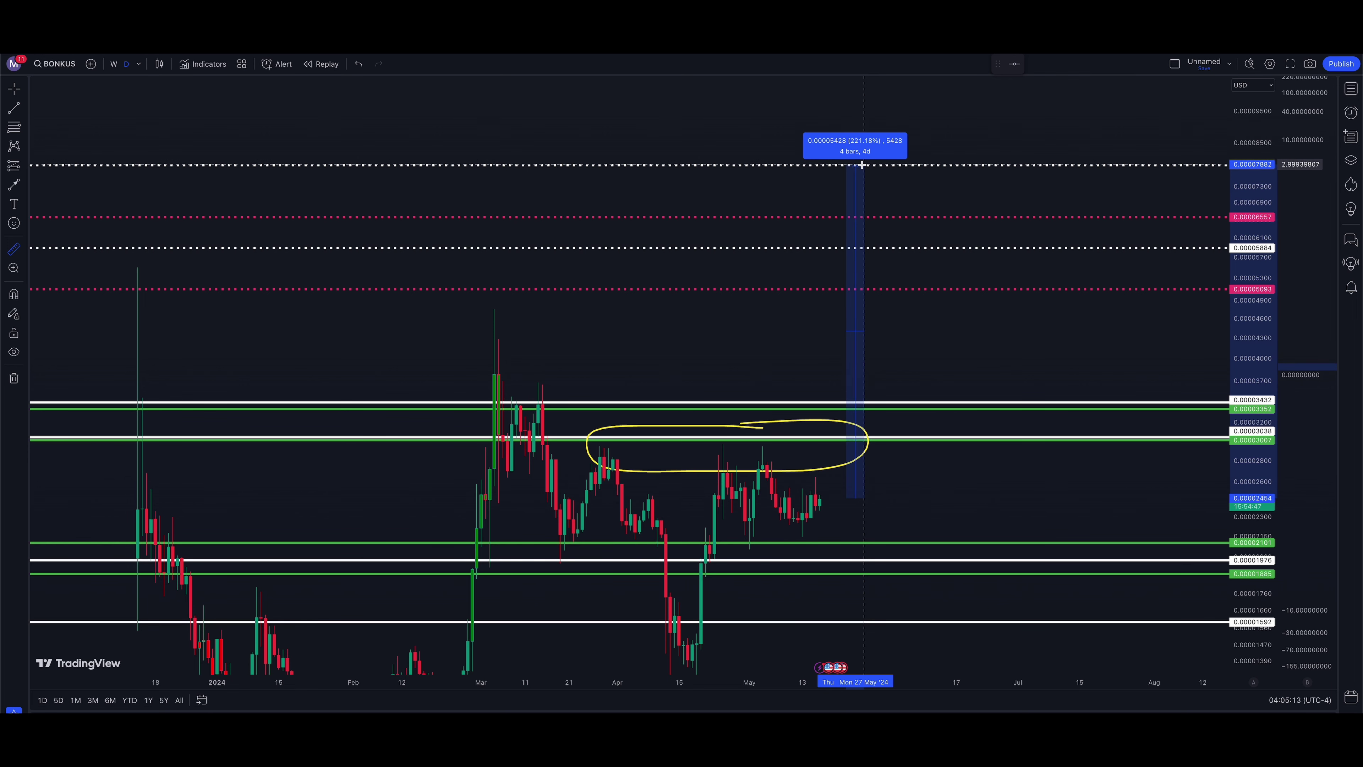
{"action": "key", "text": "Escape"}
Point an arrow from 24 July near 0.00004350 down to the 0.00003038 resistance inside the circled zone, and discard it.
{"action": "double_click", "coordinate": [1271, 315]}
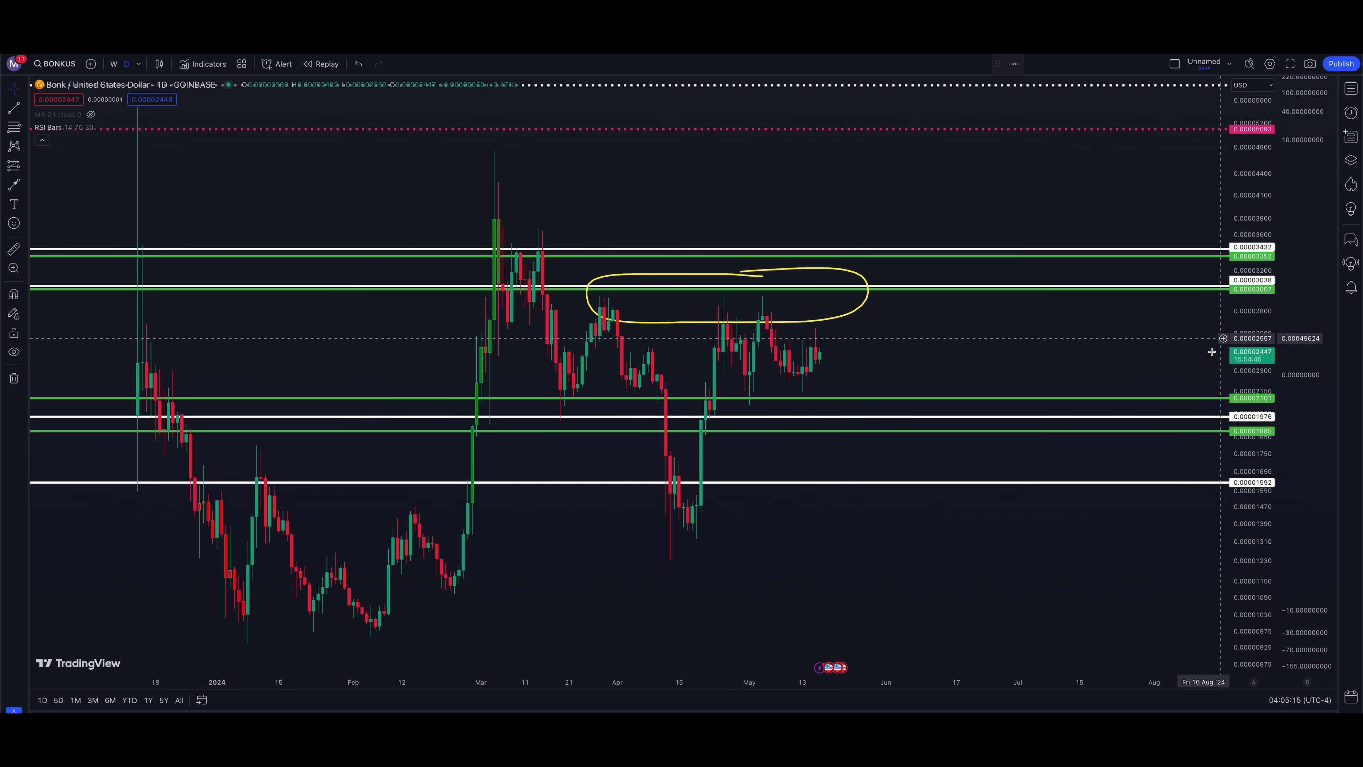
{"action": "scroll", "coordinate": [1186, 376], "scroll_direction": "down", "scroll_amount": 1}
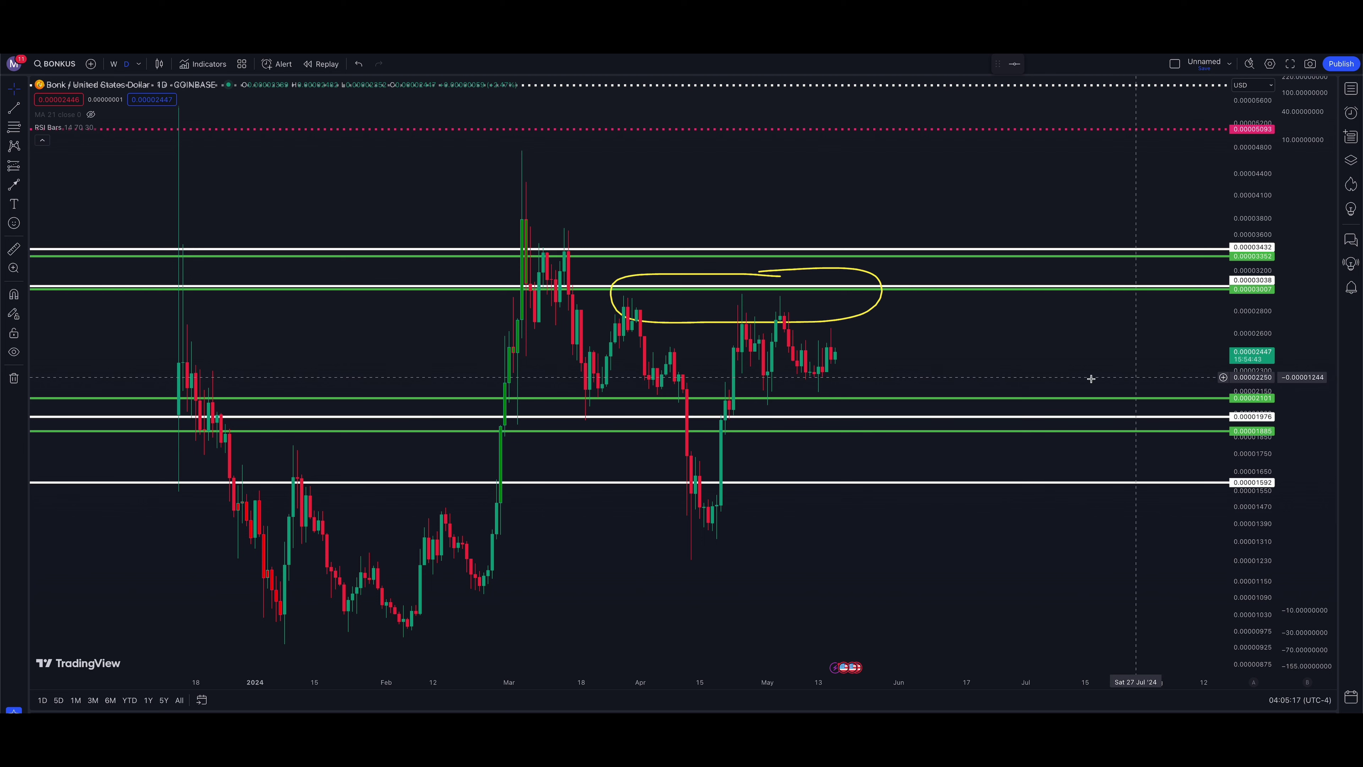
{"action": "scroll", "coordinate": [952, 357], "scroll_direction": "left", "scroll_amount": 1}
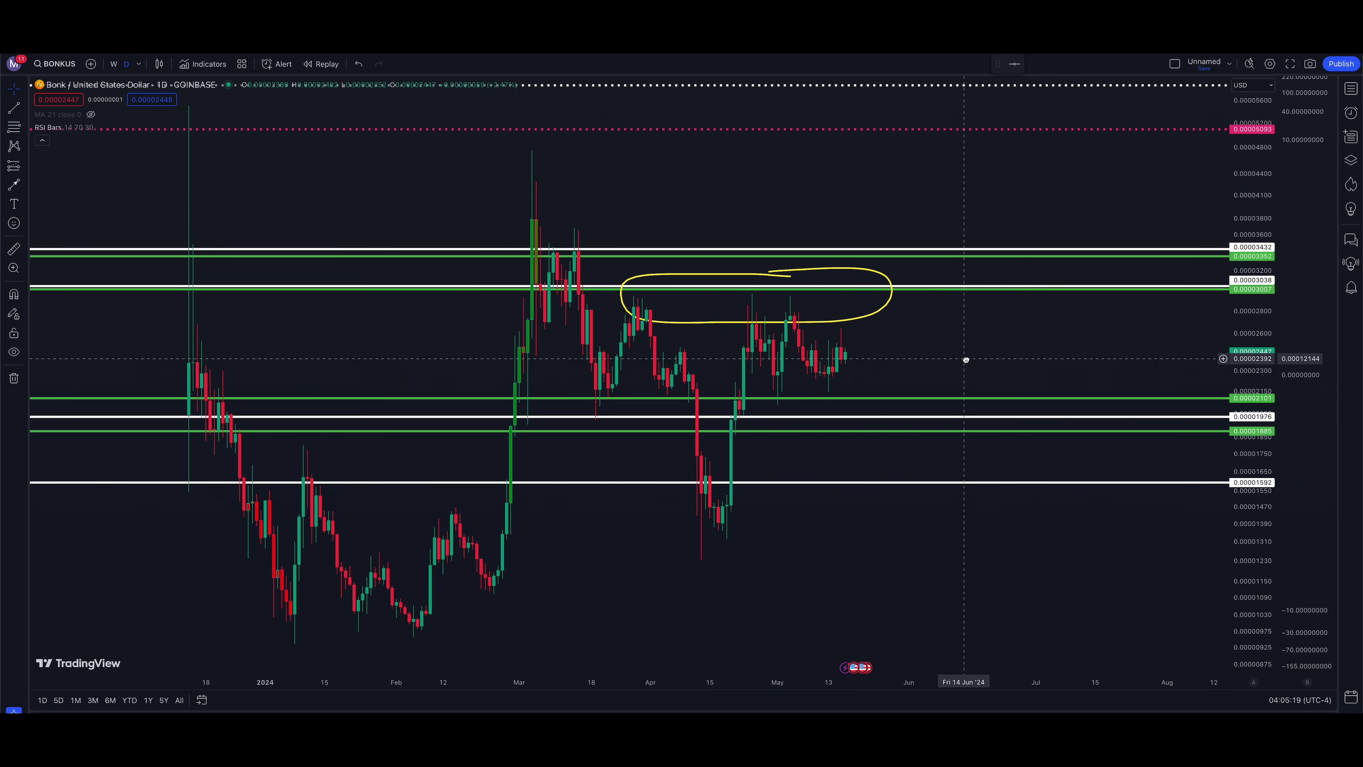
{"action": "left_click", "coordinate": [14, 185]}
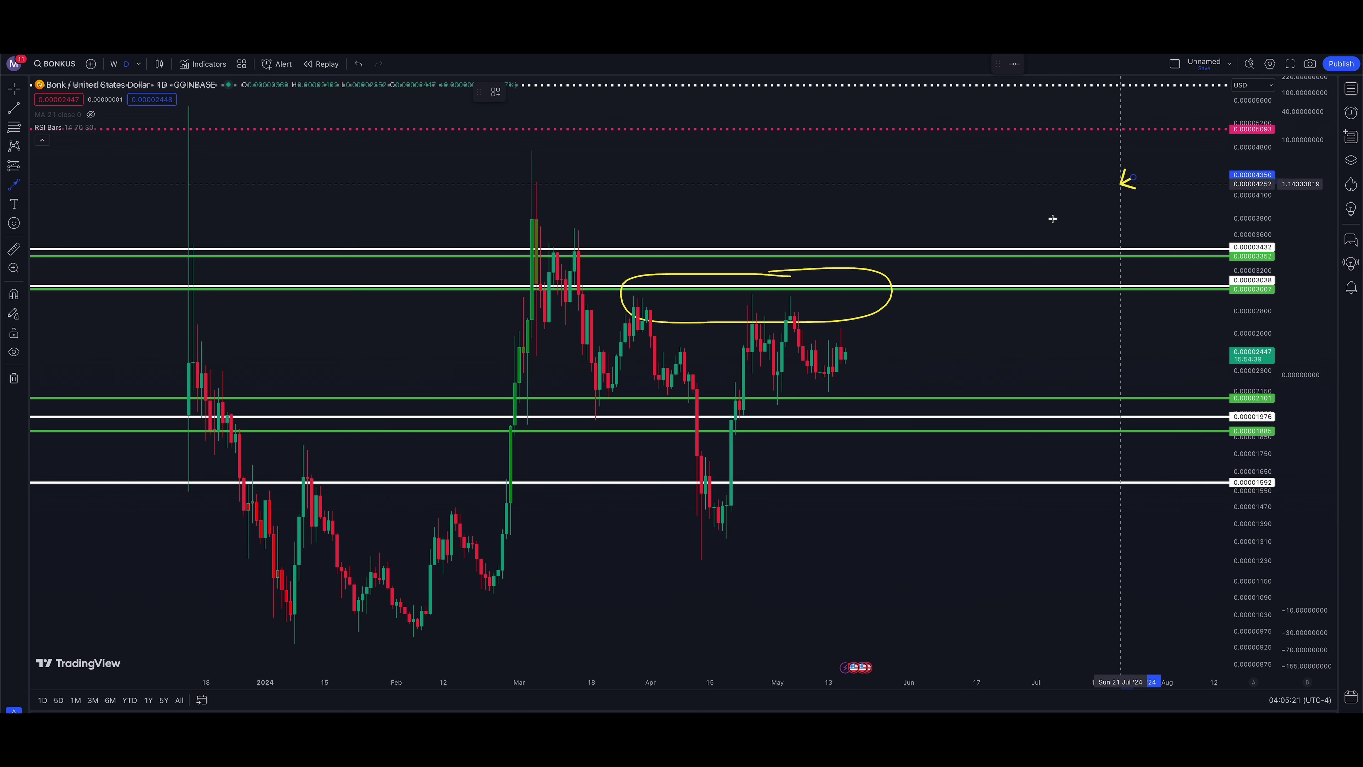
{"action": "mouse_move", "coordinate": [1133, 178]}
{"action": "left_mouse_down"}
{"action": "mouse_move", "coordinate": [1017, 238]}
{"action": "mouse_move", "coordinate": [1012, 282]}
{"action": "mouse_move", "coordinate": [831, 298]}
{"action": "mouse_move", "coordinate": [865, 252]}
{"action": "mouse_move", "coordinate": [861, 287]}
{"action": "left_mouse_up"}
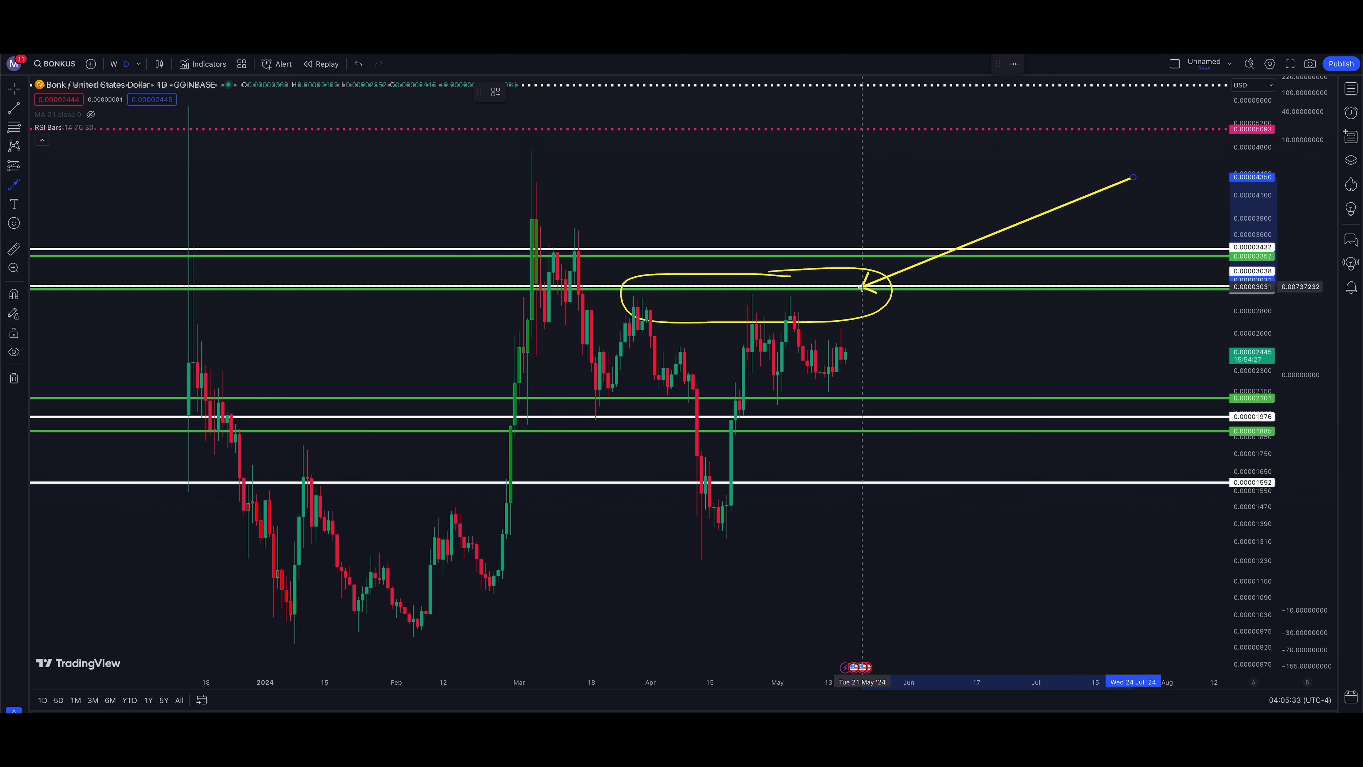
{"action": "mouse_move", "coordinate": [861, 287]}
{"action": "left_mouse_down"}
{"action": "mouse_move", "coordinate": [580, 344]}
{"action": "mouse_move", "coordinate": [644, 343]}
{"action": "mouse_move", "coordinate": [740, 441]}
{"action": "mouse_move", "coordinate": [786, 395]}
{"action": "mouse_move", "coordinate": [796, 331]}
{"action": "mouse_move", "coordinate": [634, 300]}
{"action": "mouse_move", "coordinate": [886, 304]}
{"action": "mouse_move", "coordinate": [867, 350]}
{"action": "mouse_move", "coordinate": [882, 277]}
{"action": "left_mouse_up"}
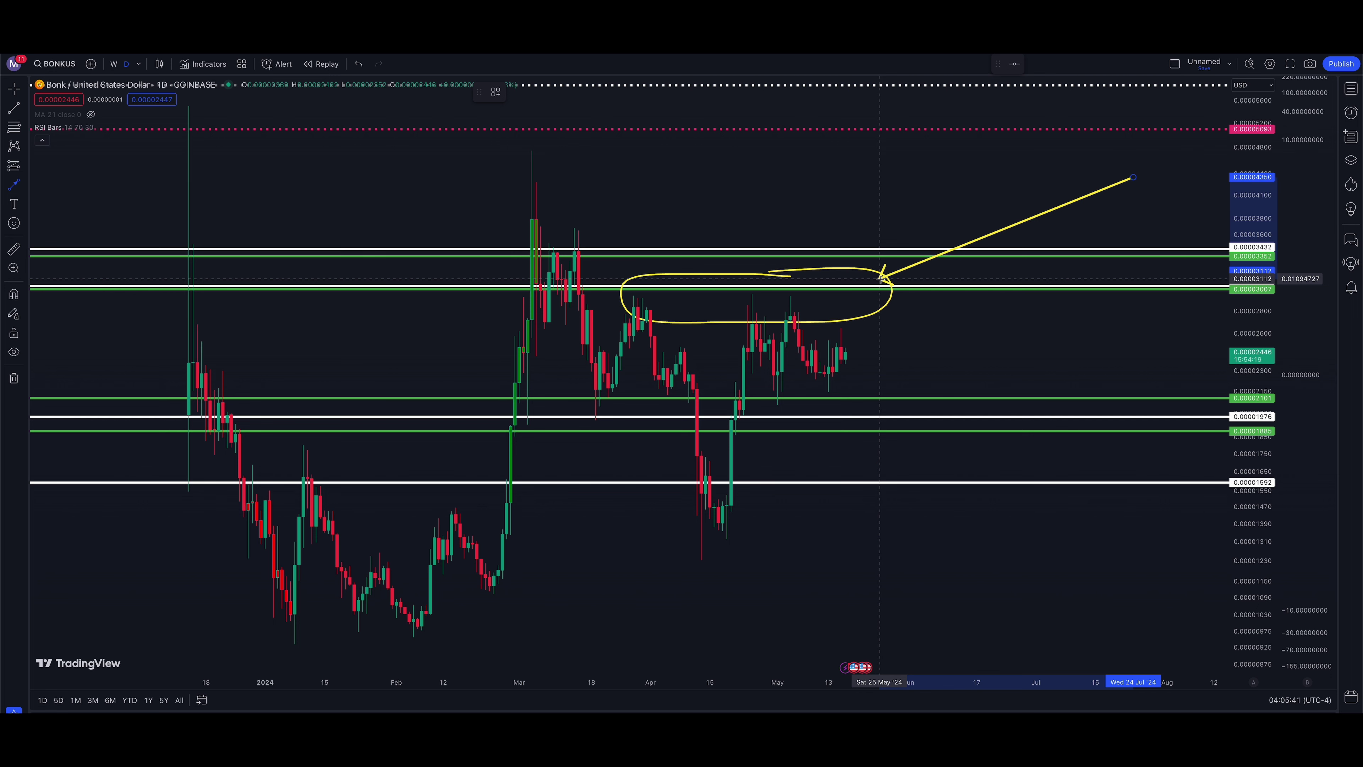
{"action": "mouse_move", "coordinate": [882, 278]}
{"action": "left_mouse_down"}
{"action": "mouse_move", "coordinate": [875, 255]}
{"action": "mouse_move", "coordinate": [868, 288]}
{"action": "left_mouse_up"}
{"action": "key", "text": "Escape"}
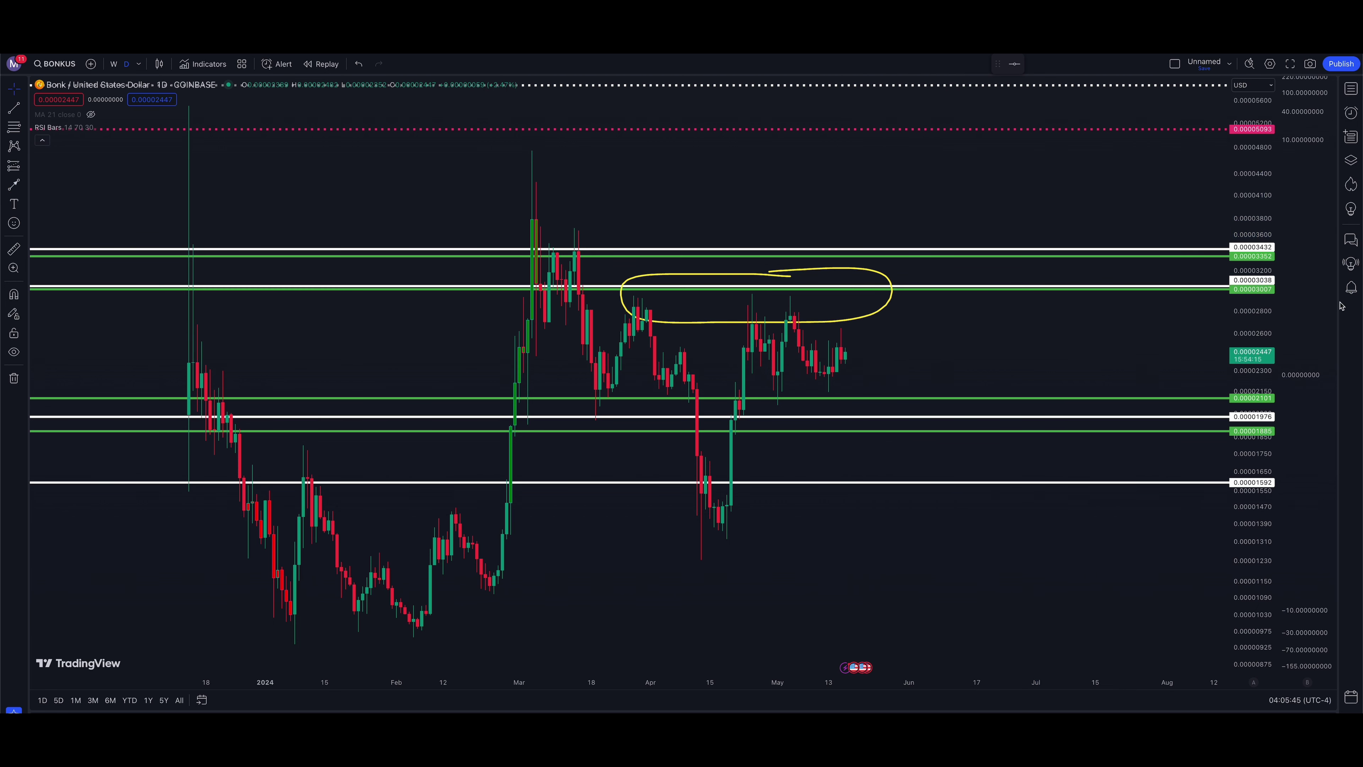
Point an arrow from 18 May near 0.00002530 down through the support levels to 0.00001592 around 4 May, and discard it.
{"action": "left_click_drag", "start_coordinate": [1155, 328], "coordinate": [1177, 285]}
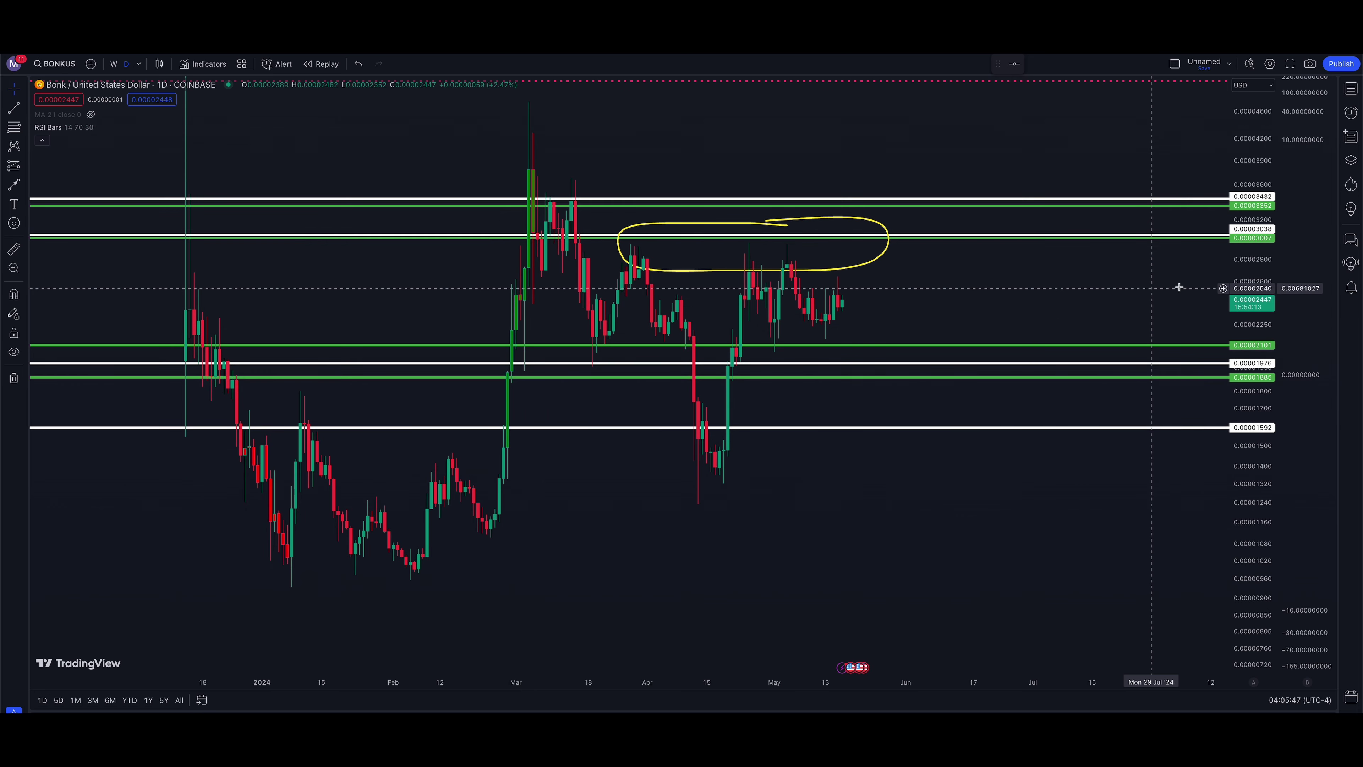
{"action": "left_click", "coordinate": [8, 187]}
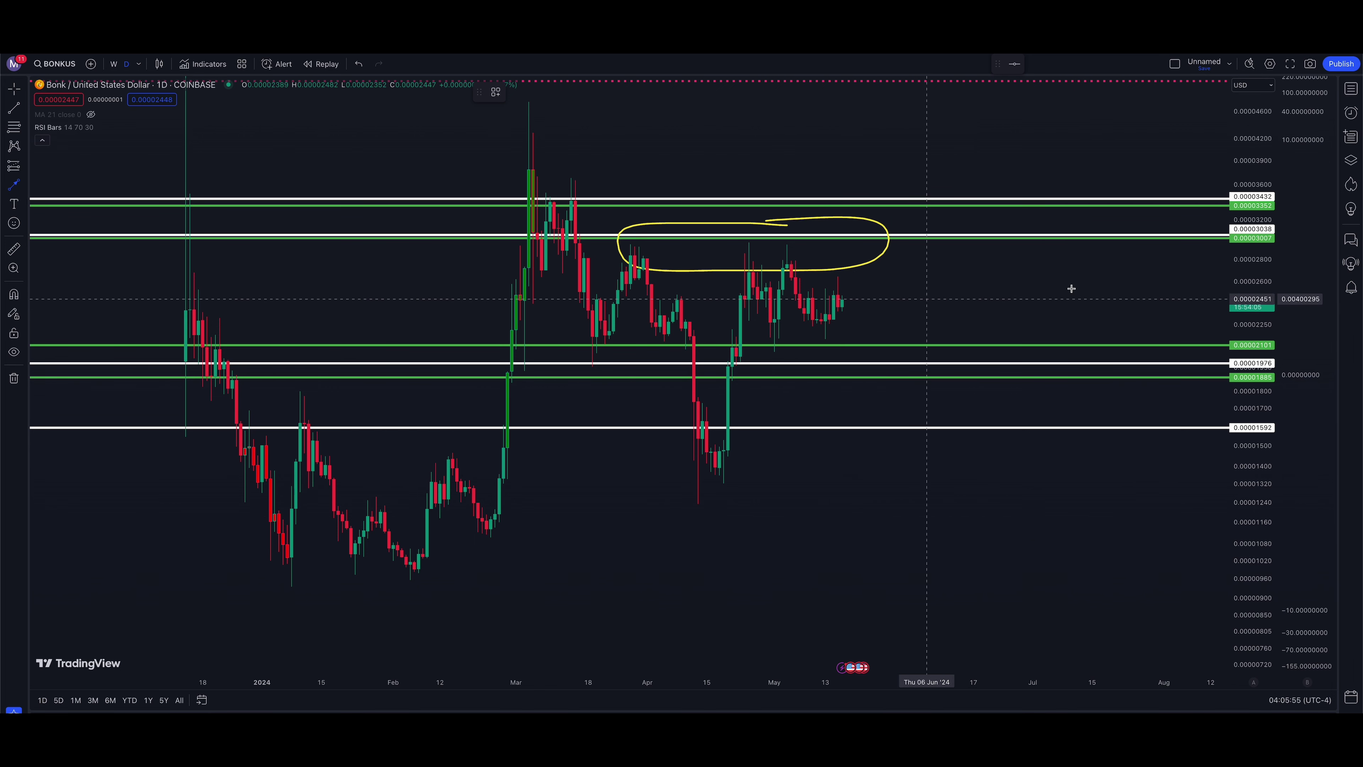
{"action": "left_click_drag", "start_coordinate": [1264, 252], "coordinate": [1267, 225]}
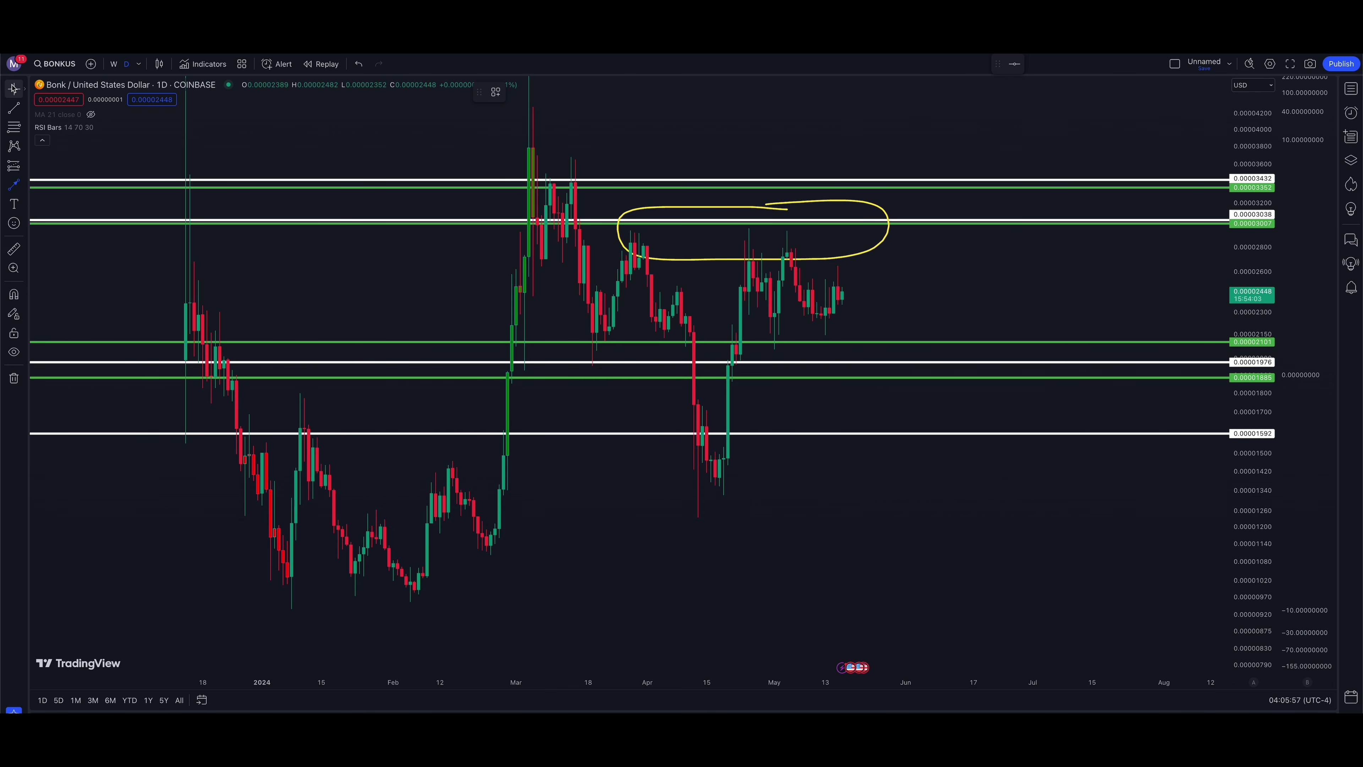
{"action": "left_click", "coordinate": [15, 180]}
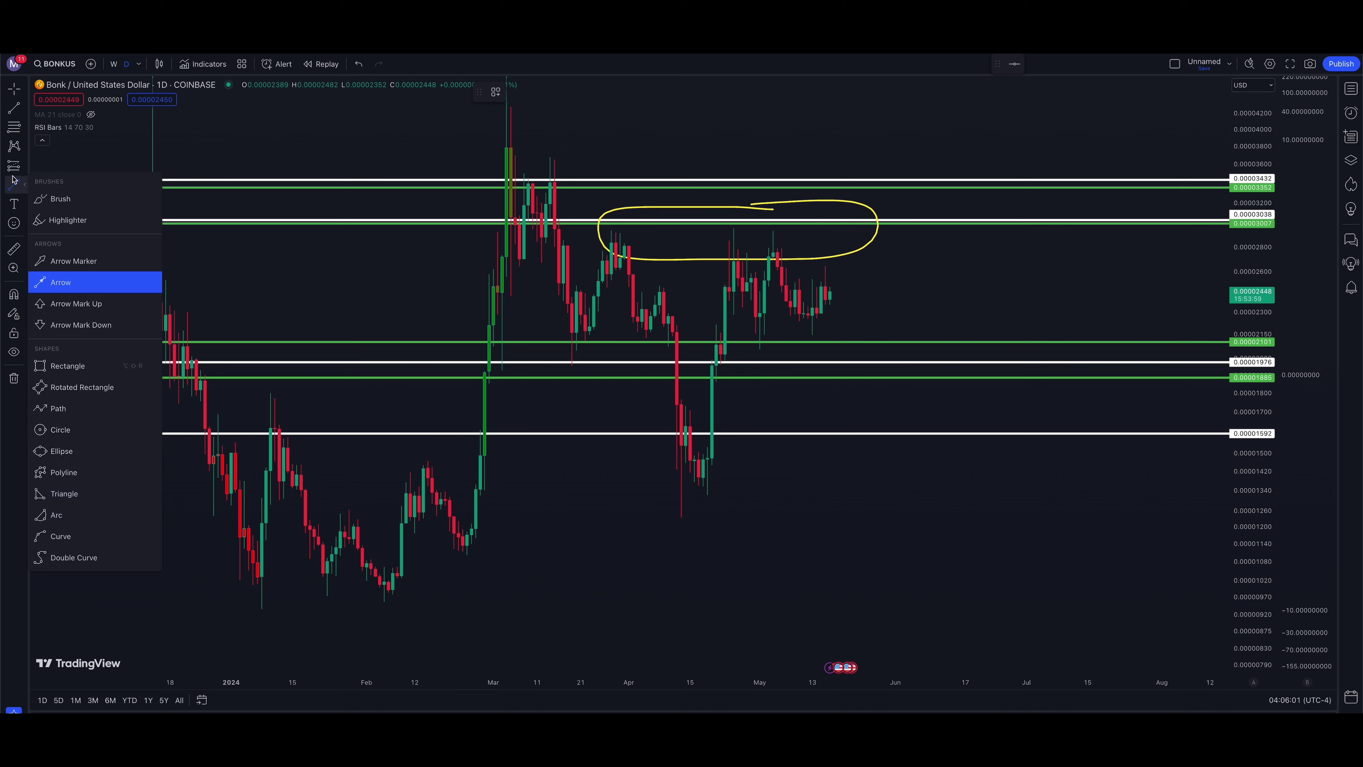
{"action": "mouse_move", "coordinate": [834, 281]}
{"action": "left_mouse_down"}
{"action": "mouse_move", "coordinate": [833, 360]}
{"action": "mouse_move", "coordinate": [874, 341]}
{"action": "mouse_move", "coordinate": [826, 373]}
{"action": "mouse_move", "coordinate": [861, 345]}
{"action": "mouse_move", "coordinate": [839, 366]}
{"action": "left_mouse_up"}
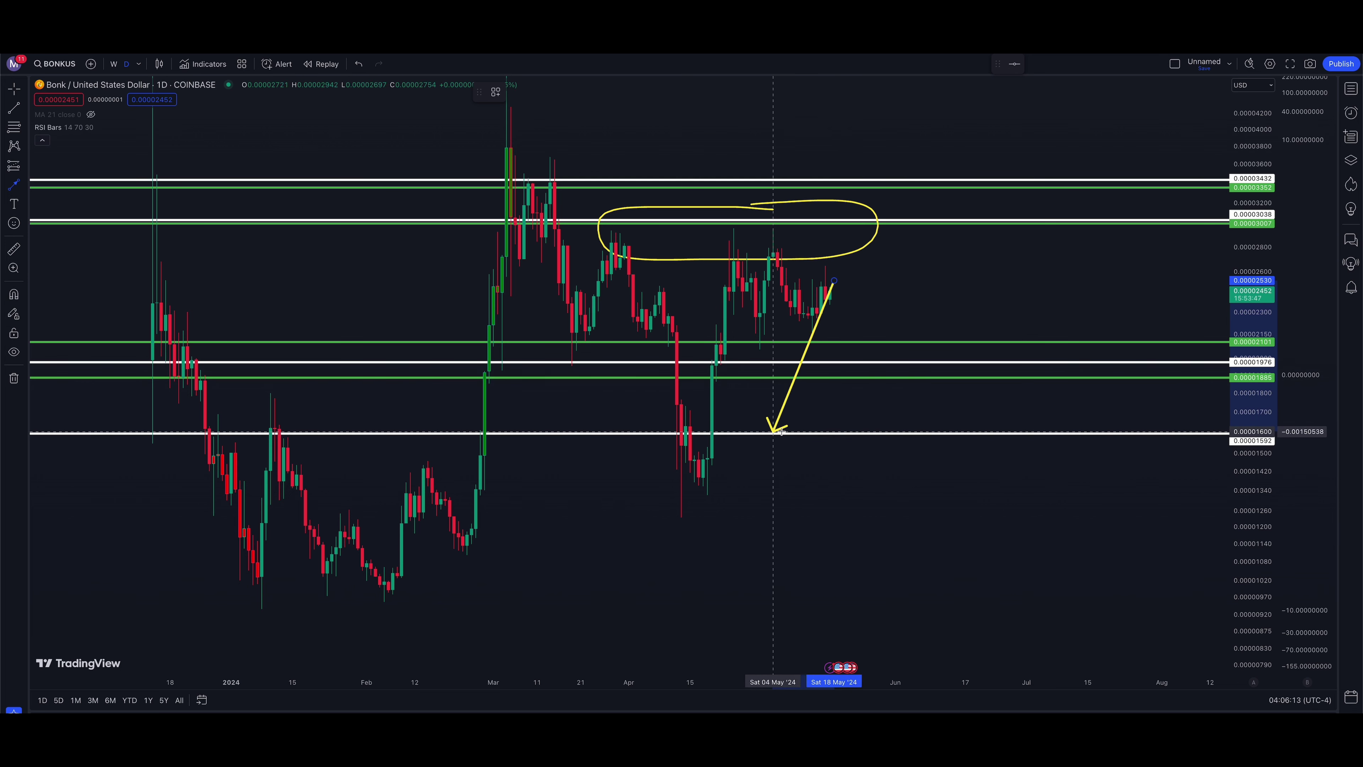
{"action": "key", "text": "Escape"}
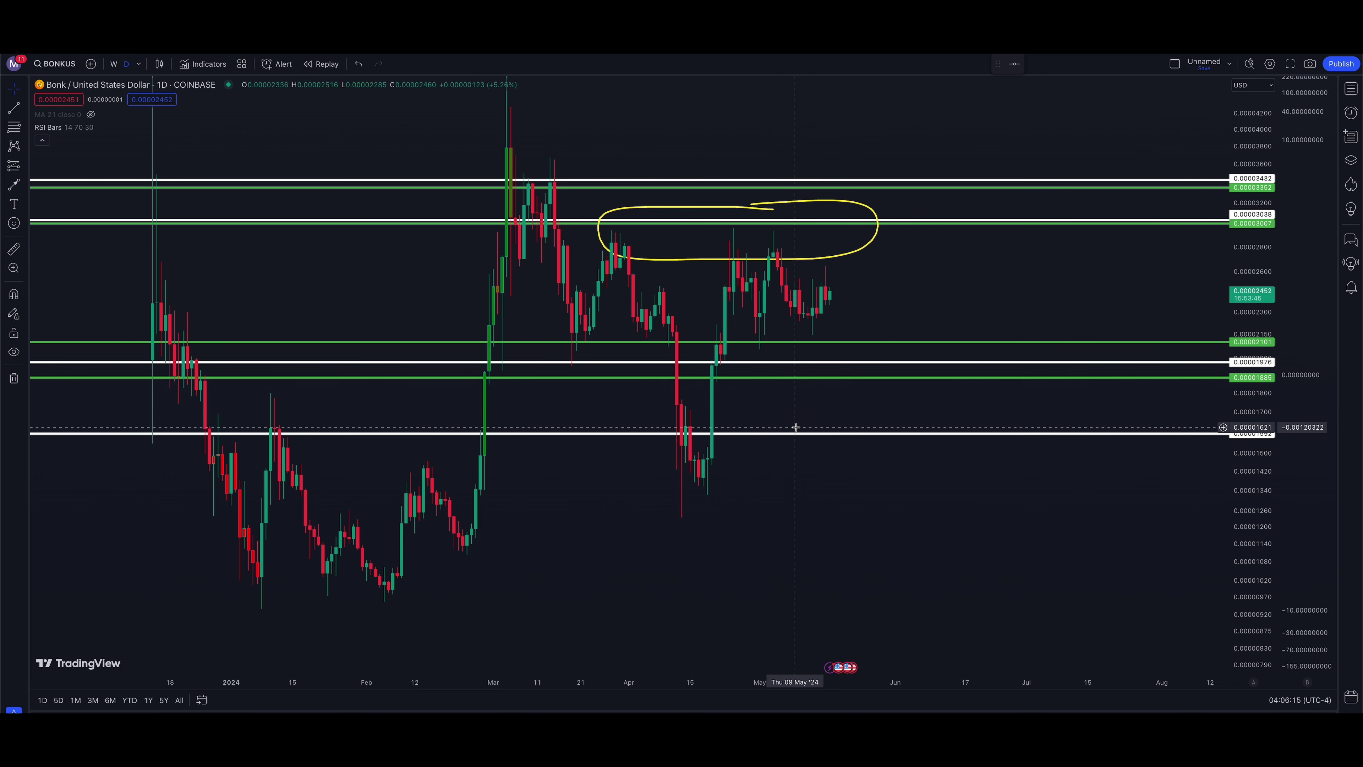
Measure the possible drop on 25 May from about 0.00002388 down to the 0.00001592 support level, and clear the measurement.
{"action": "left_click", "coordinate": [13, 251]}
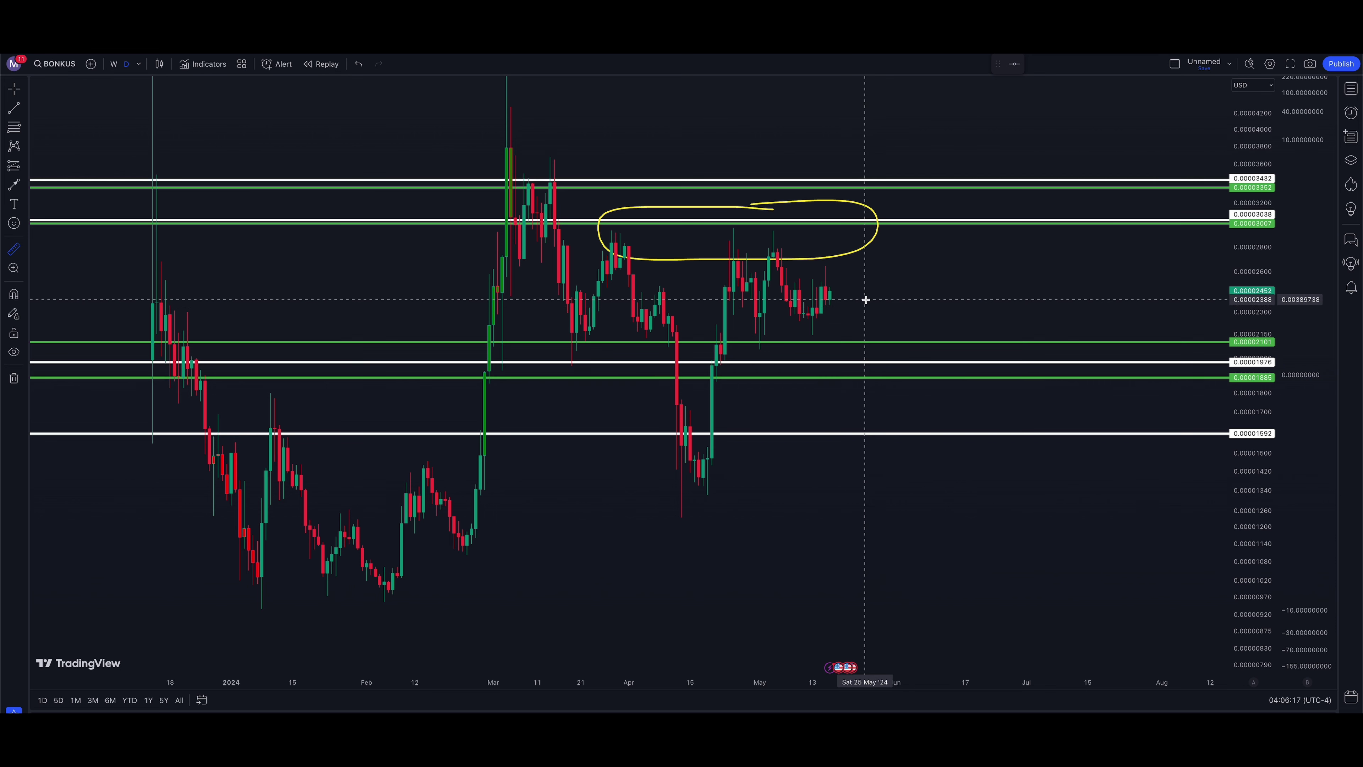
{"action": "left_click", "coordinate": [864, 314]}
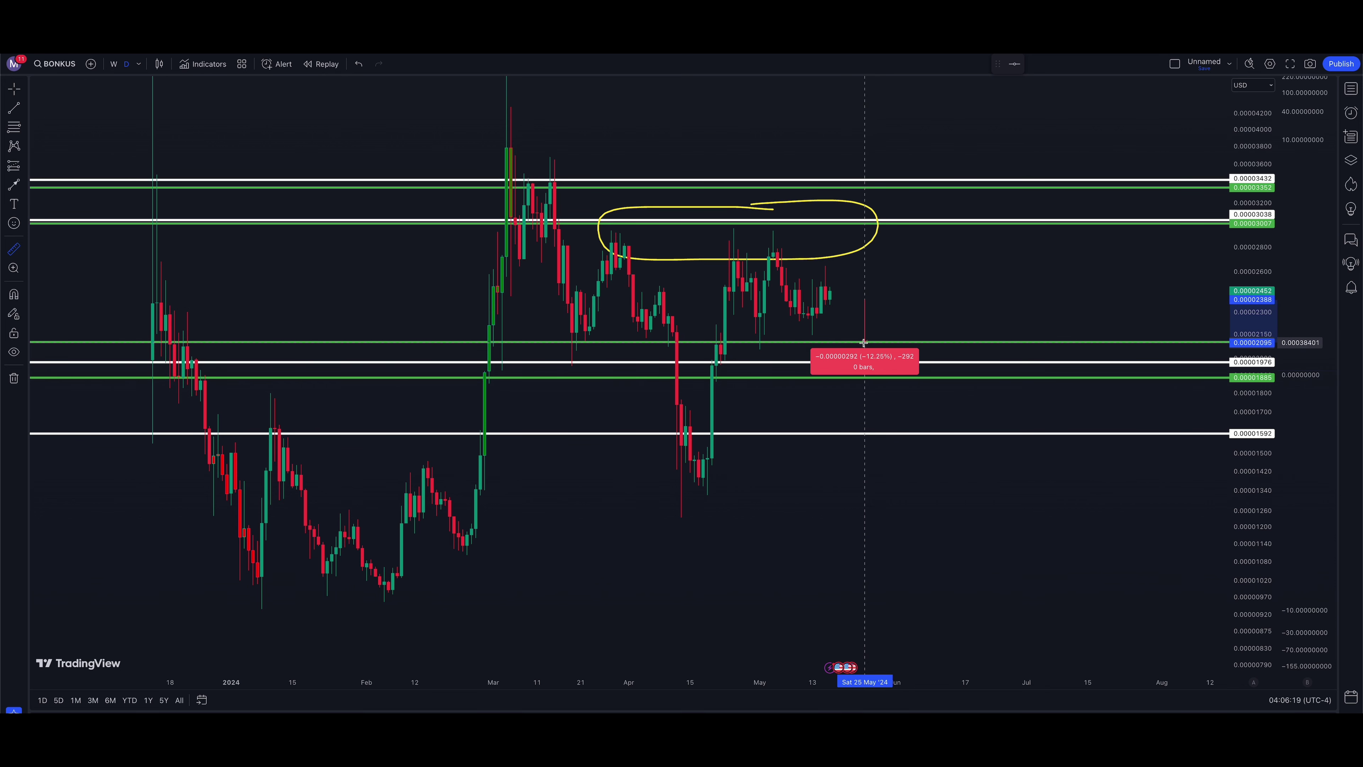
{"action": "left_click", "coordinate": [869, 438]}
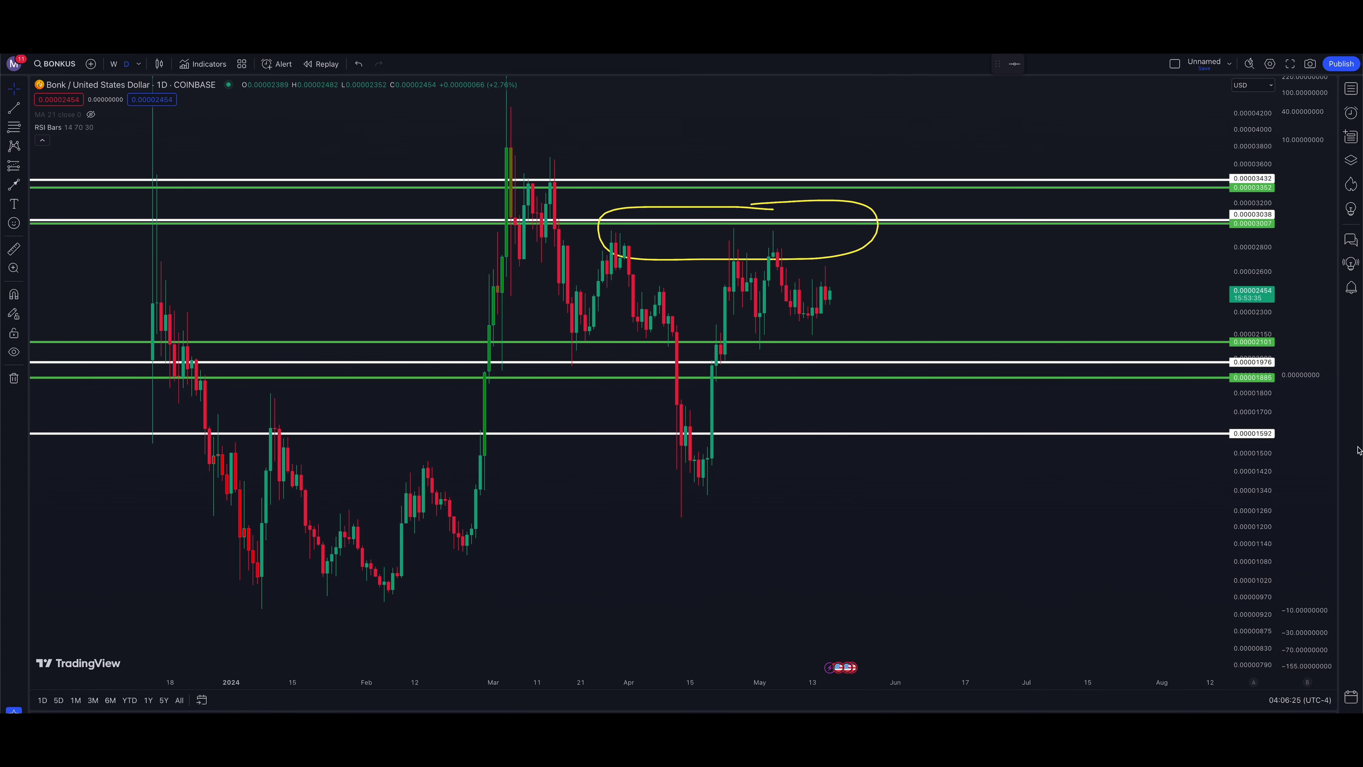
Preview an arrow from the latest candle up through the 0.00003038 resistance to the 0.00003432 level around 20 May, and discard it.
{"action": "left_click_drag", "start_coordinate": [1241, 404], "coordinate": [1160, 359]}
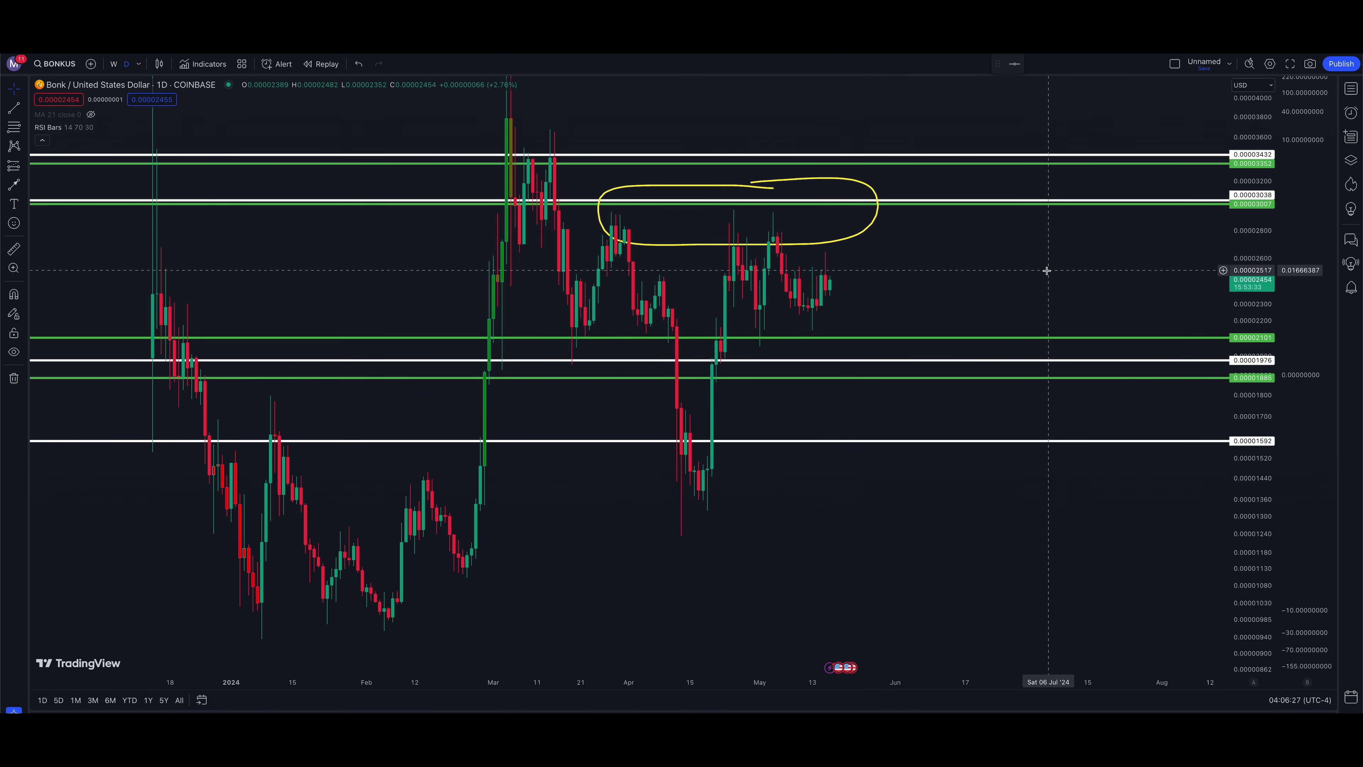
{"action": "left_click_drag", "start_coordinate": [1044, 271], "coordinate": [1062, 363]}
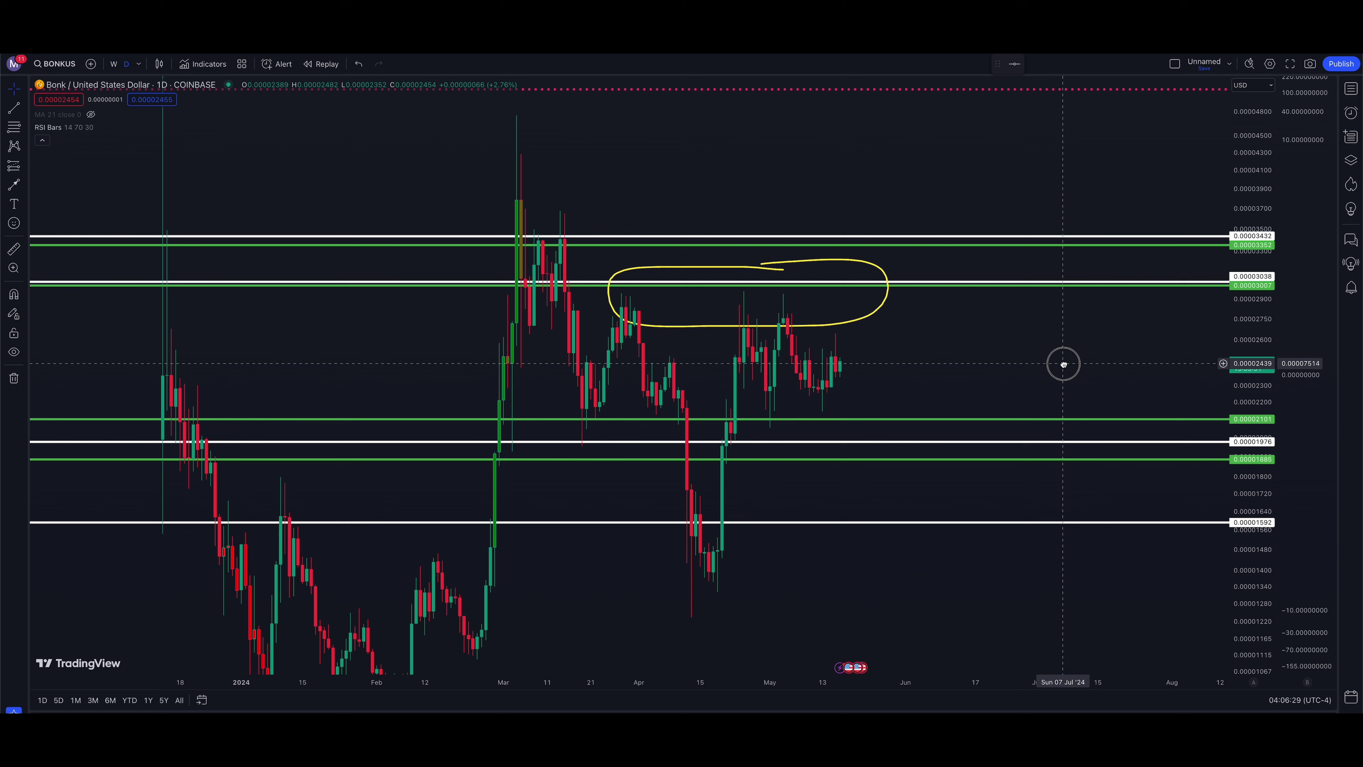
{"action": "left_click", "coordinate": [15, 185]}
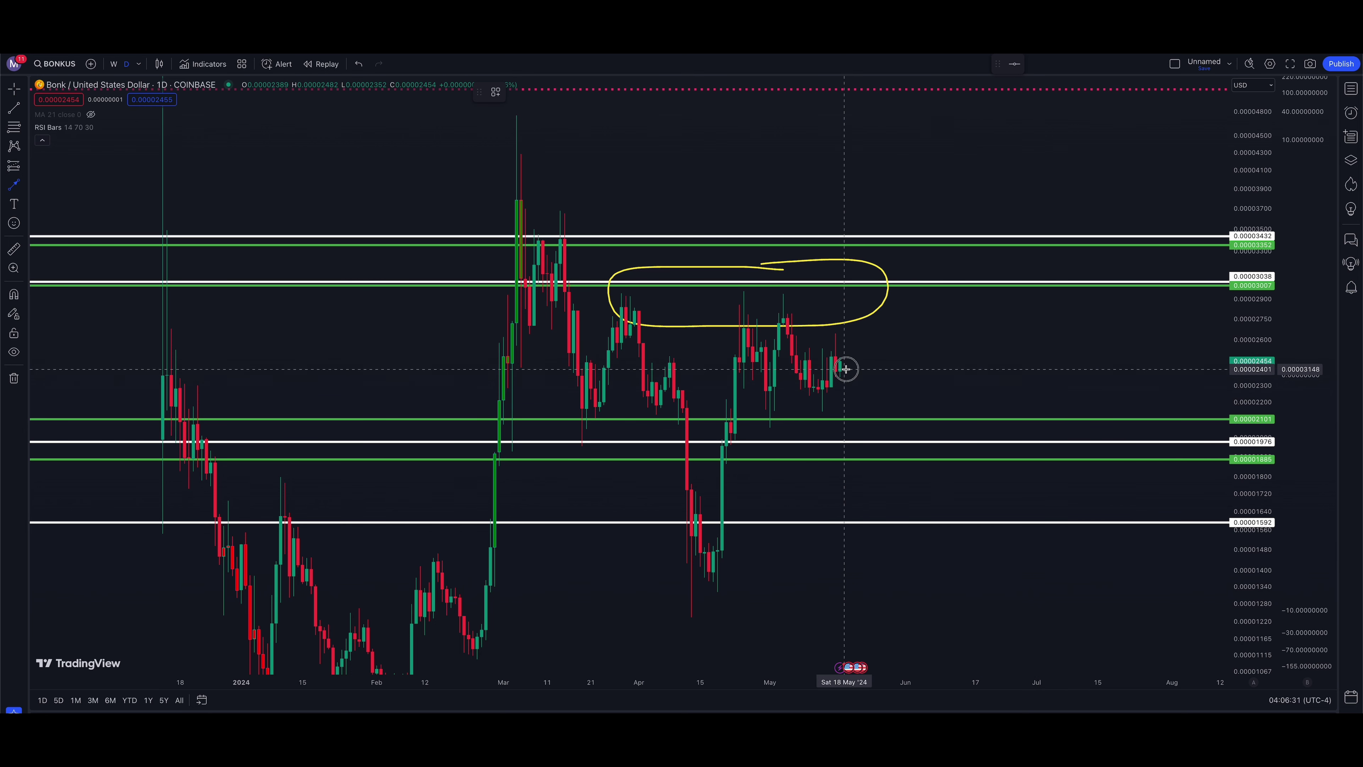
{"action": "left_click_drag", "start_coordinate": [842, 369], "coordinate": [853, 285]}
{"action": "mouse_move", "coordinate": [851, 232]}
{"action": "left_mouse_down"}
{"action": "mouse_move", "coordinate": [852, 110]}
{"action": "mouse_move", "coordinate": [848, 289]}
{"action": "mouse_move", "coordinate": [860, 288]}
{"action": "mouse_move", "coordinate": [661, 289]}
{"action": "mouse_move", "coordinate": [840, 311]}
{"action": "mouse_move", "coordinate": [883, 89]}
{"action": "mouse_move", "coordinate": [990, 359]}
{"action": "mouse_move", "coordinate": [862, 578]}
{"action": "mouse_move", "coordinate": [846, 578]}
{"action": "mouse_move", "coordinate": [831, 420]}
{"action": "mouse_move", "coordinate": [784, 412]}
{"action": "mouse_move", "coordinate": [828, 415]}
{"action": "mouse_move", "coordinate": [894, 342]}
{"action": "mouse_move", "coordinate": [890, 170]}
{"action": "mouse_move", "coordinate": [869, 159]}
{"action": "mouse_move", "coordinate": [849, 187]}
{"action": "mouse_move", "coordinate": [859, 276]}
{"action": "mouse_move", "coordinate": [852, 237]}
{"action": "left_mouse_up"}
{"action": "key", "text": "Escape"}
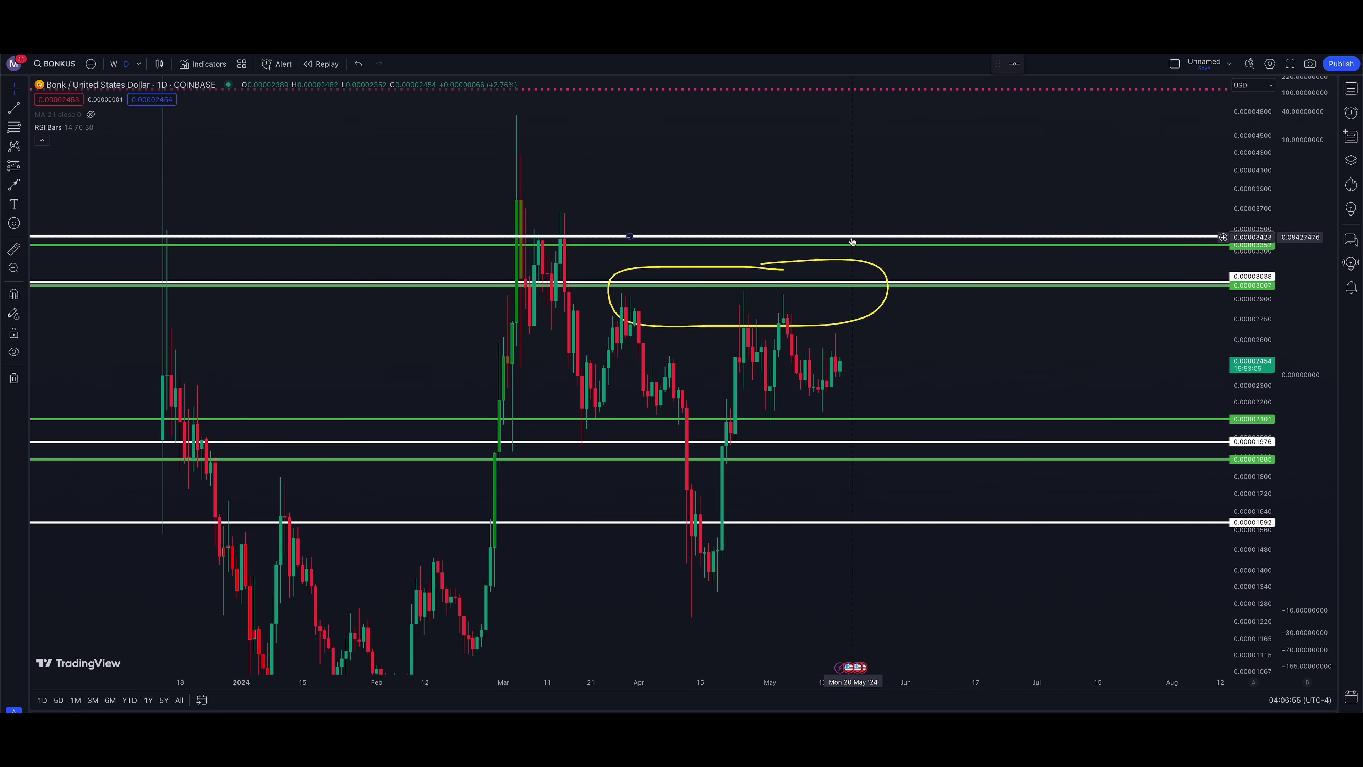
{"action": "left_click_drag", "start_coordinate": [1268, 169], "coordinate": [1269, 204]}
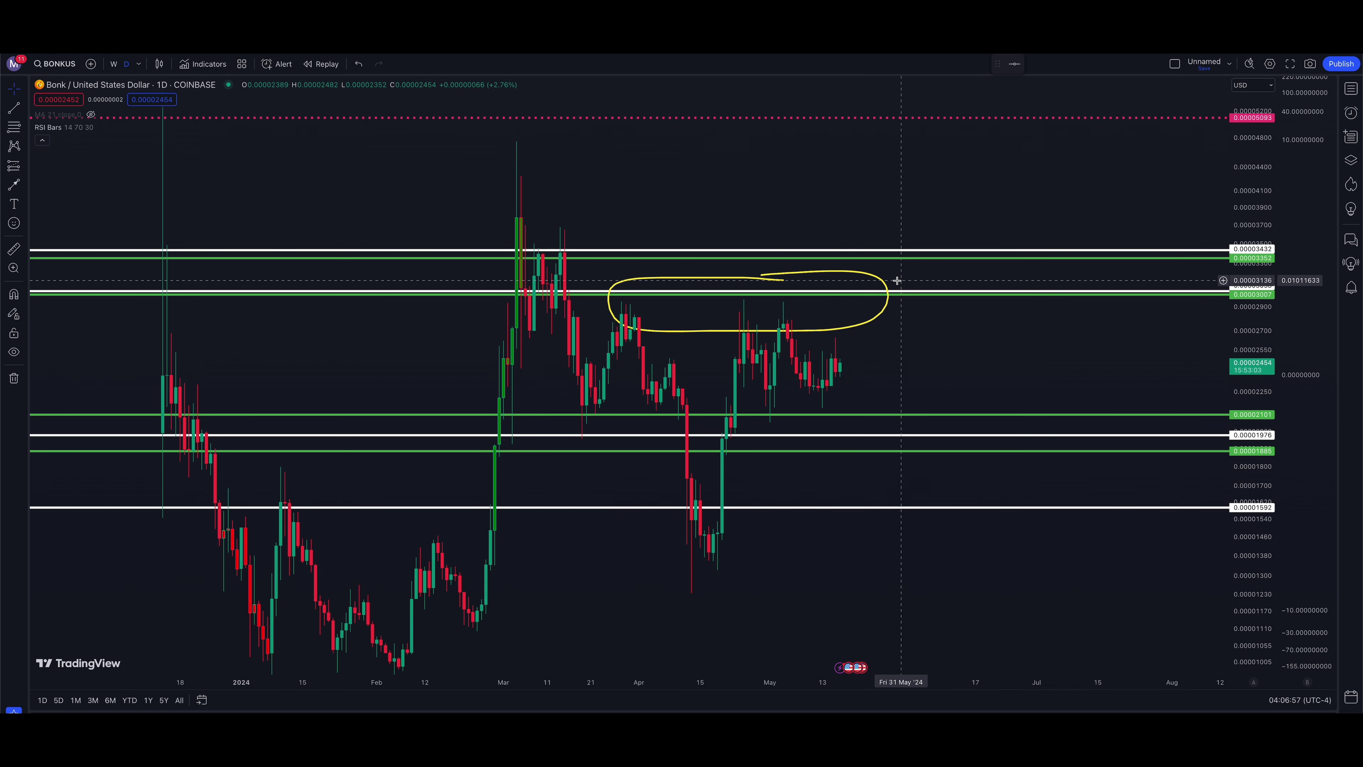
{"action": "left_click_drag", "start_coordinate": [825, 173], "coordinate": [893, 170]}
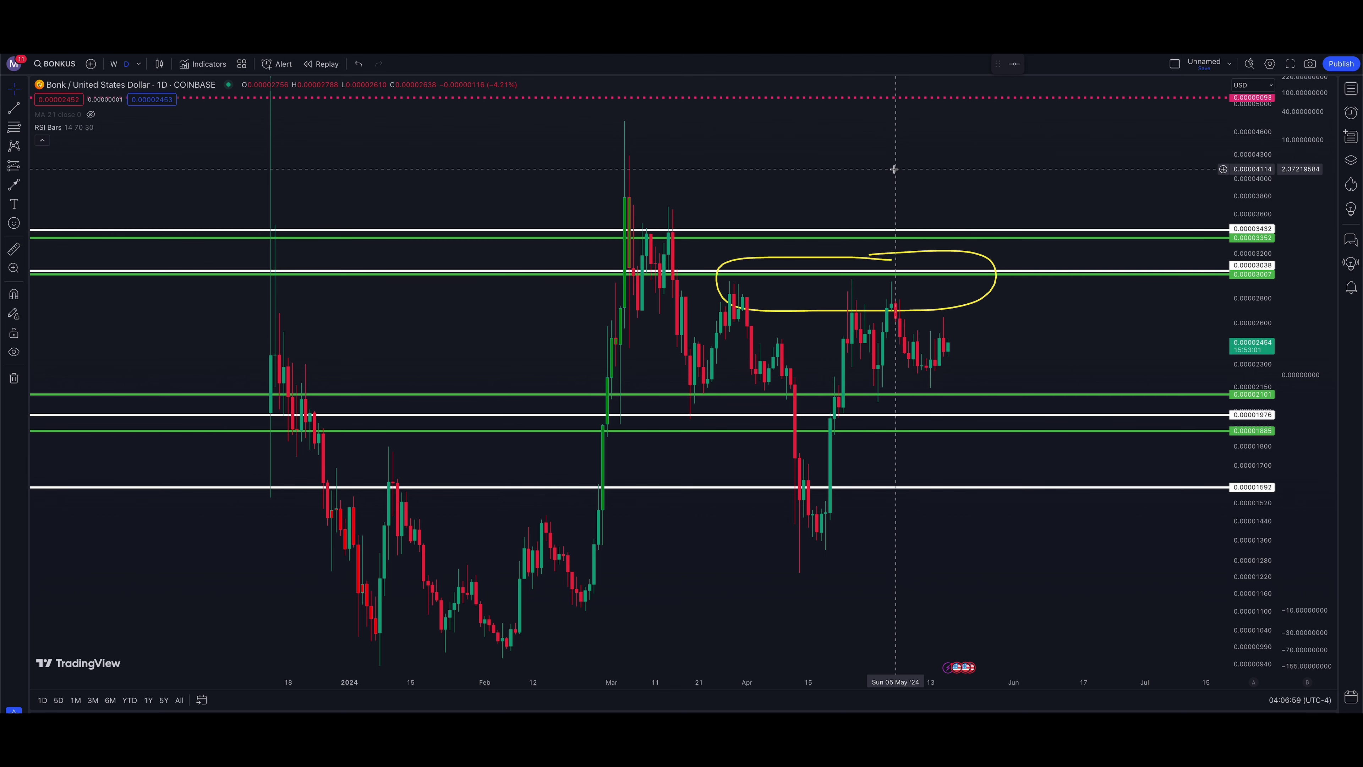
Switch the chart to Bitcoin / U.S. Dollar (BTCUSD) from the watchlist and hide the watchlist again.
{"action": "left_click", "coordinate": [1350, 89]}
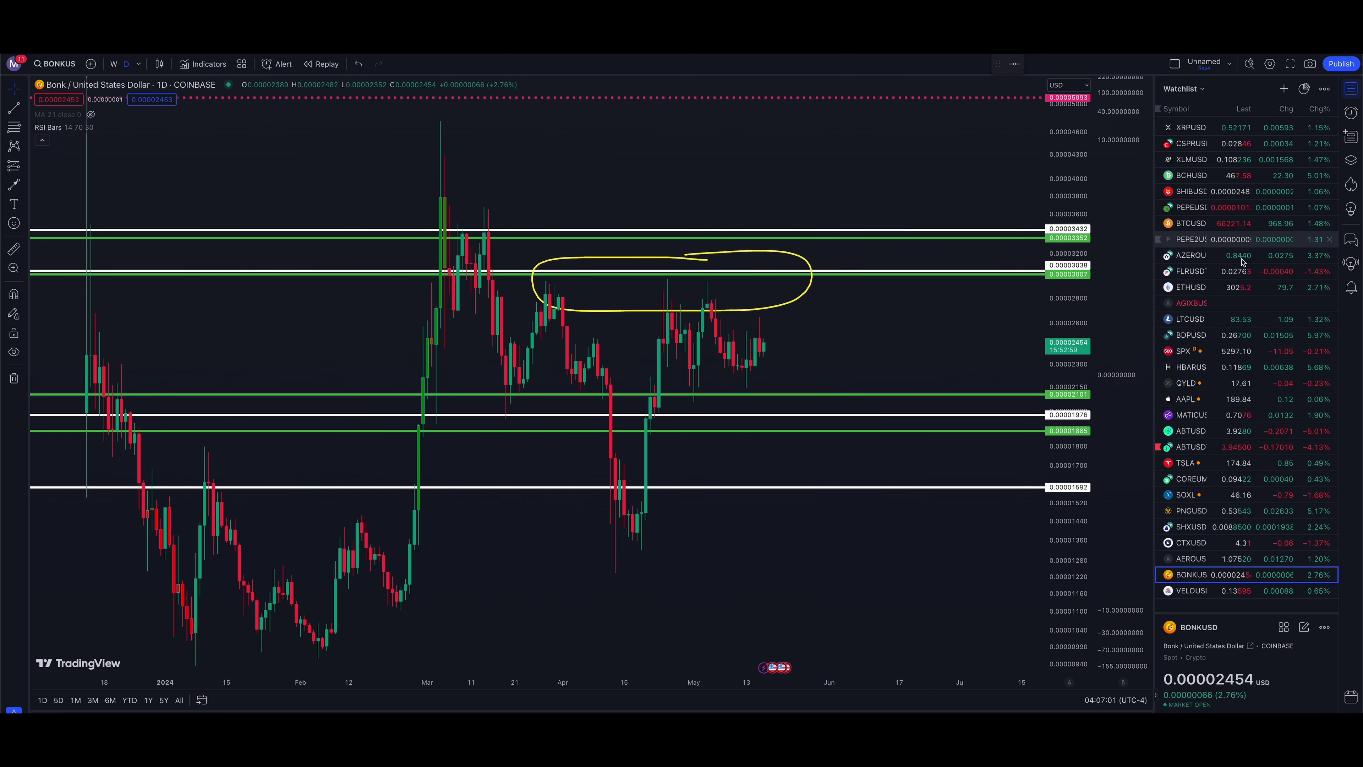
{"action": "left_click", "coordinate": [1190, 224]}
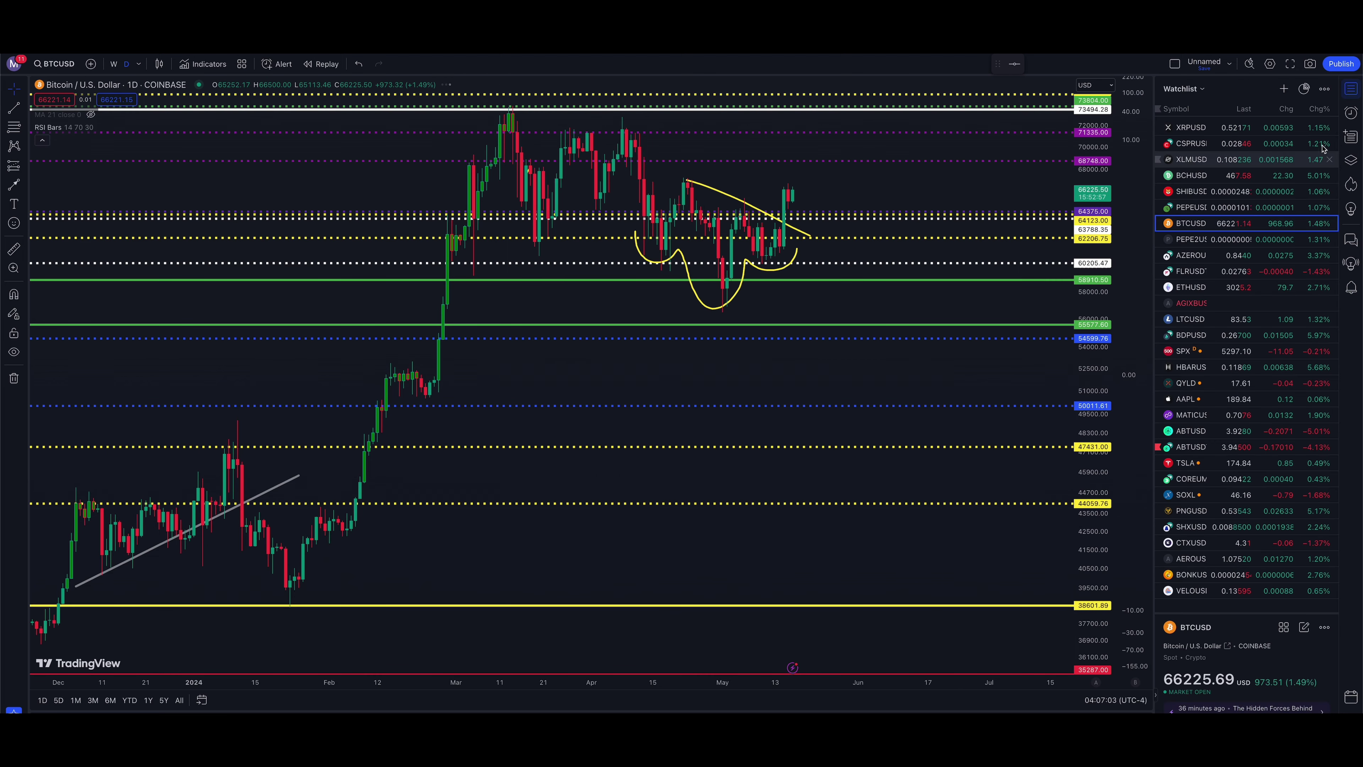
{"action": "left_click", "coordinate": [1351, 89]}
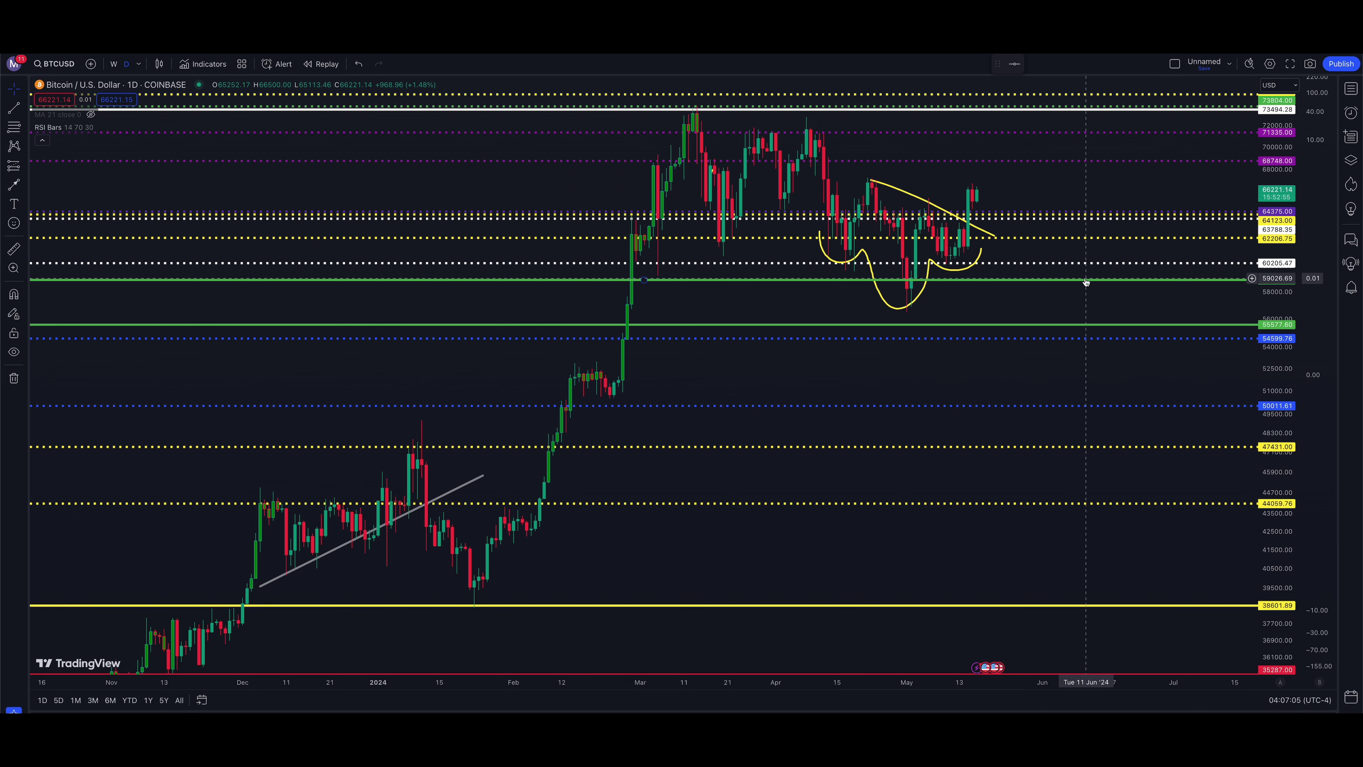
Point an arrow from 4 June near 65,400 down to the 64,375 level beside the latest Bitcoin candle, and discard it.
{"action": "scroll", "coordinate": [1087, 280], "scroll_direction": "right", "scroll_amount": 5}
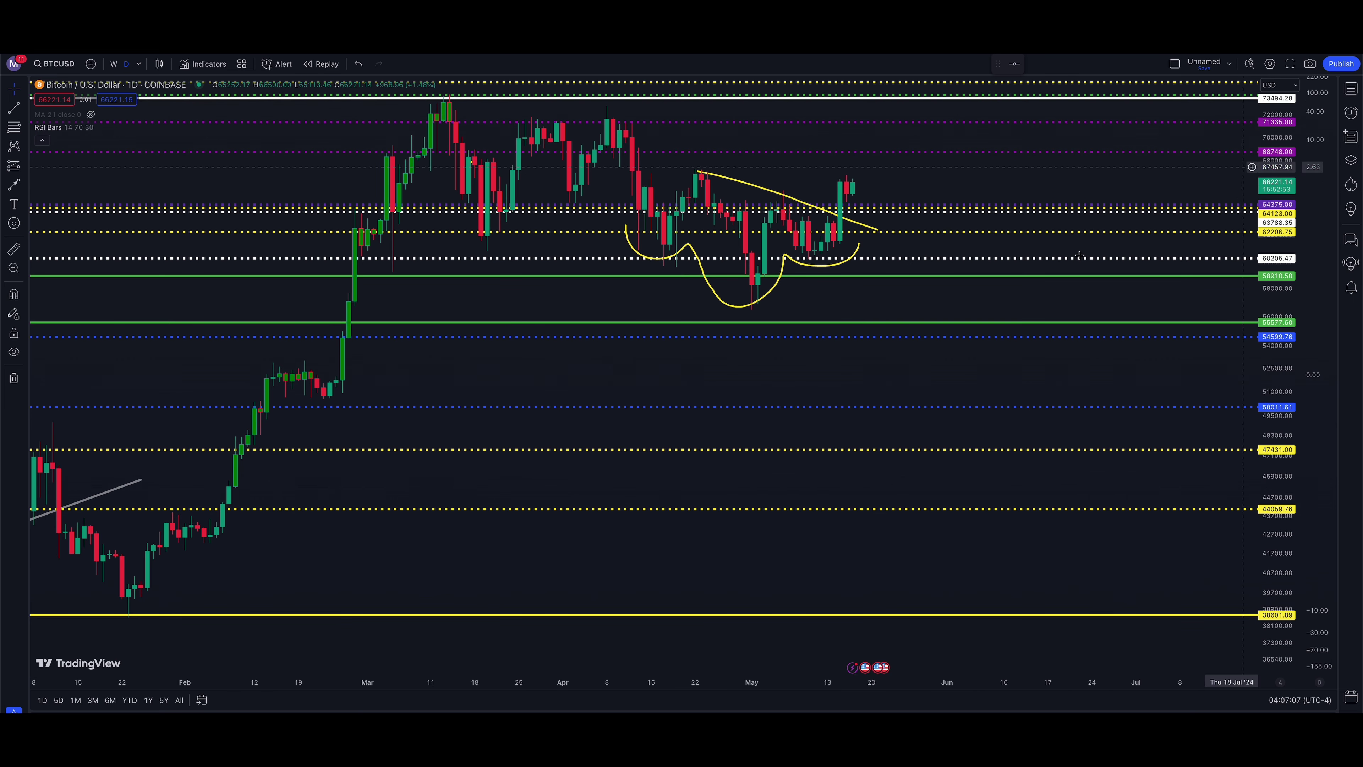
{"action": "scroll", "coordinate": [882, 353], "scroll_direction": "right", "scroll_amount": 5}
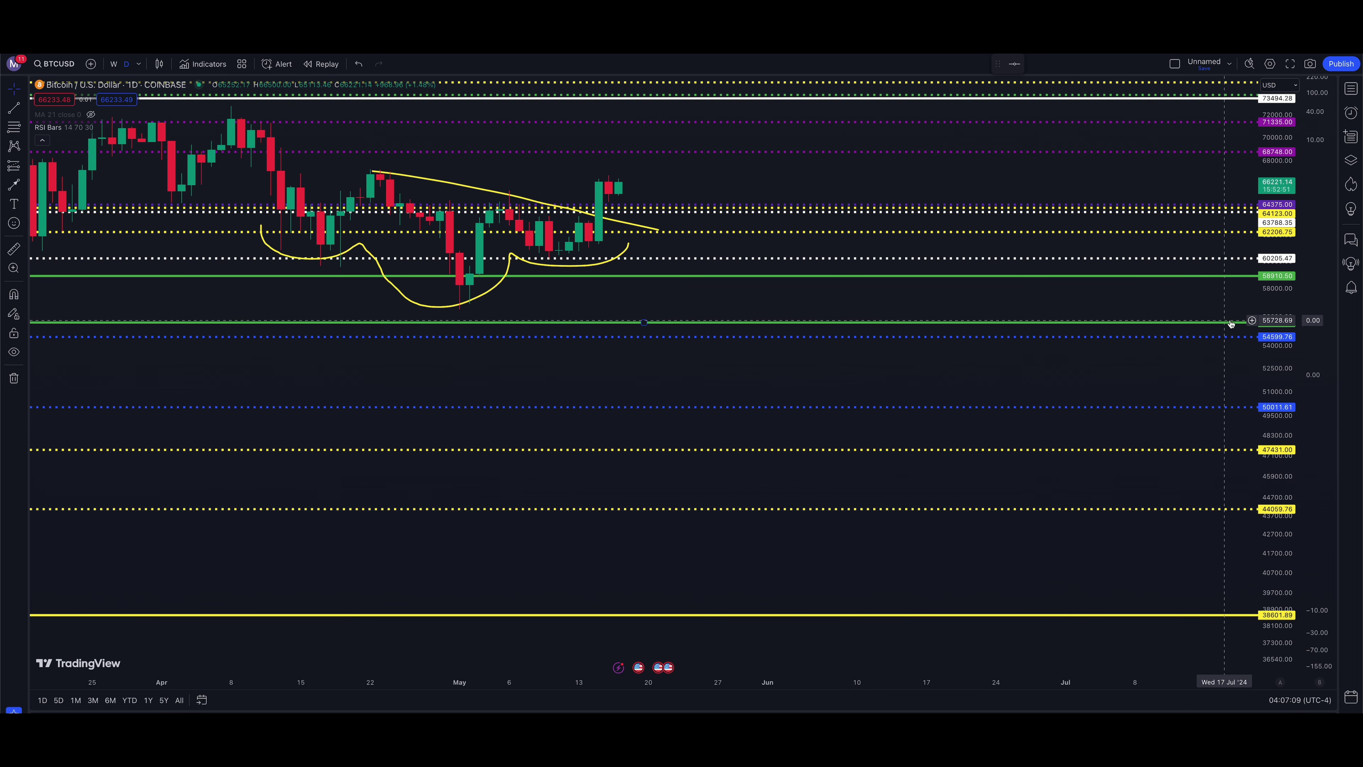
{"action": "double_click", "coordinate": [1285, 311]}
{"action": "scroll", "coordinate": [913, 334], "scroll_direction": "left", "scroll_amount": 1}
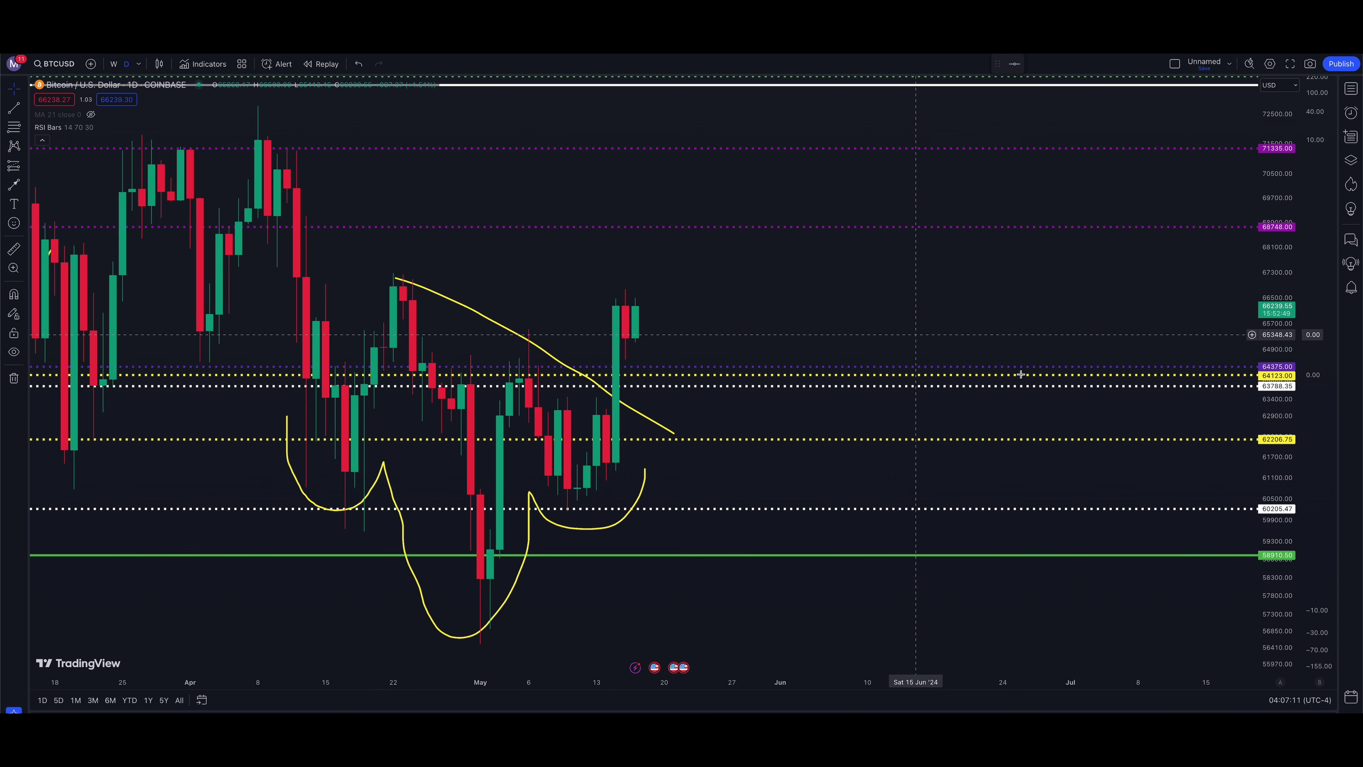
{"action": "left_click", "coordinate": [14, 185]}
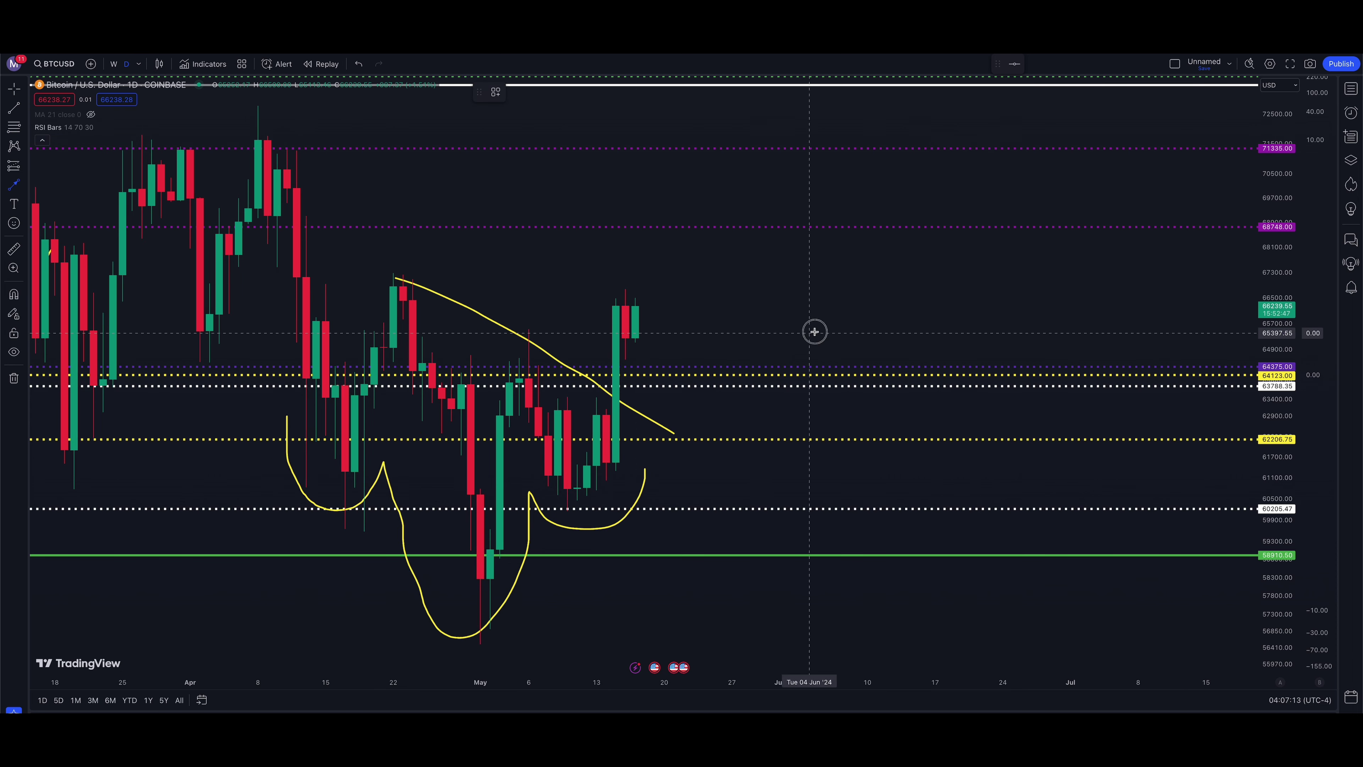
{"action": "mouse_move", "coordinate": [819, 331]}
{"action": "left_mouse_down"}
{"action": "mouse_move", "coordinate": [344, 463]}
{"action": "mouse_move", "coordinate": [432, 474]}
{"action": "mouse_move", "coordinate": [395, 283]}
{"action": "mouse_move", "coordinate": [587, 326]}
{"action": "mouse_move", "coordinate": [618, 348]}
{"action": "mouse_move", "coordinate": [642, 329]}
{"action": "mouse_move", "coordinate": [645, 368]}
{"action": "mouse_move", "coordinate": [711, 344]}
{"action": "mouse_move", "coordinate": [645, 363]}
{"action": "left_mouse_up"}
{"action": "key", "text": "Escape"}
Point an arrow on 4 June from about 66,220 up towards the 68,748 resistance, and discard it.
{"action": "left_click", "coordinate": [14, 185]}
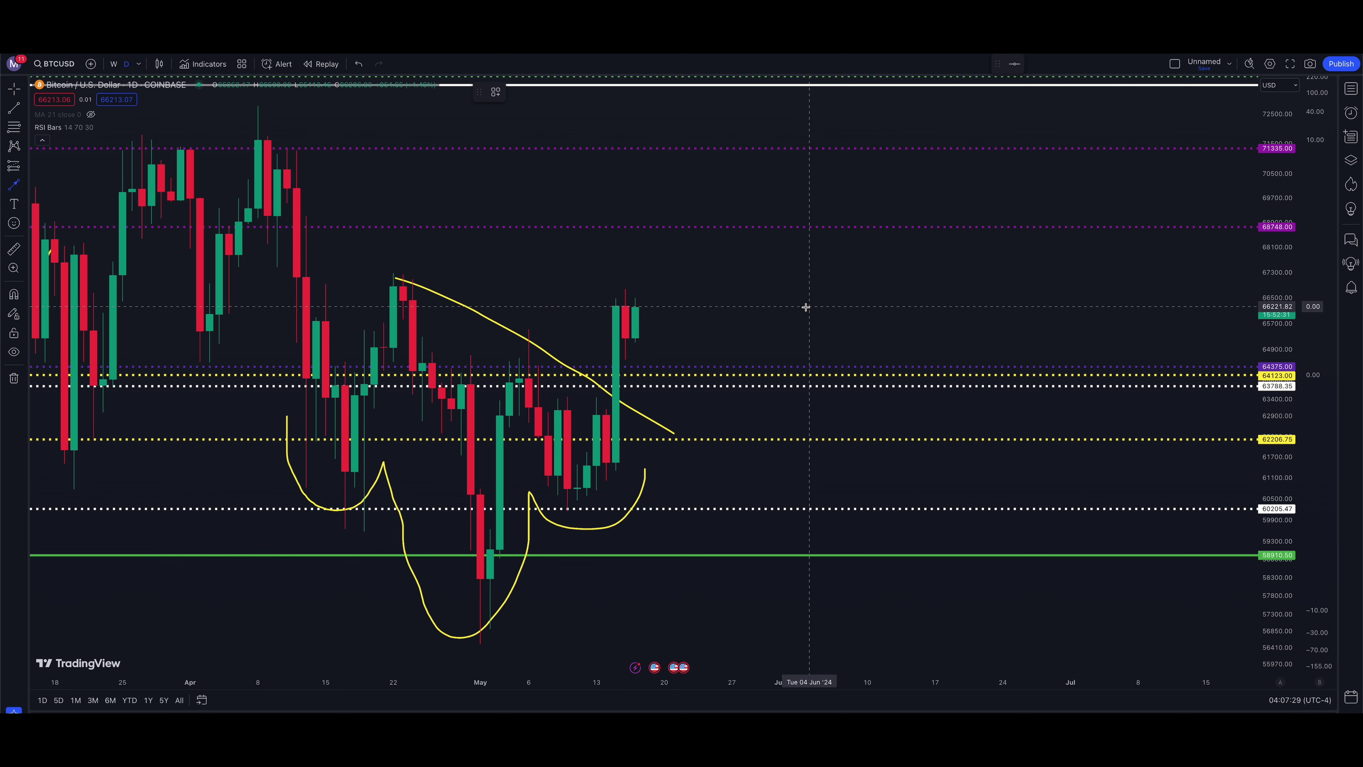
{"action": "left_click_drag", "start_coordinate": [806, 307], "coordinate": [805, 237]}
{"action": "key", "text": "Escape"}
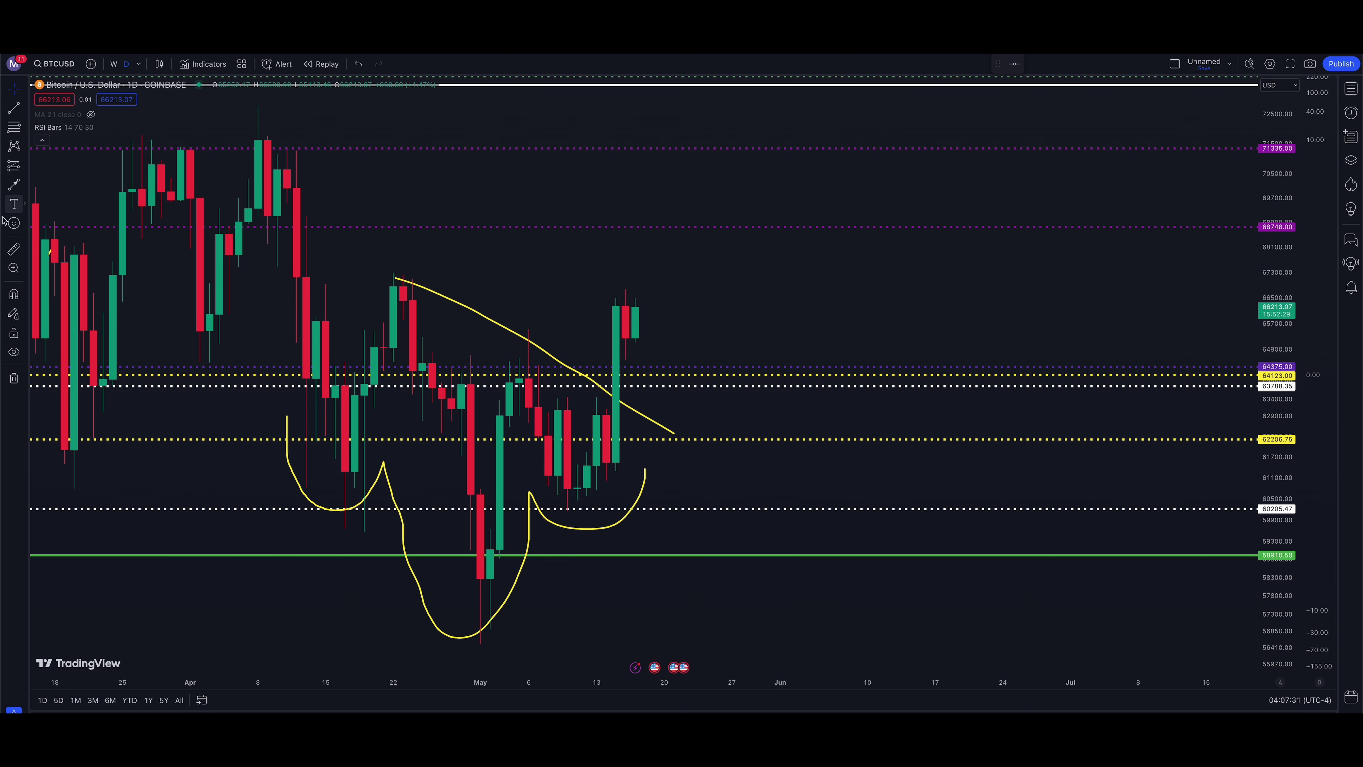
Measure the possible rise around 23 May from about 66,189 up to the 68,748 resistance, and clear the measurement.
{"action": "left_click", "coordinate": [14, 247]}
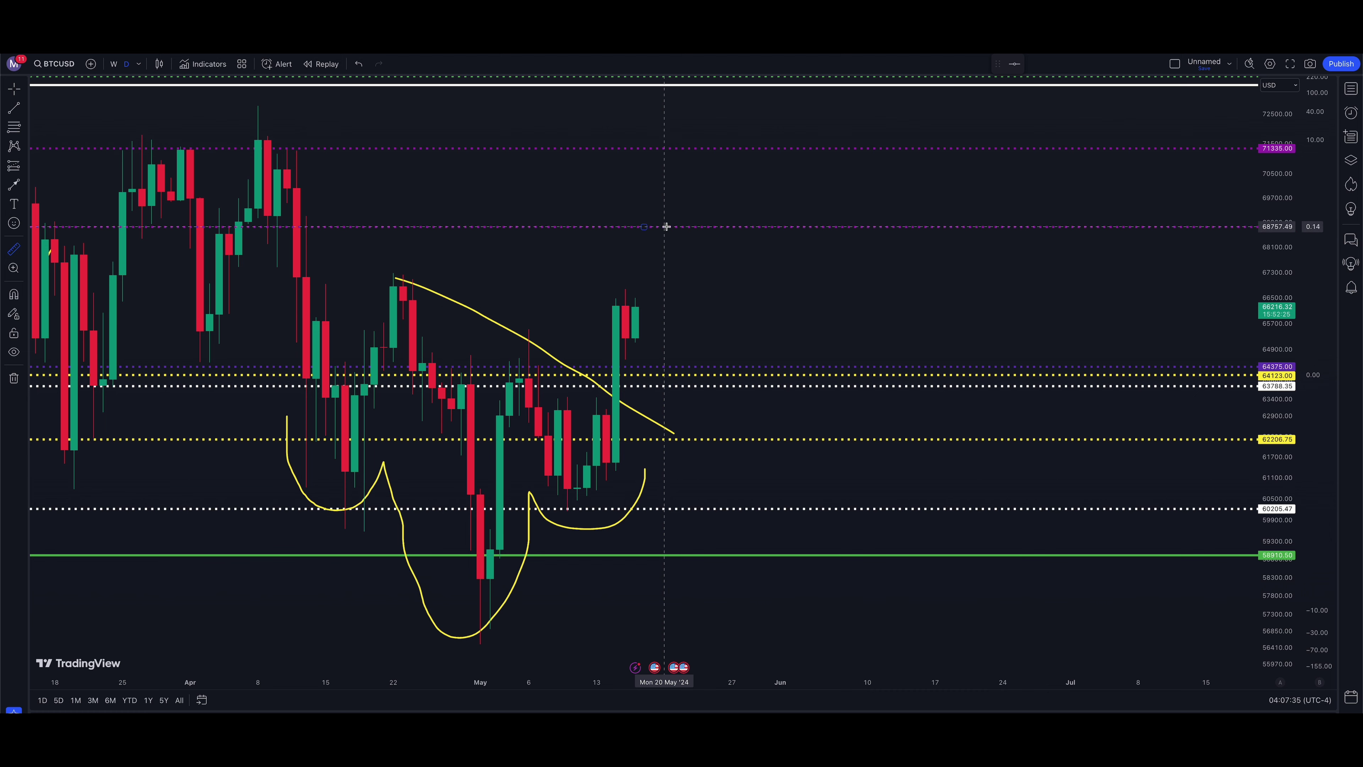
{"action": "left_click", "coordinate": [695, 308]}
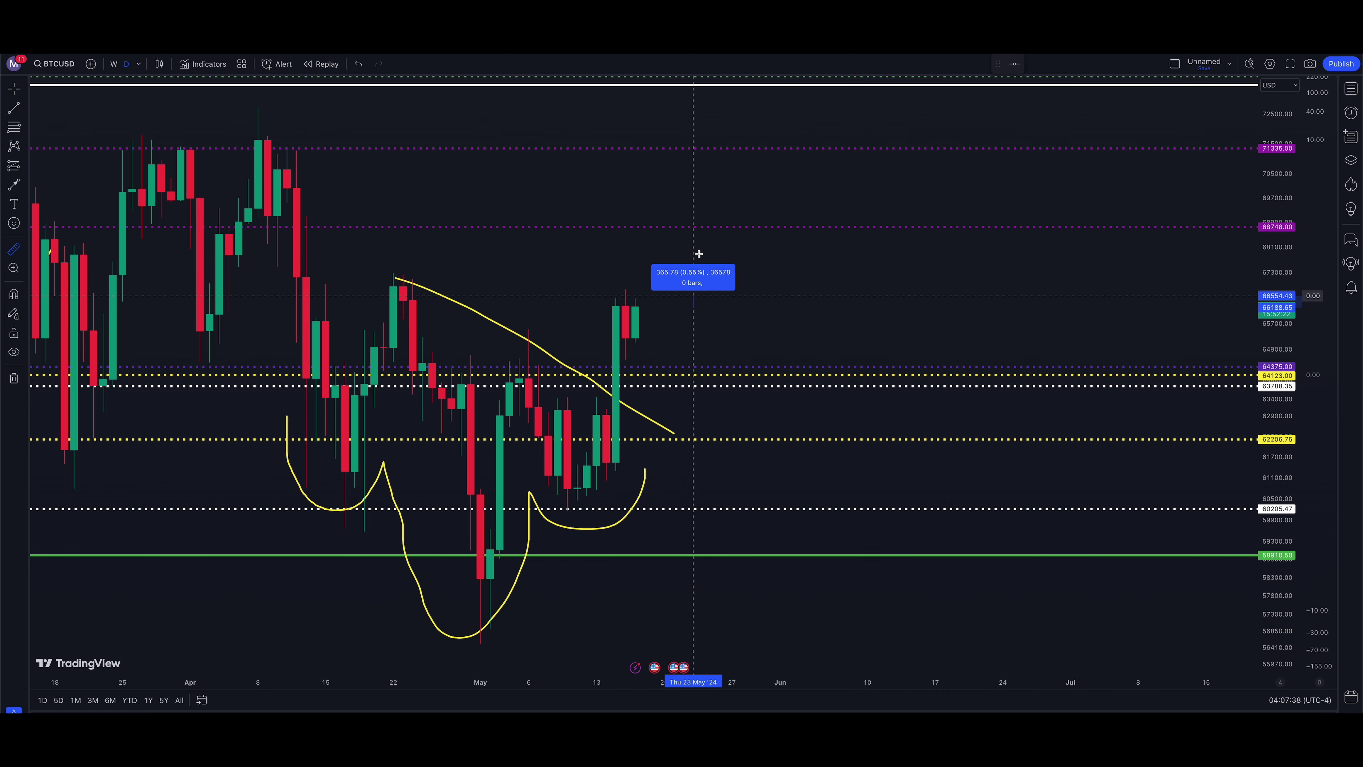
{"action": "left_click", "coordinate": [699, 227]}
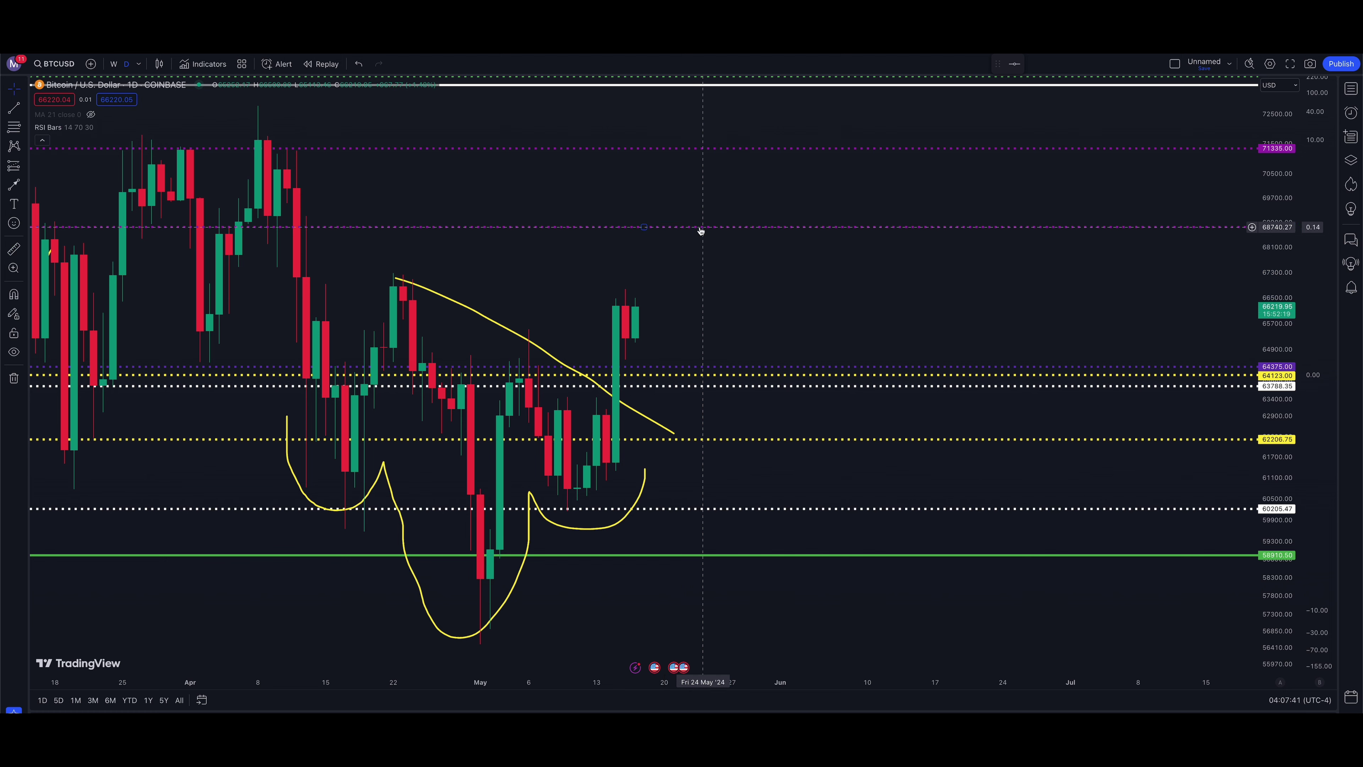
{"action": "scroll", "coordinate": [397, 482], "scroll_direction": "down", "scroll_amount": 2}
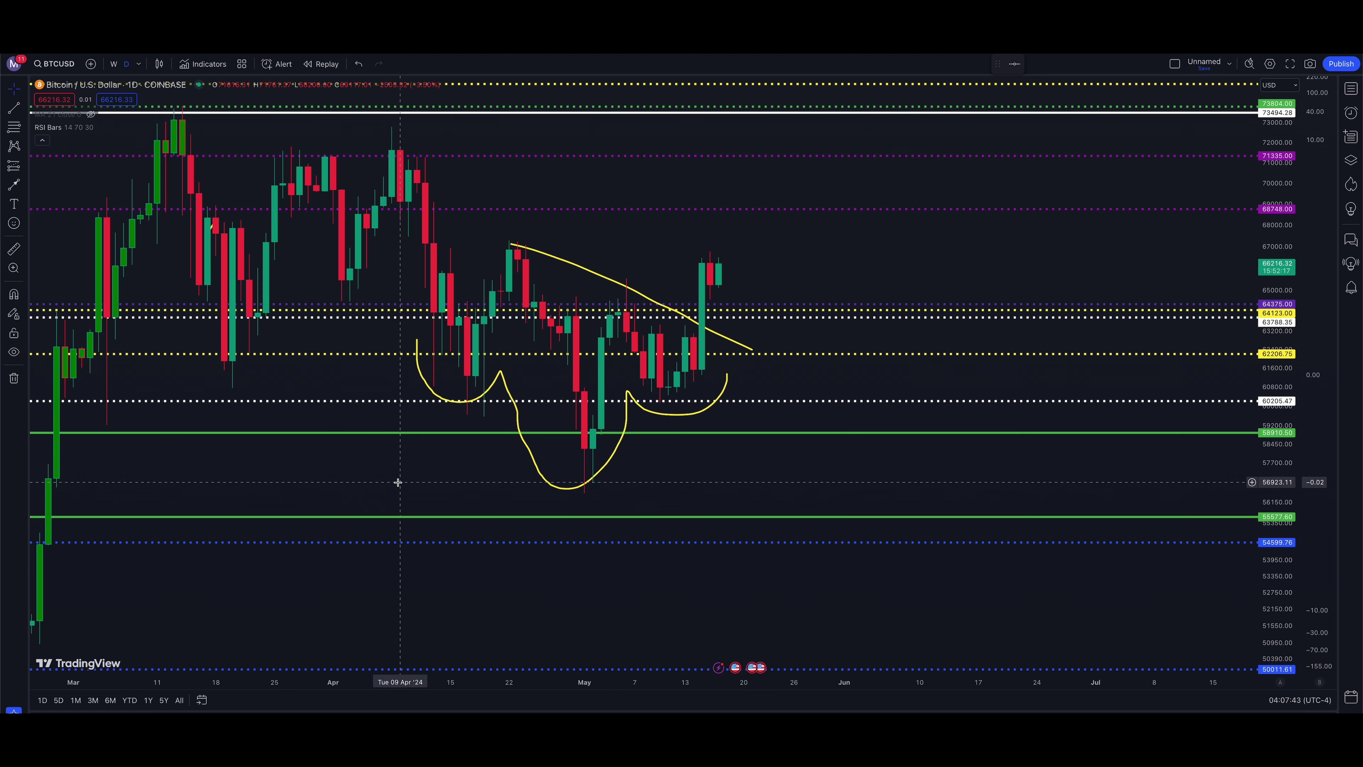
{"action": "scroll", "coordinate": [397, 483], "scroll_direction": "down", "scroll_amount": 1}
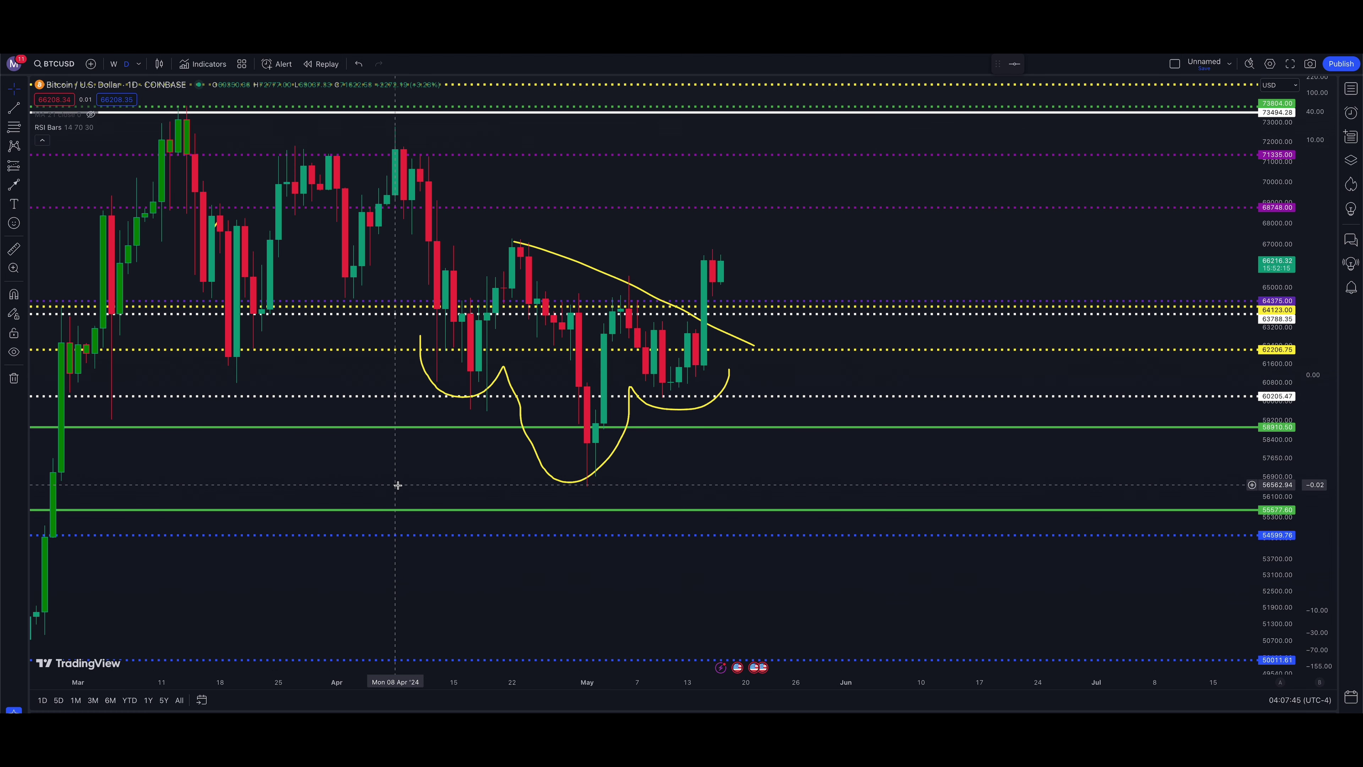
{"action": "scroll", "coordinate": [398, 485], "scroll_direction": "down", "scroll_amount": 1}
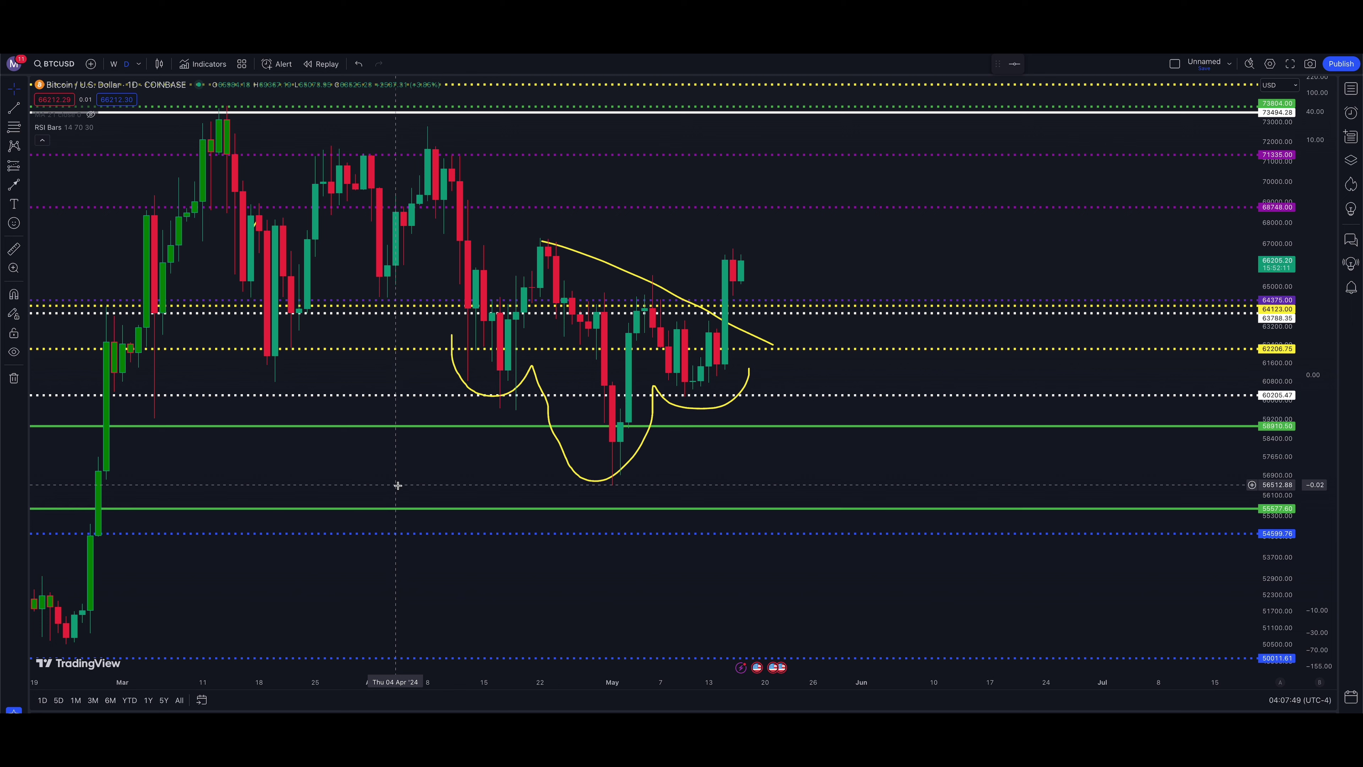
{"action": "scroll", "coordinate": [398, 485], "scroll_direction": "down", "scroll_amount": 1}
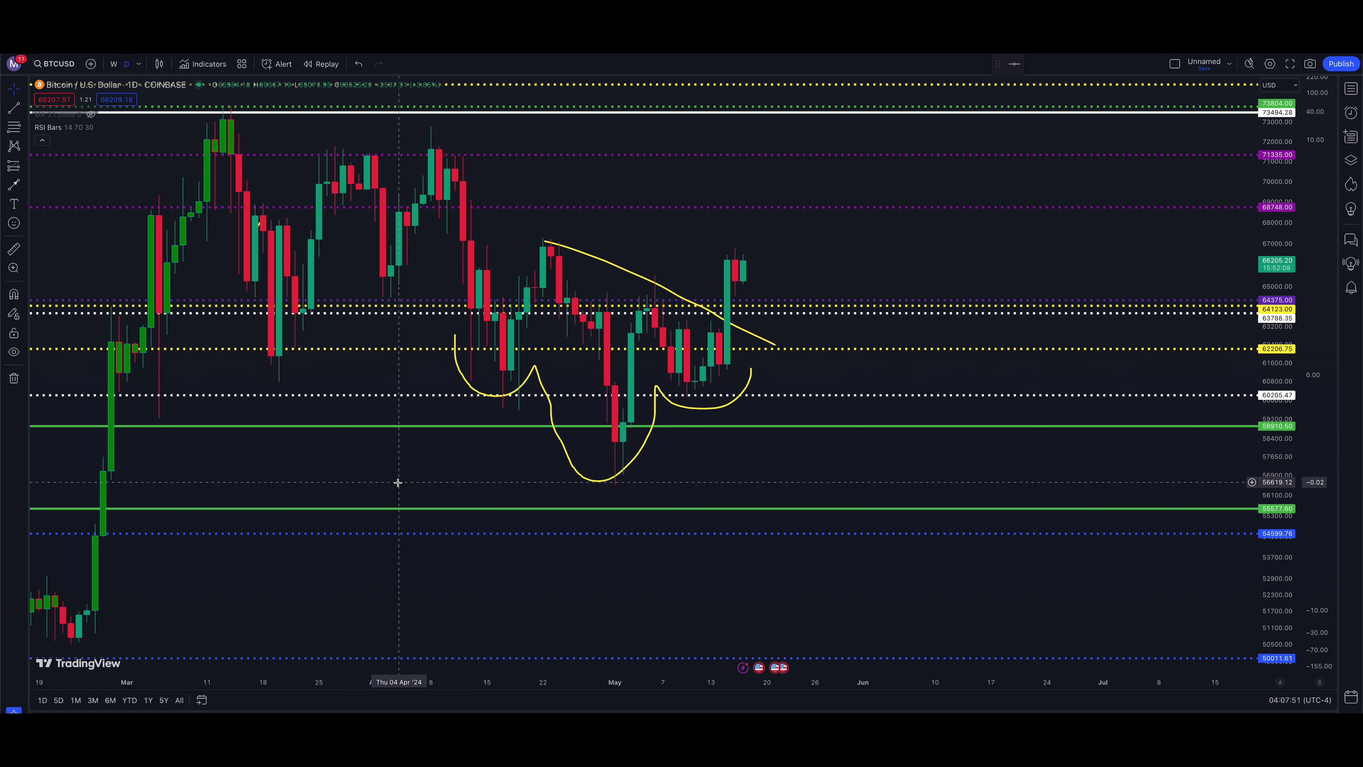